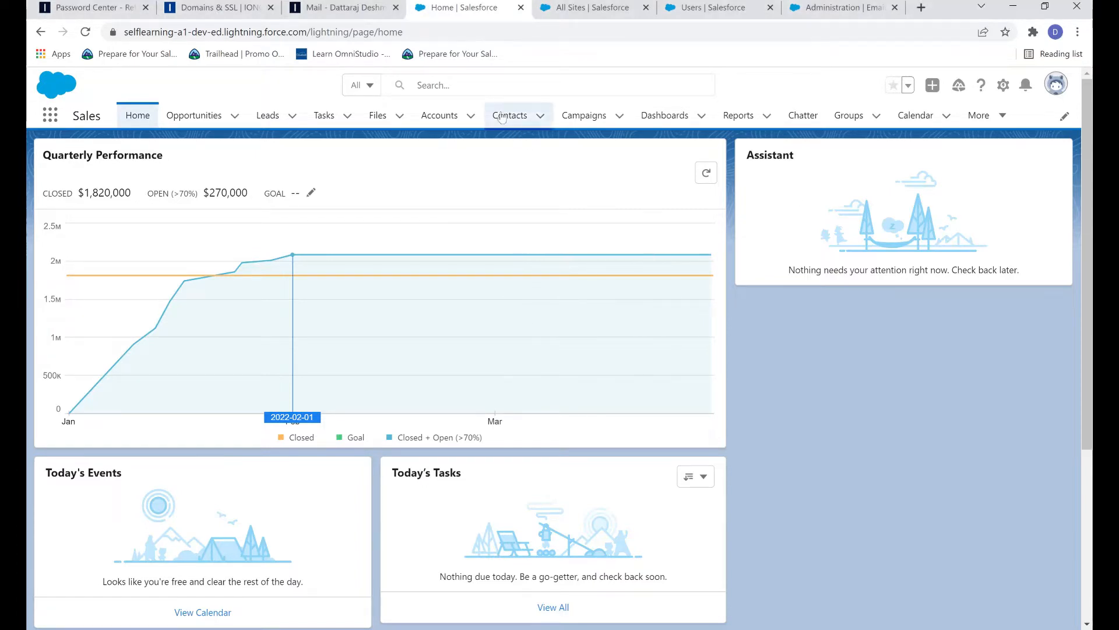
Step: Open the NY Store account from Accounts and start a new contact for it
{"action": "left_click", "coordinate": [440, 115]}
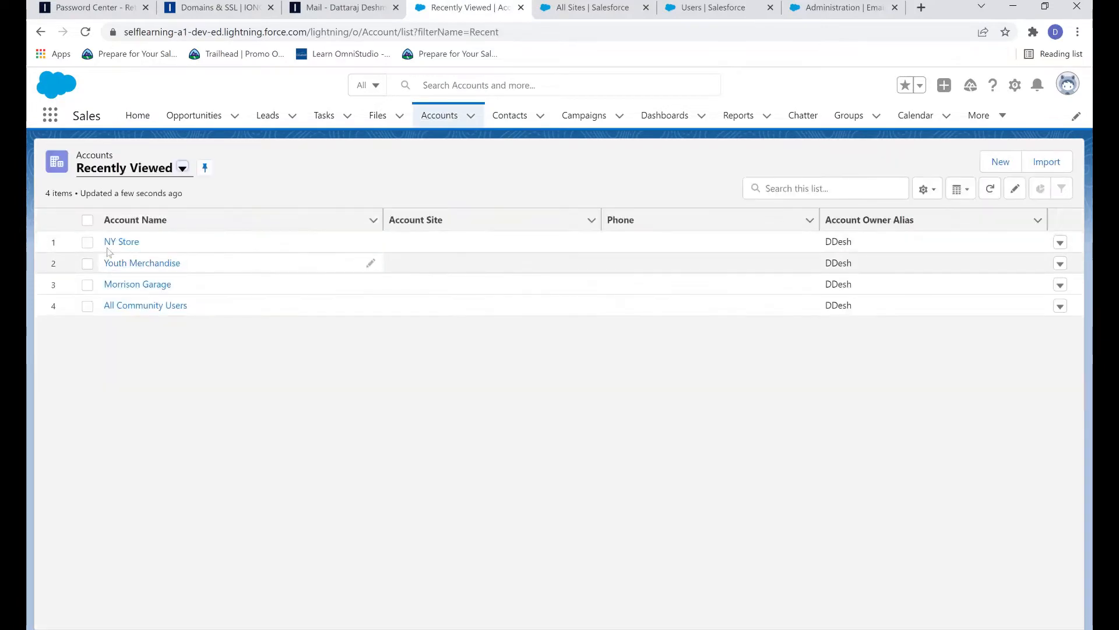
{"action": "left_click", "coordinate": [119, 242]}
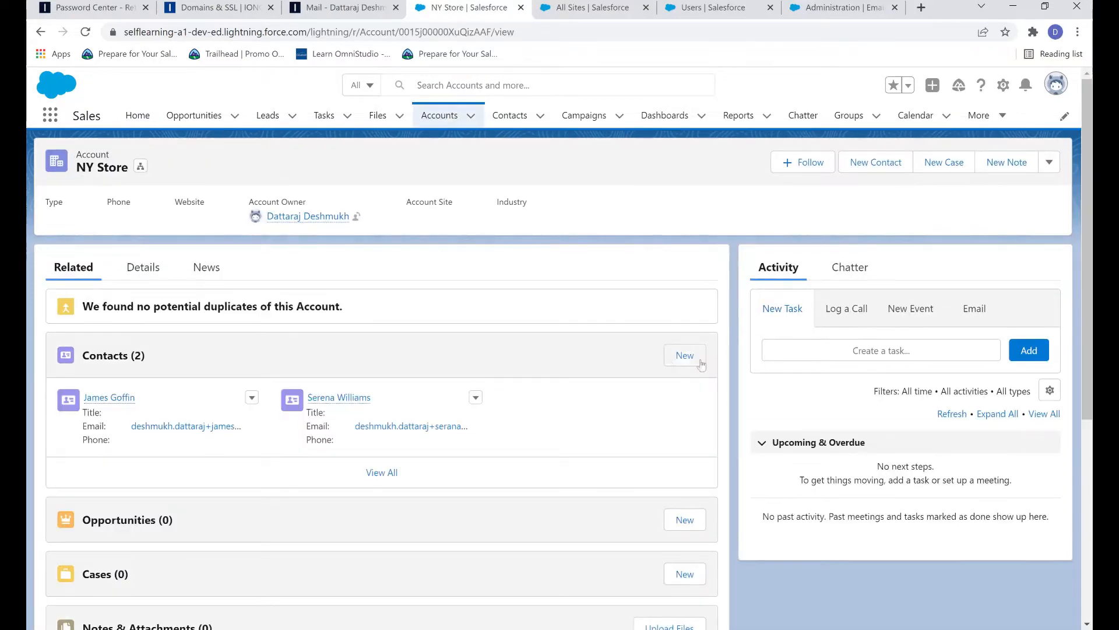
{"action": "left_click", "coordinate": [685, 356]}
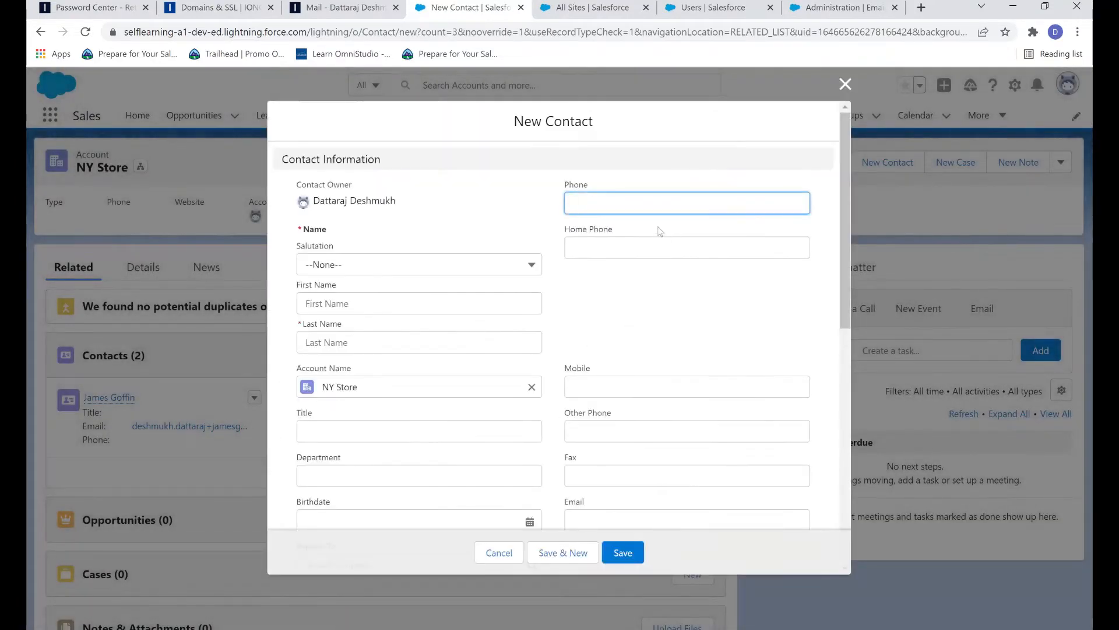
Step: Enter the contact's first name, last name and e-mail address, then save the contact
{"action": "left_click", "coordinate": [350, 302]}
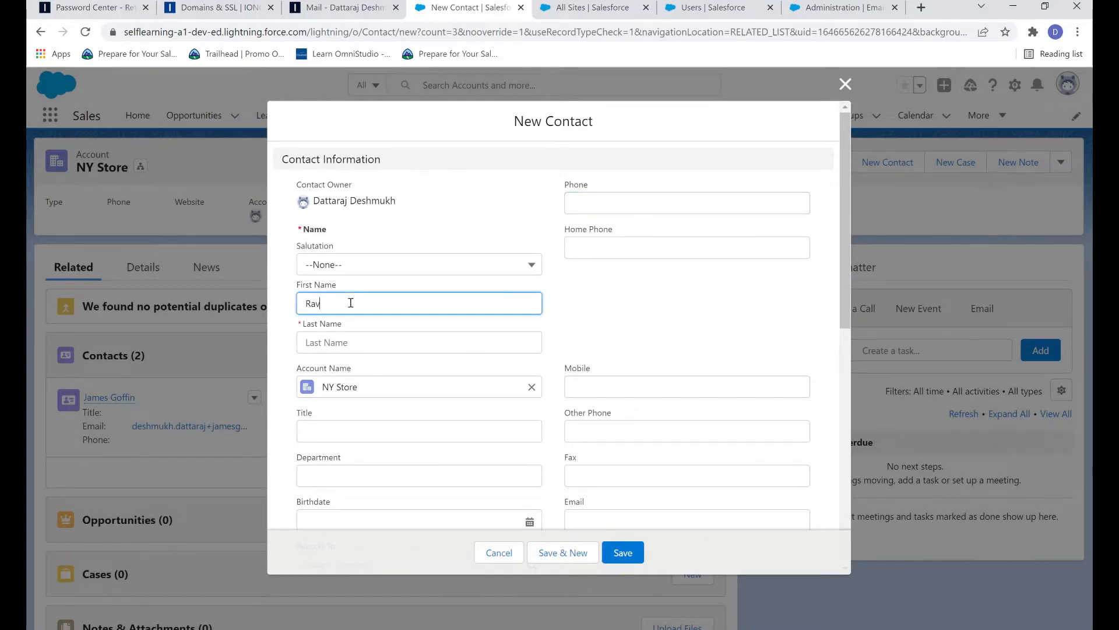
{"action": "key", "text": "Tab"}
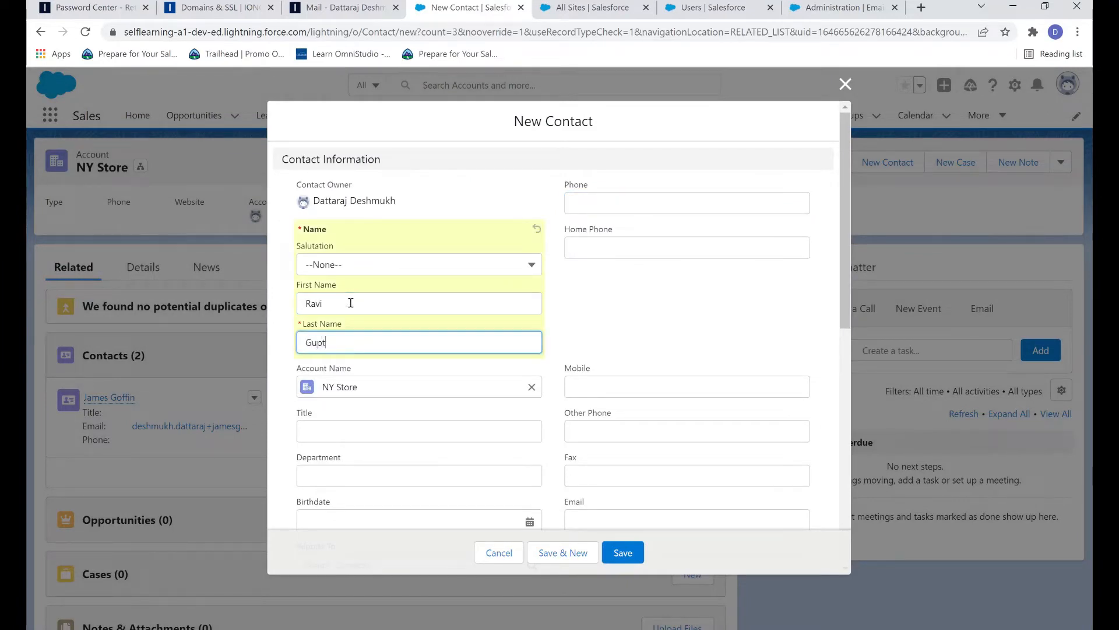
{"action": "scroll", "coordinate": [504, 372], "scroll_direction": "down", "scroll_amount": 1}
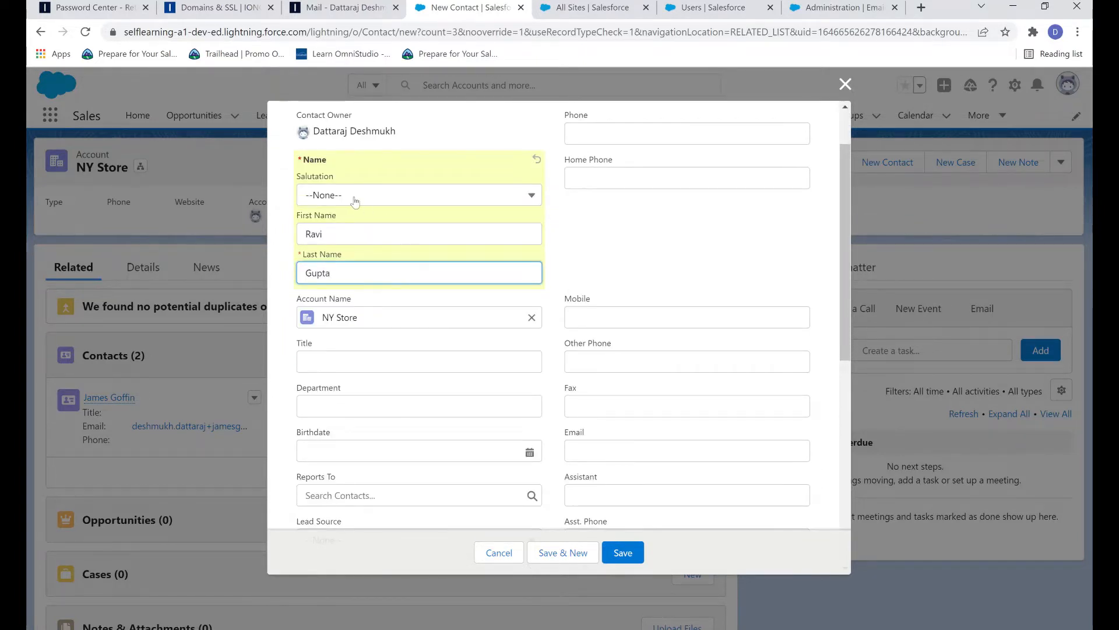
{"action": "left_click", "coordinate": [597, 448]}
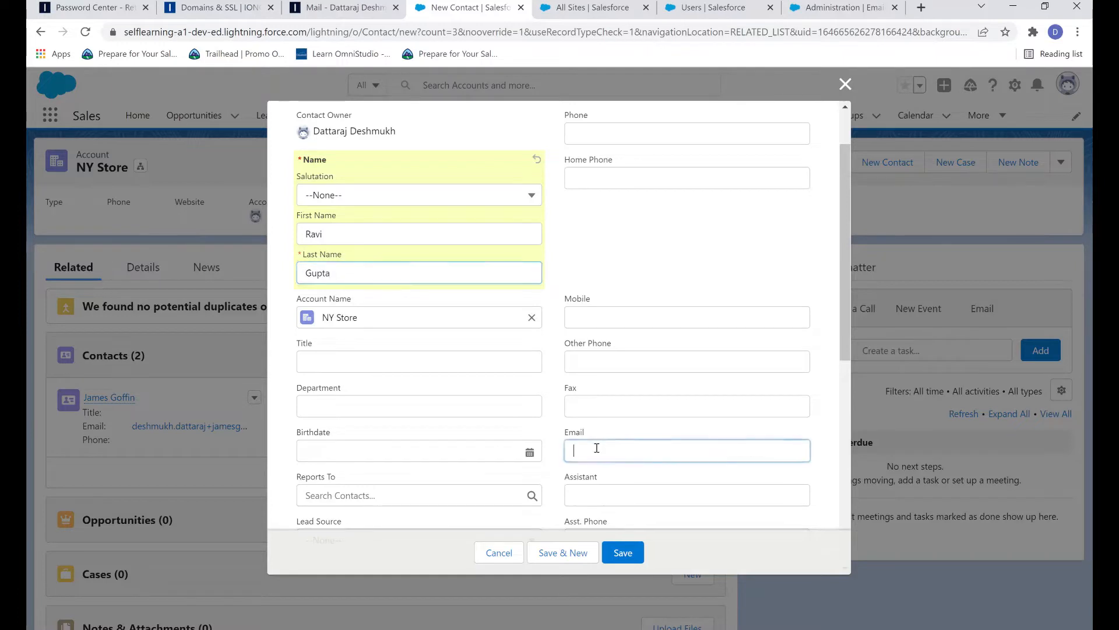
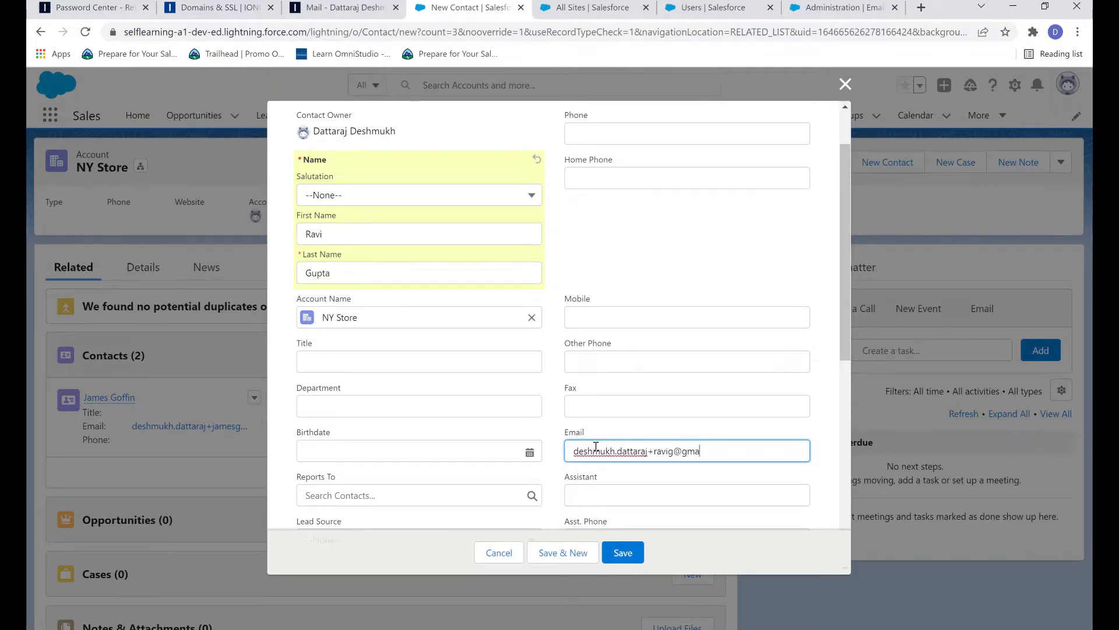
{"action": "left_click", "coordinate": [625, 553]}
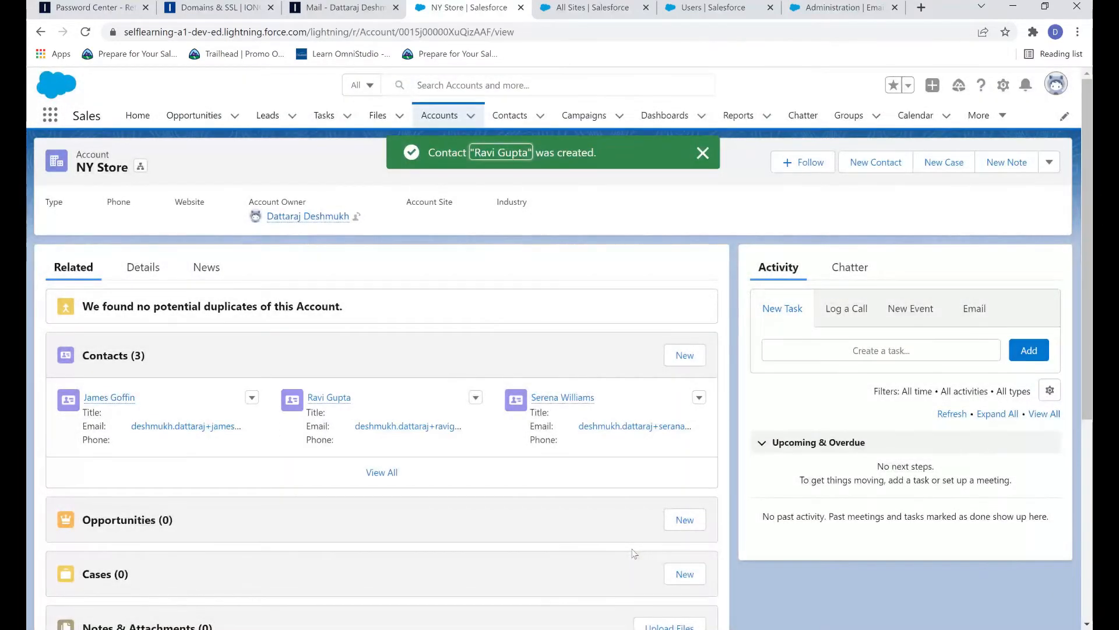
Step: Enable the contact as a customer user with the Customer Community licence, accepting the welcome email prompt
{"action": "left_click", "coordinate": [329, 398]}
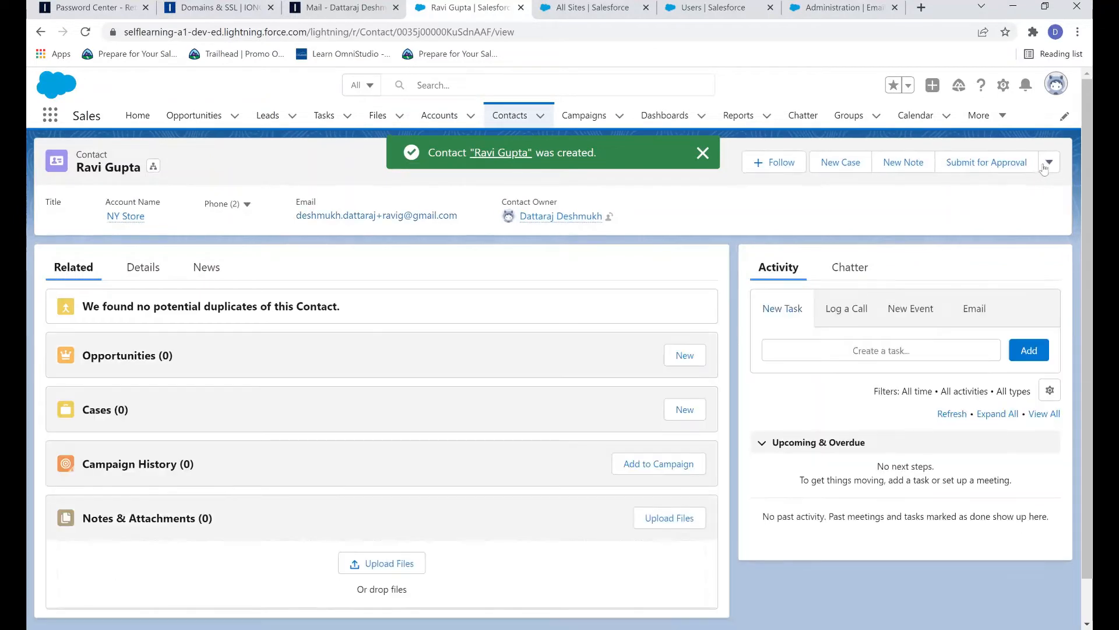
{"action": "left_click", "coordinate": [1049, 163]}
{"action": "left_click", "coordinate": [1015, 318]}
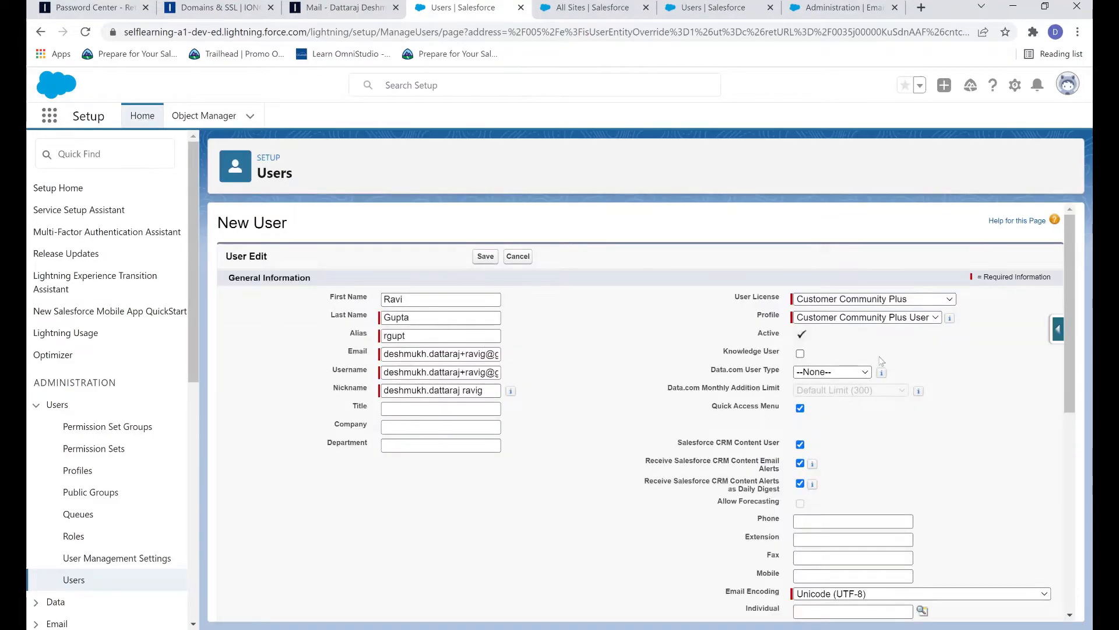
{"action": "left_click", "coordinate": [936, 300]}
{"action": "left_click", "coordinate": [924, 320]}
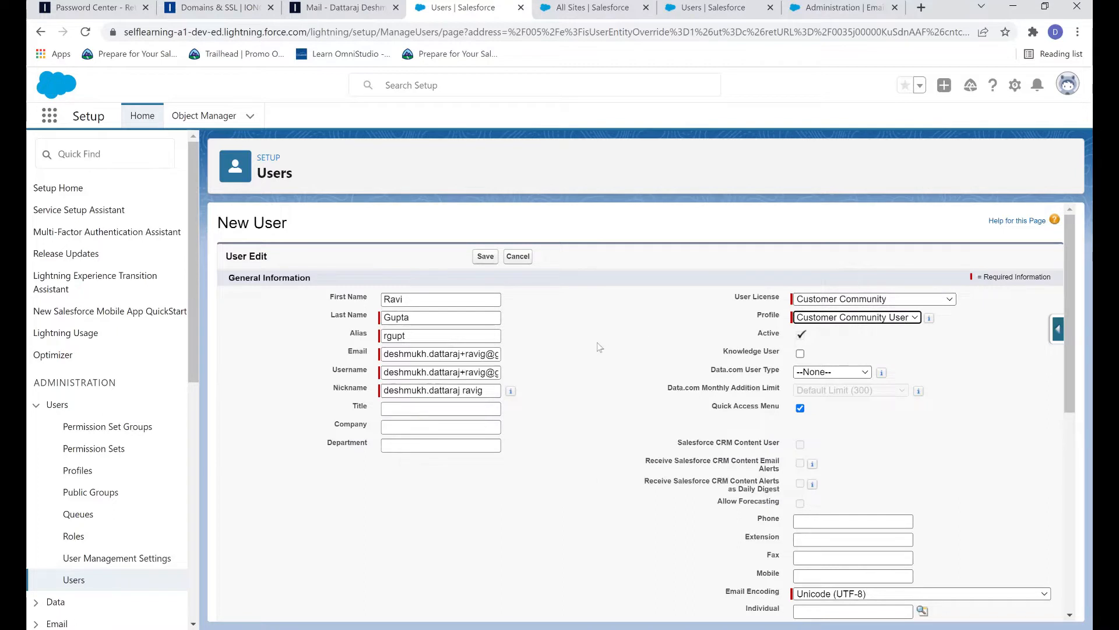
{"action": "left_click", "coordinate": [486, 256]}
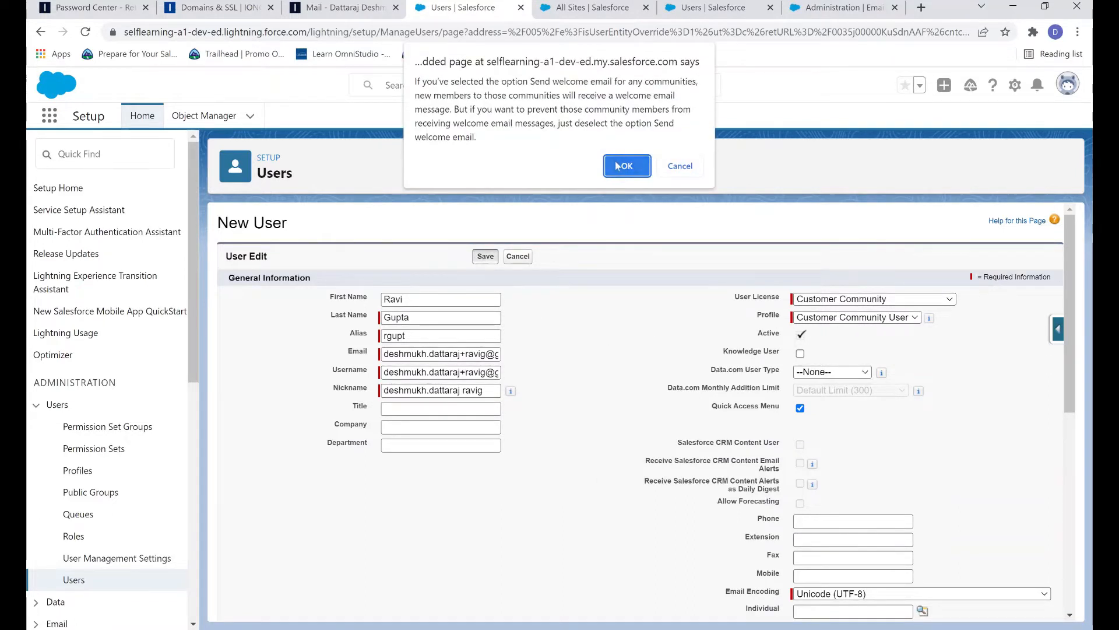
{"action": "left_click", "coordinate": [618, 166]}
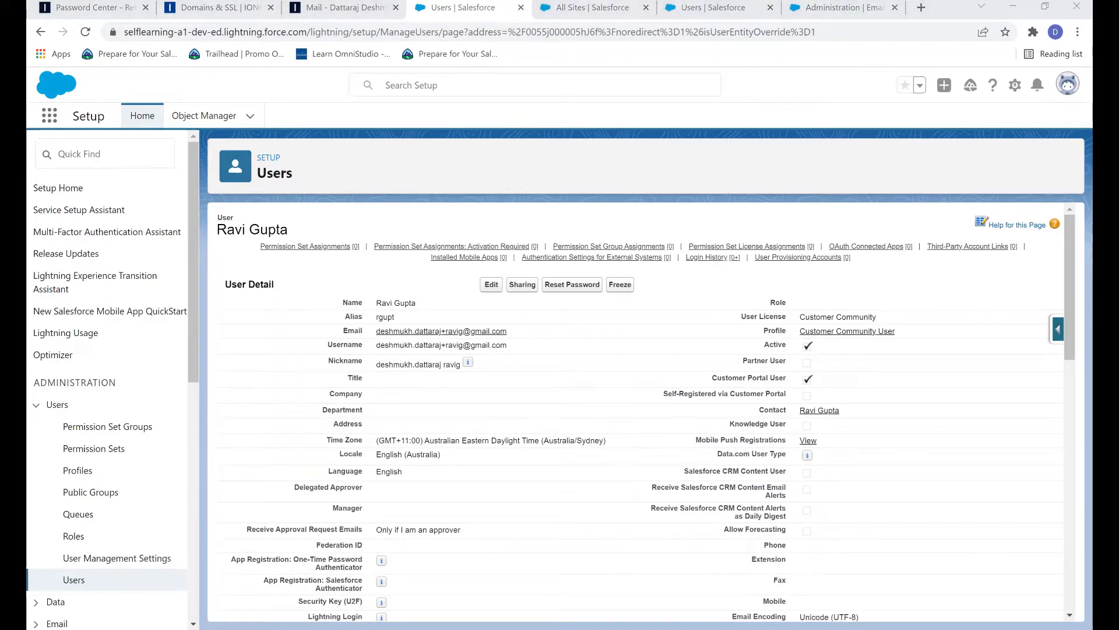
Step: Bring the Gmail window with the Welcome to MyLearnings email to the front
{"action": "key", "text": "alt+Tab"}
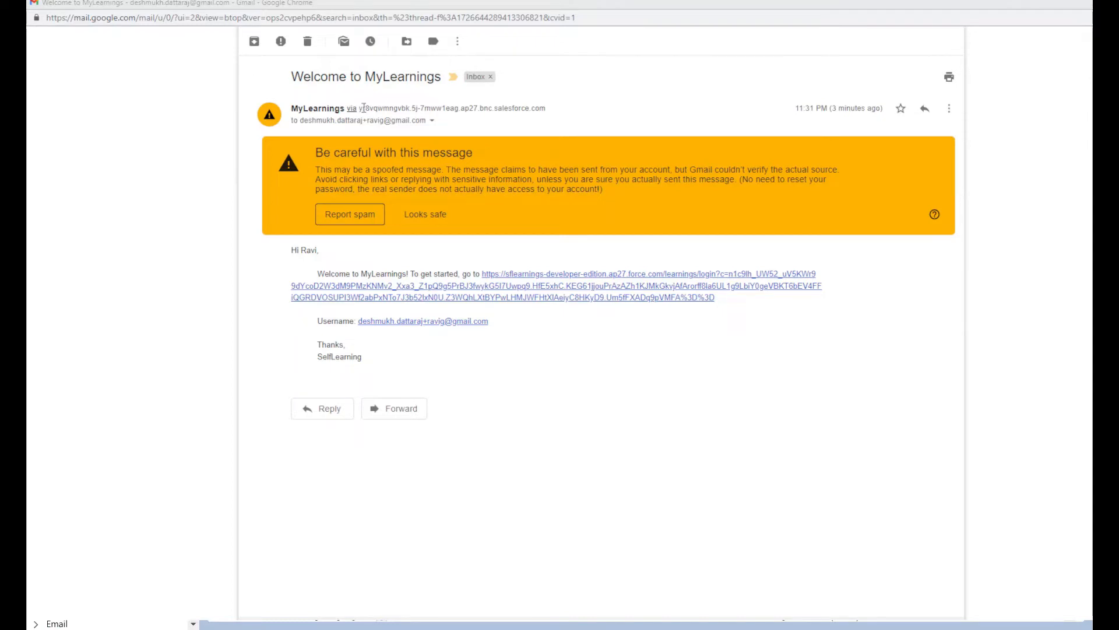
Step: Highlight the salesforce.com 'via' domain and expand the email's full sender details
{"action": "left_click_drag", "start_coordinate": [363, 108], "coordinate": [551, 112]}
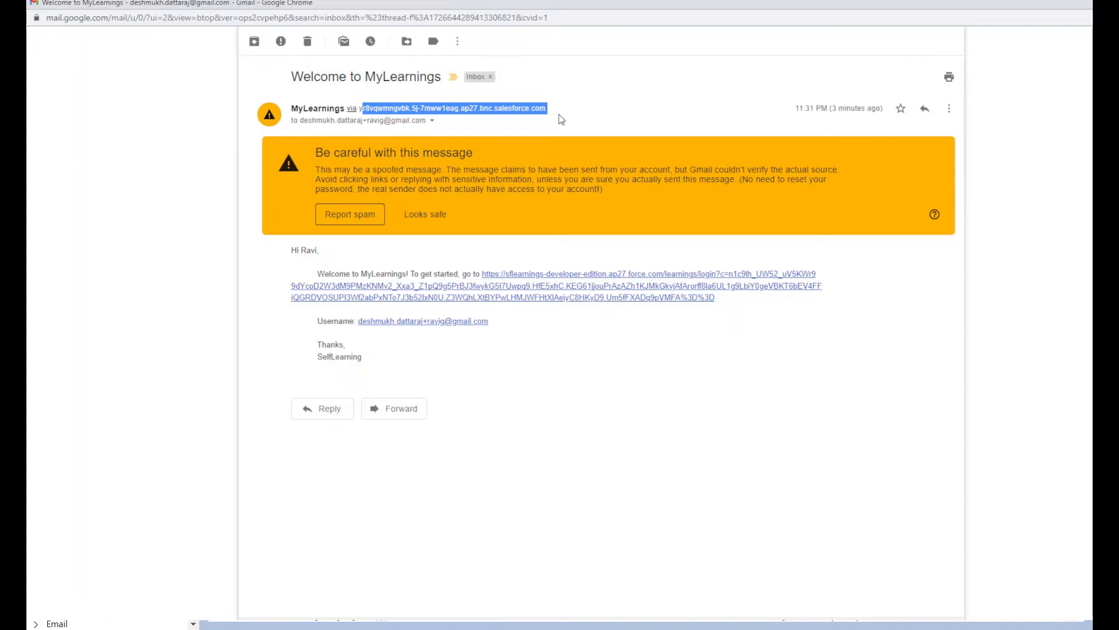
{"action": "left_click", "coordinate": [432, 120]}
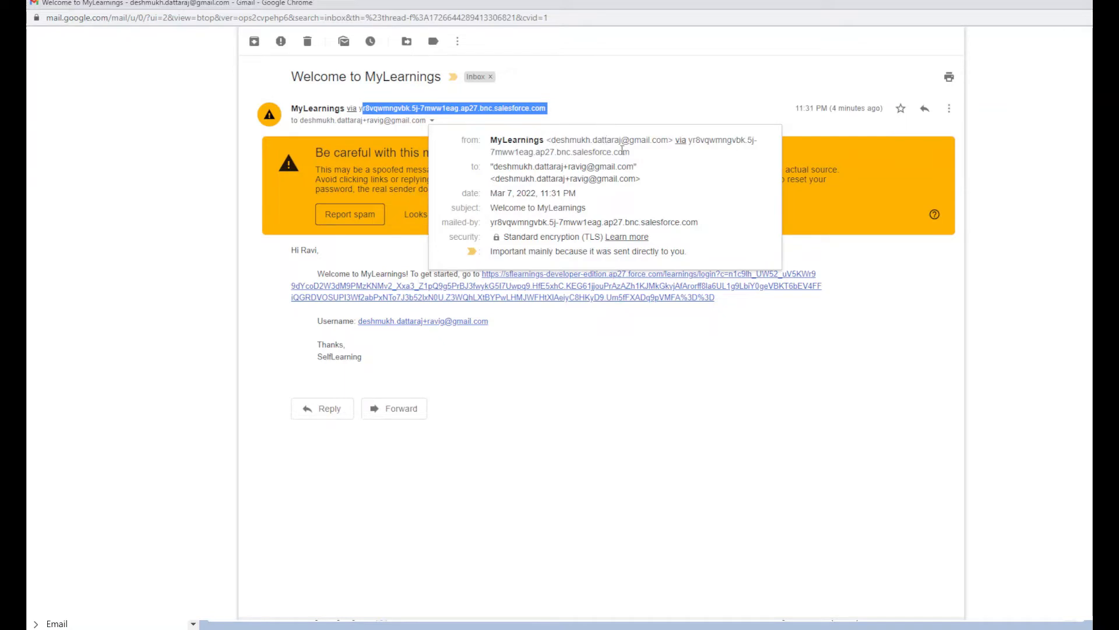
{"action": "left_click_drag", "start_coordinate": [630, 152], "coordinate": [541, 153]}
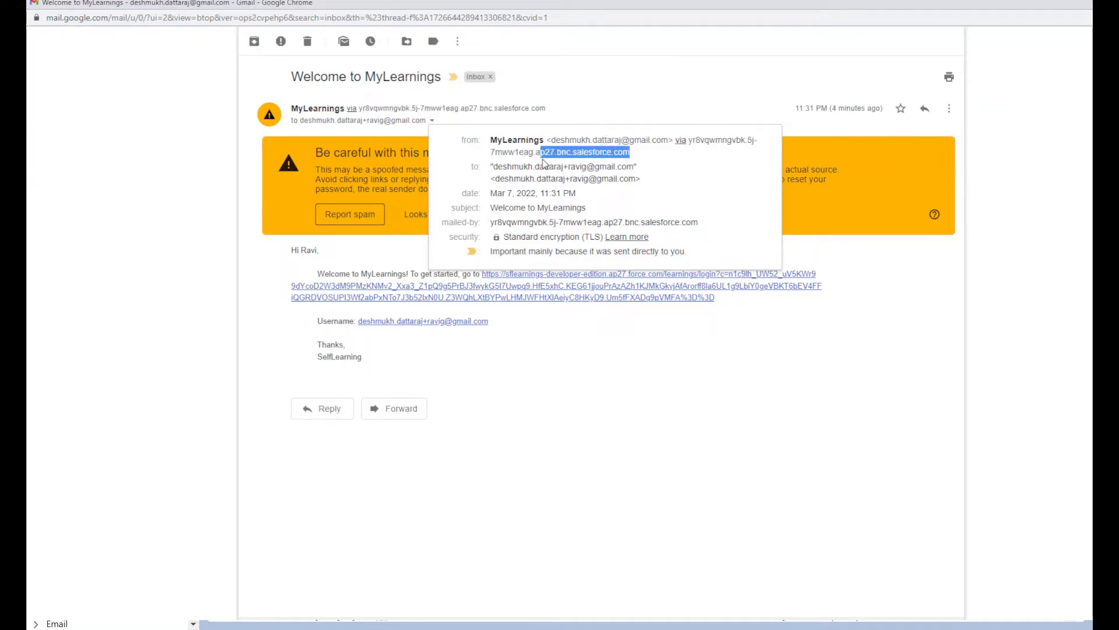
{"action": "left_click", "coordinate": [648, 164]}
{"action": "left_click_drag", "start_coordinate": [688, 141], "coordinate": [712, 153]}
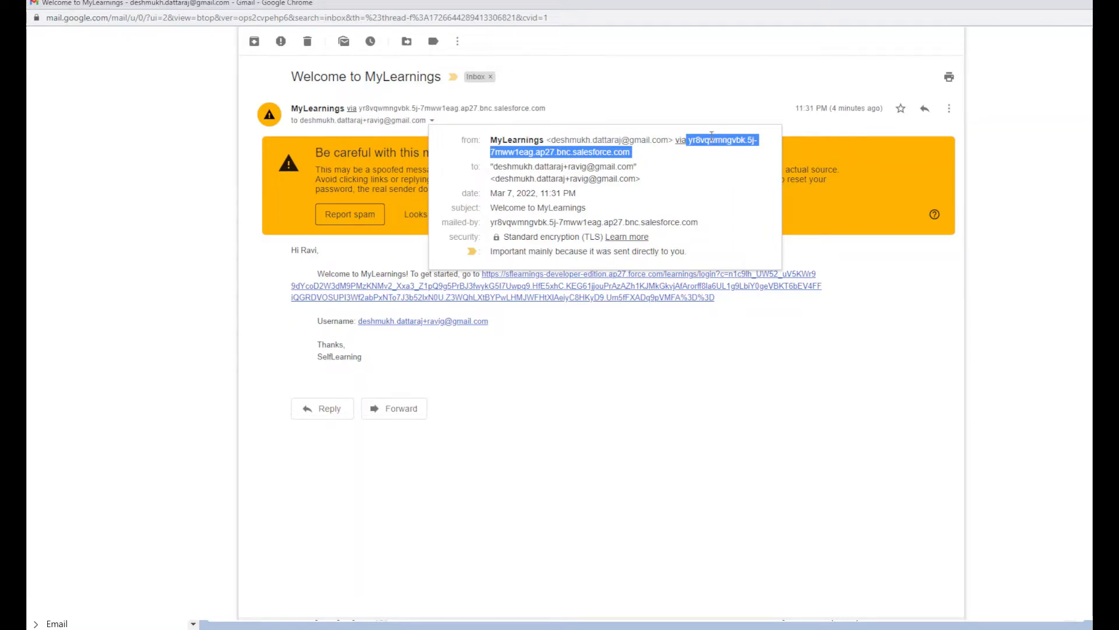
{"action": "left_click", "coordinate": [694, 105]}
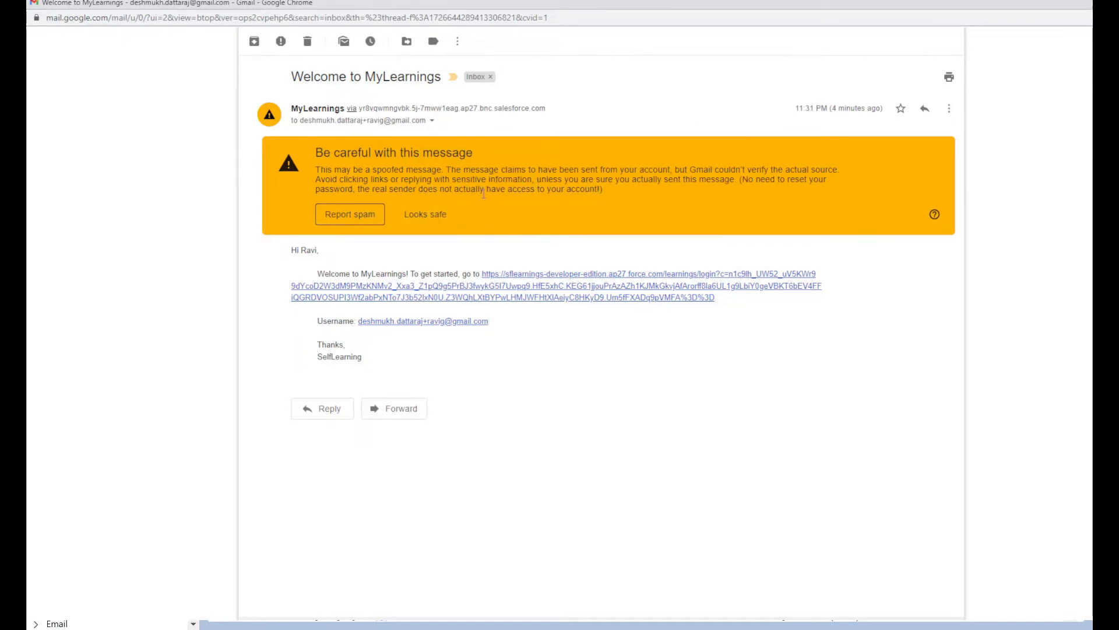
{"action": "left_click", "coordinate": [433, 121]}
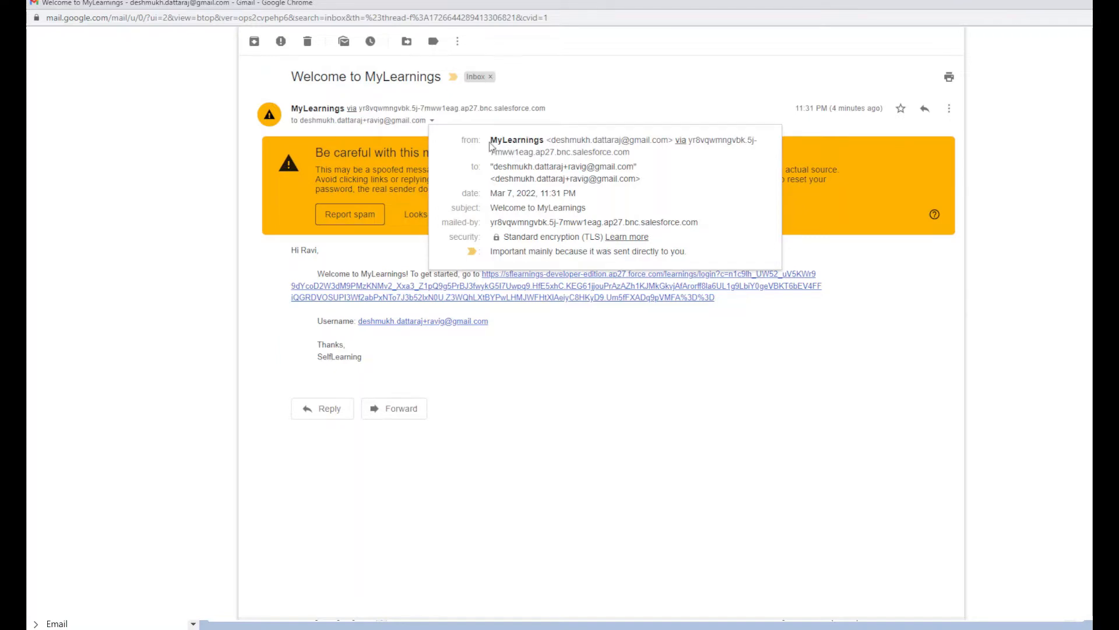
{"action": "left_click_drag", "start_coordinate": [491, 146], "coordinate": [678, 146]}
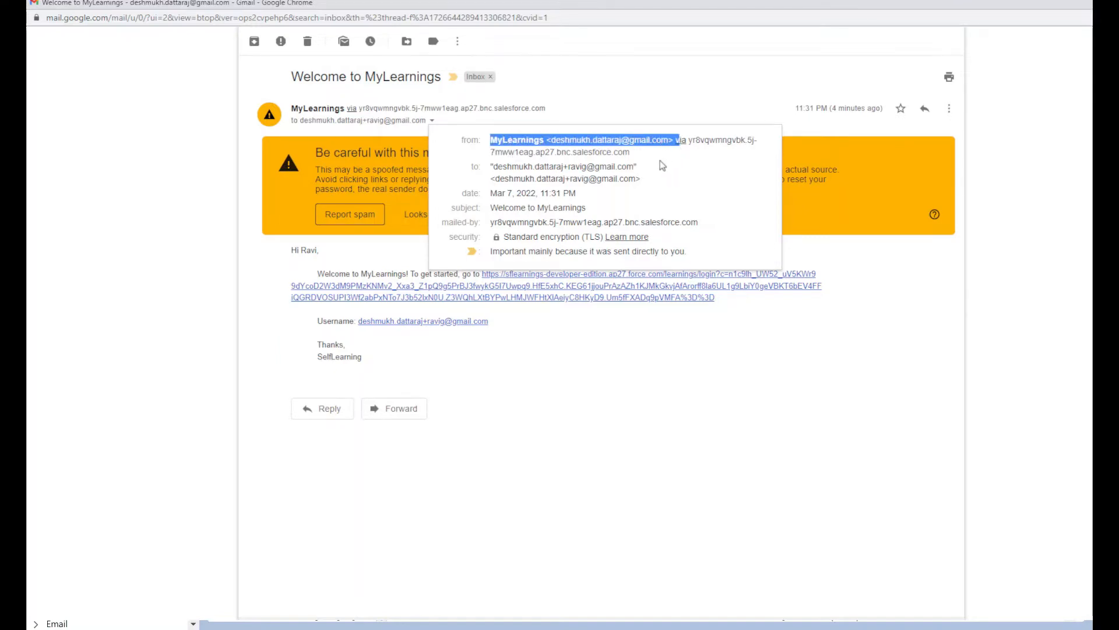
{"action": "left_click", "coordinate": [553, 141]}
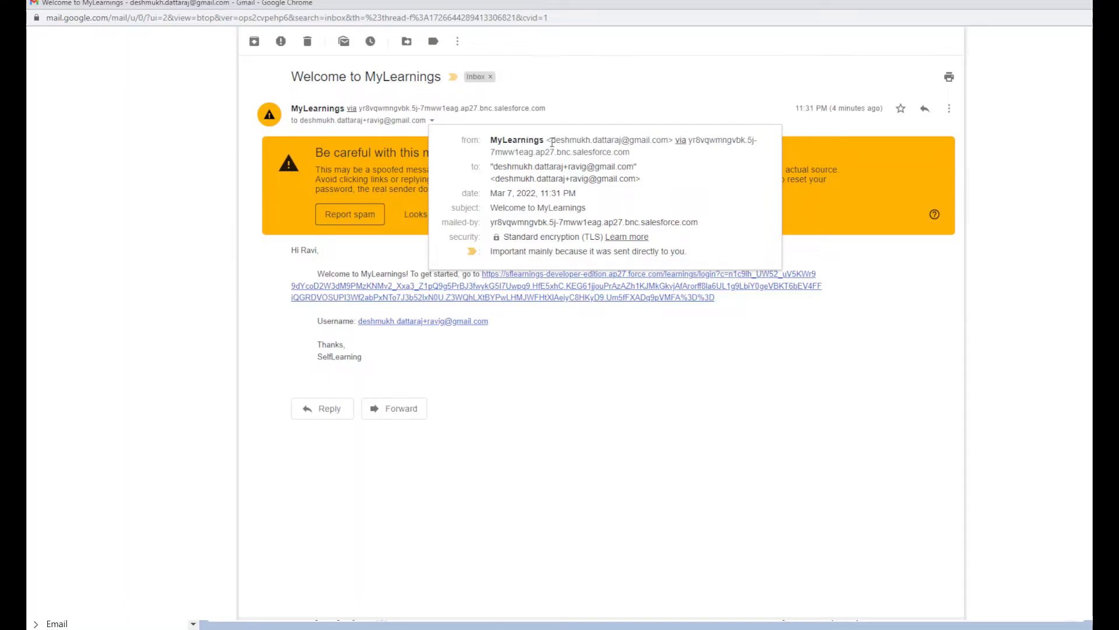
{"action": "left_click_drag", "start_coordinate": [552, 142], "coordinate": [668, 144]}
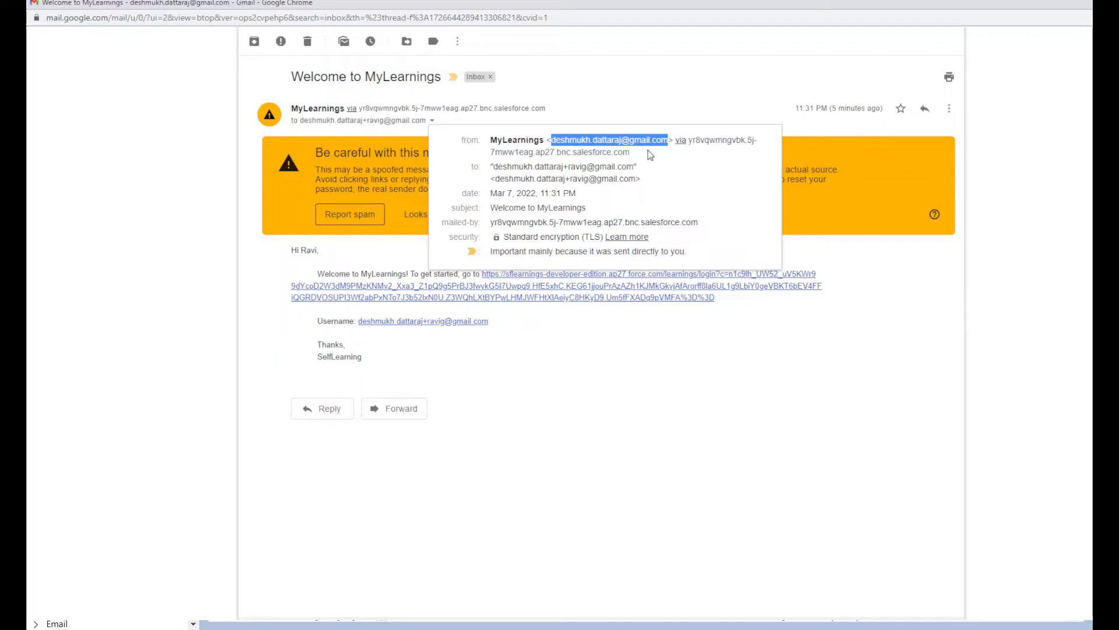
Step: Review the sender details, highlighting the salesforce.com relay domain and sender address, then close the message
{"action": "left_click", "coordinate": [623, 366]}
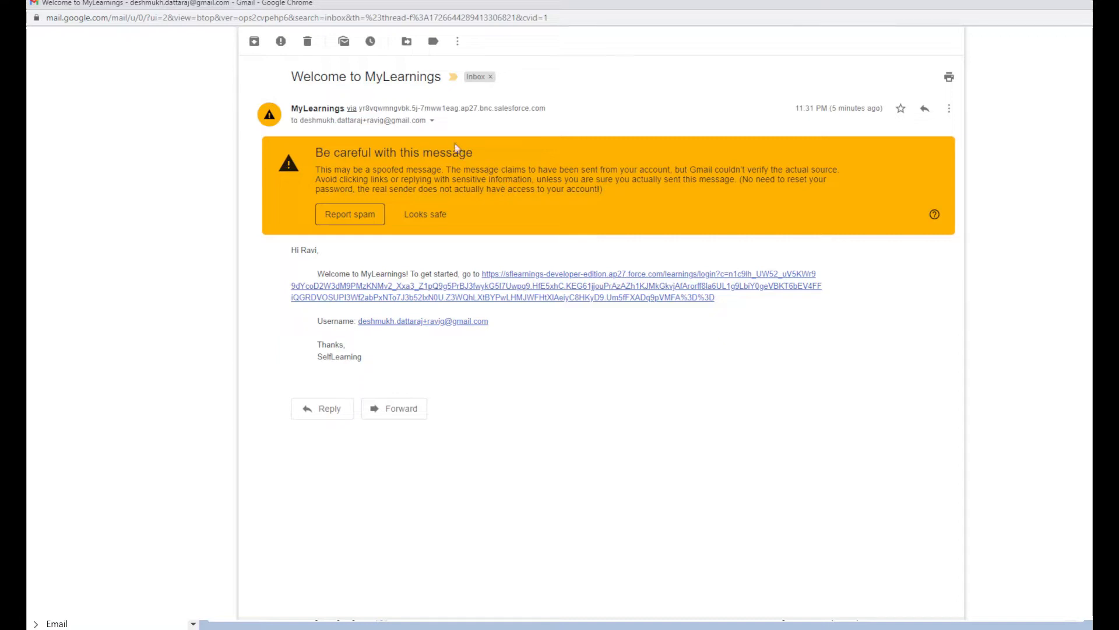
{"action": "left_click", "coordinate": [432, 120]}
{"action": "left_click_drag", "start_coordinate": [674, 140], "coordinate": [697, 156]}
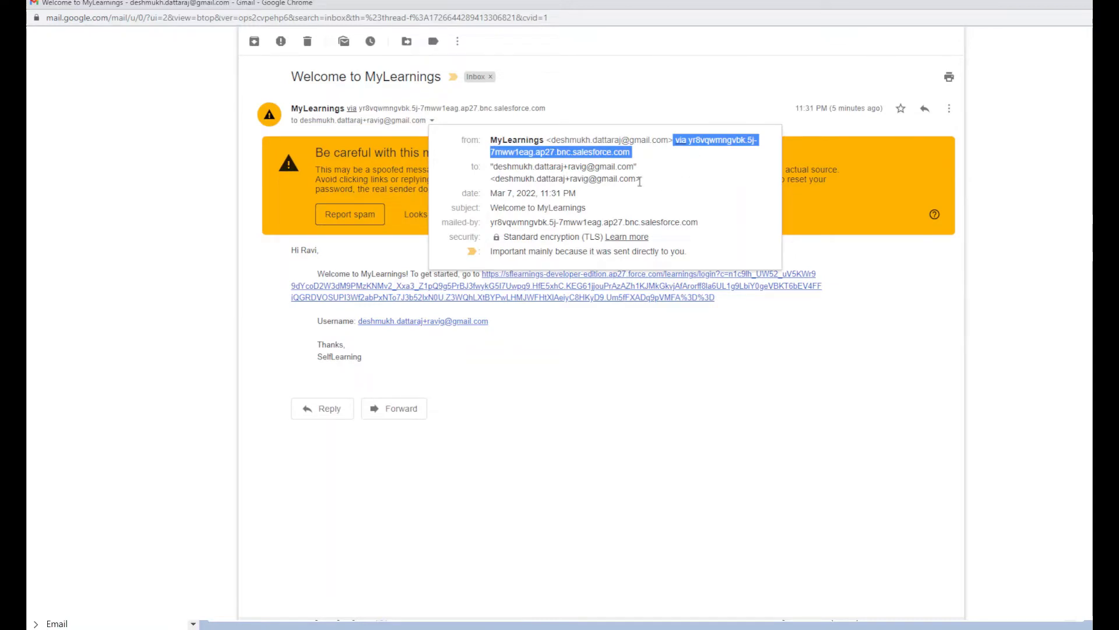
{"action": "left_click", "coordinate": [657, 164]}
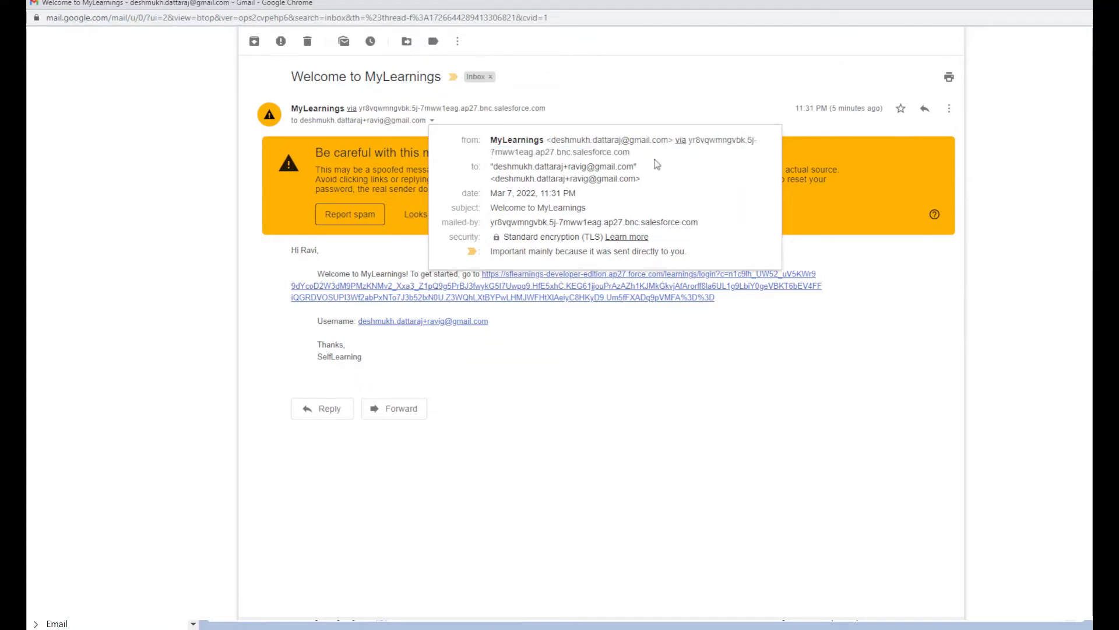
{"action": "left_click_drag", "start_coordinate": [551, 140], "coordinate": [671, 140]}
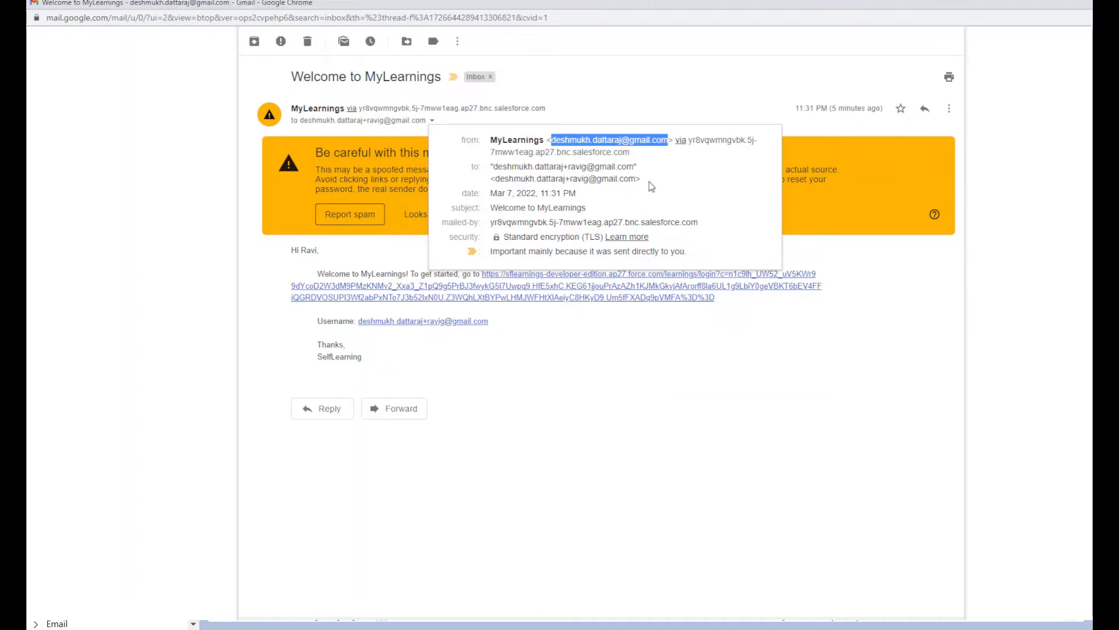
{"action": "left_click", "coordinate": [838, 226]}
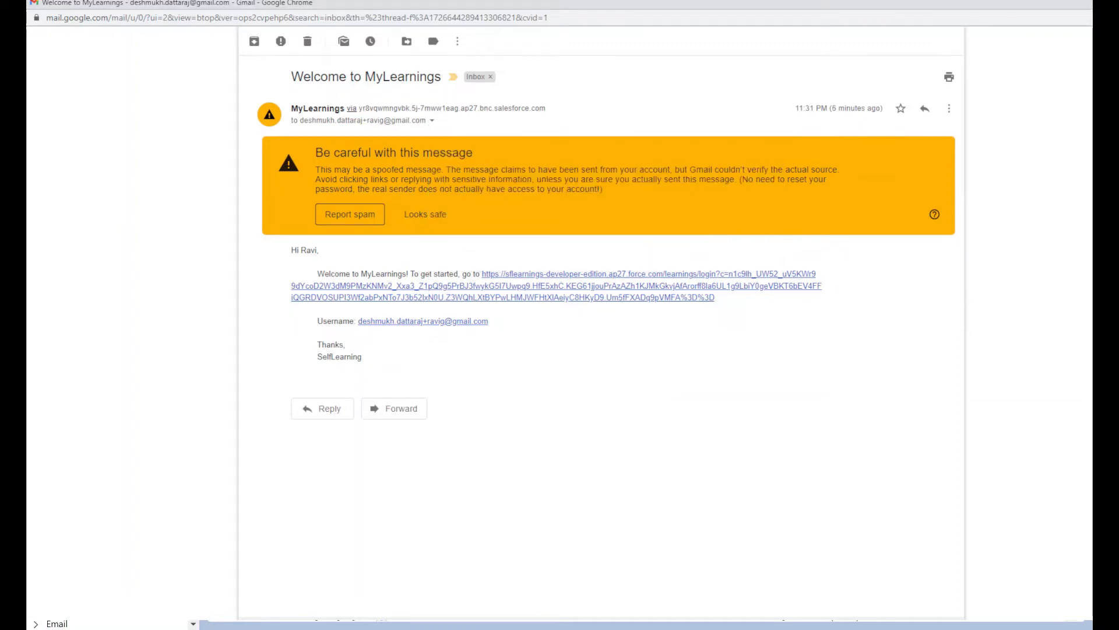
{"action": "key", "text": "alt+Tab"}
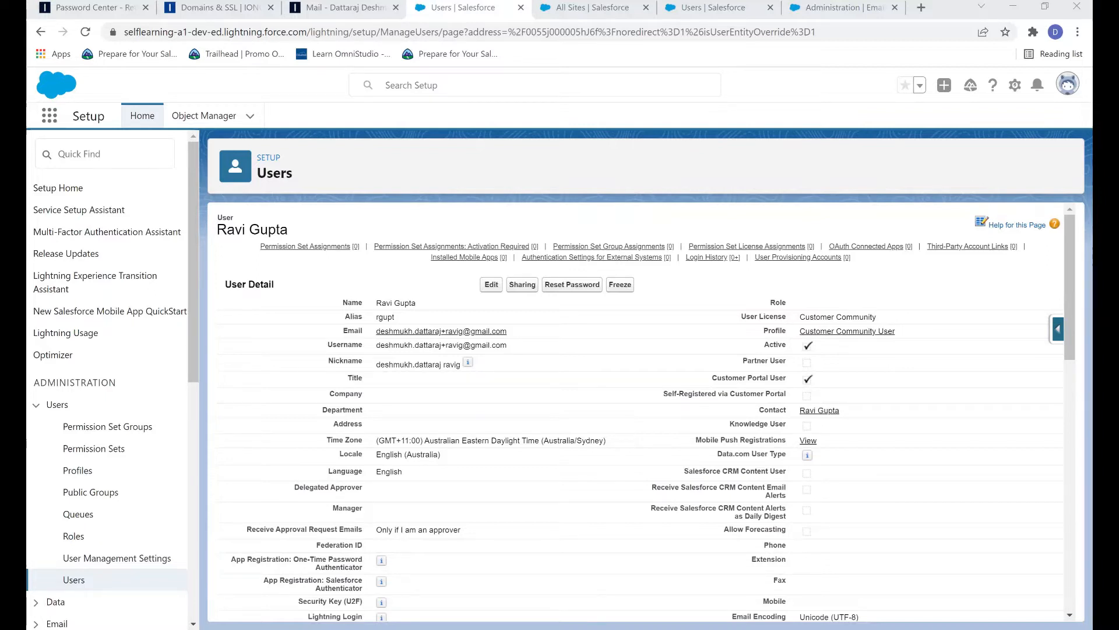
Step: Find 'Org' in Quick Find and check the verified Default No-Reply Address on Organization-Wide Addresses
{"action": "left_click", "coordinate": [128, 150]}
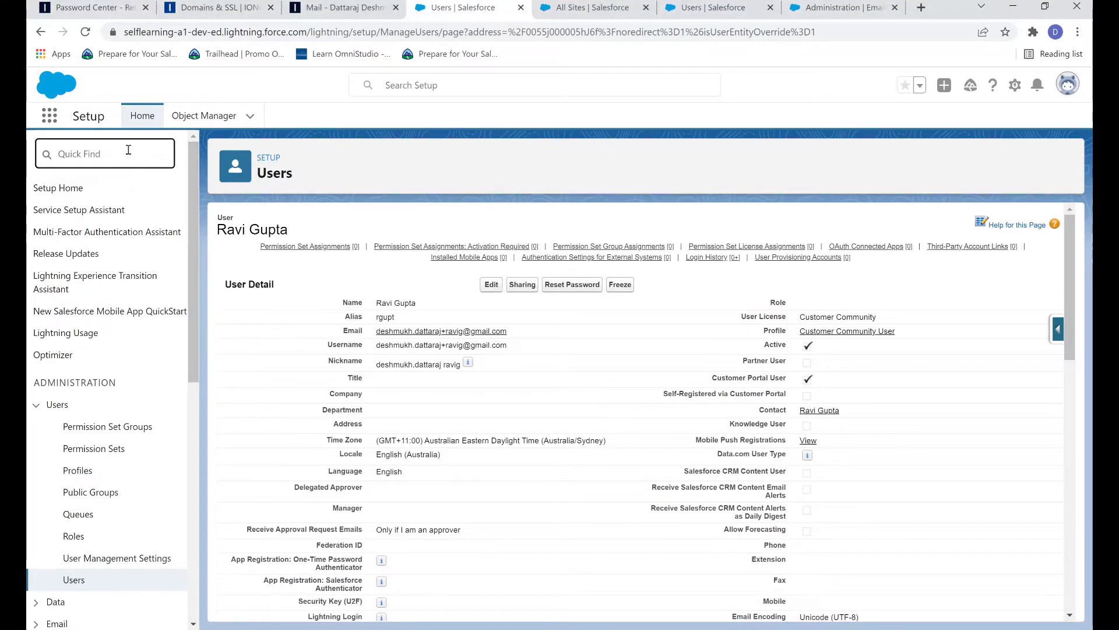
{"action": "type", "text": "Org"}
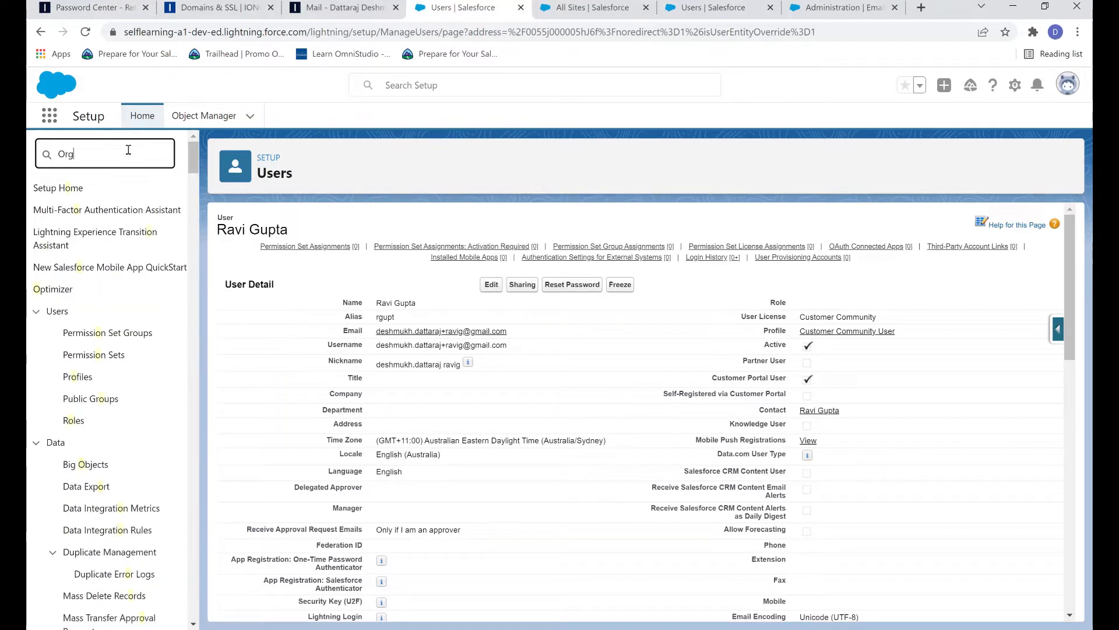
{"action": "left_click", "coordinate": [125, 211]}
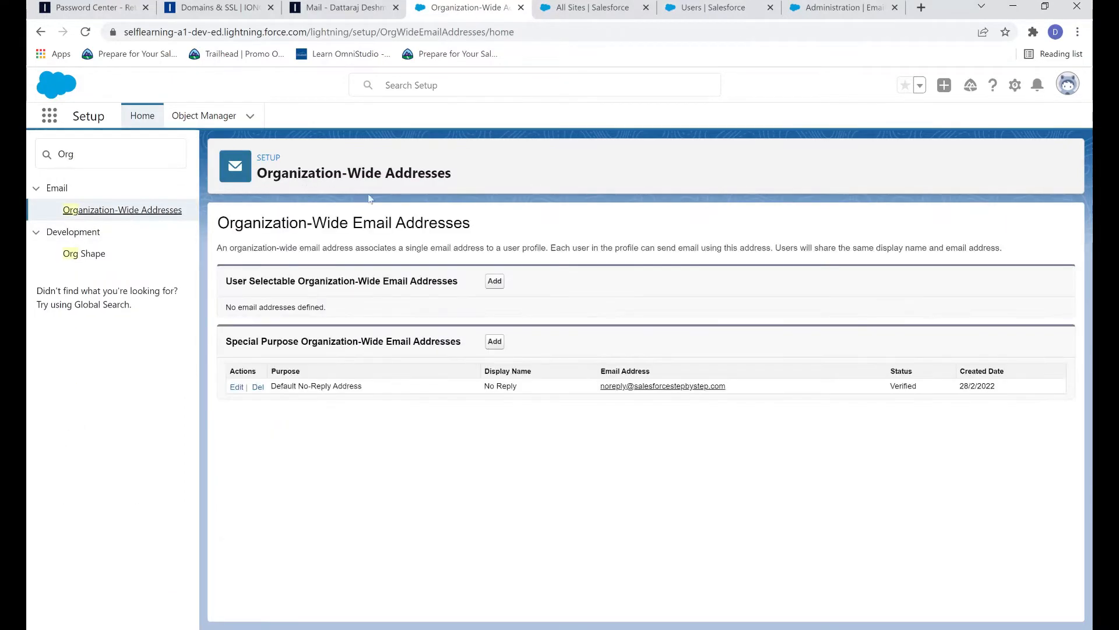
{"action": "left_click_drag", "start_coordinate": [747, 390], "coordinate": [612, 389]}
{"action": "left_click", "coordinate": [600, 443]}
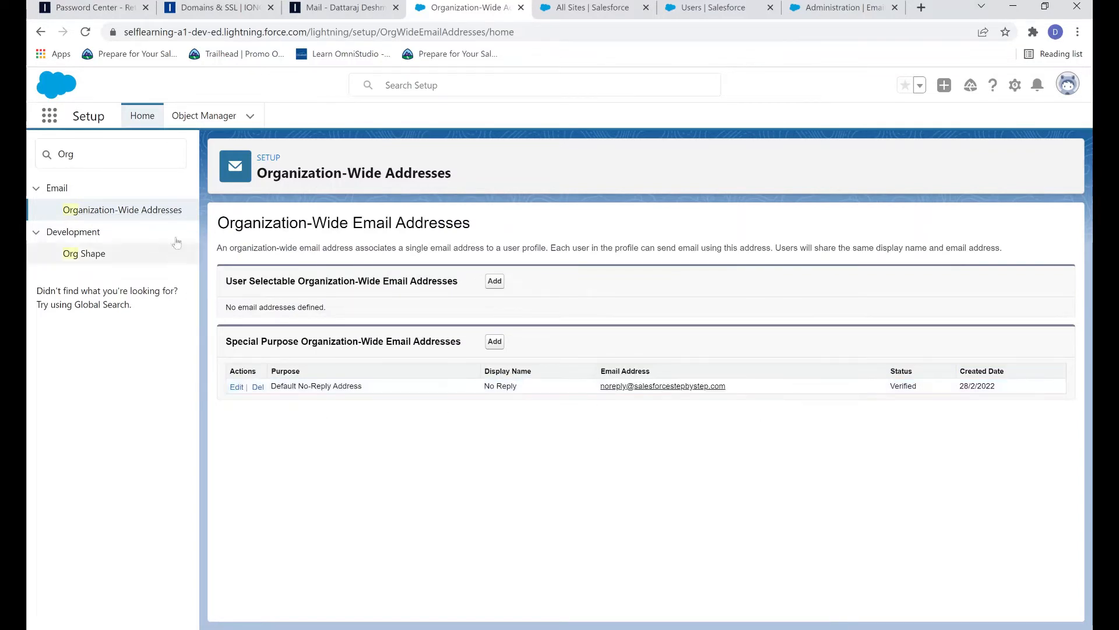
{"action": "left_click", "coordinate": [120, 149]}
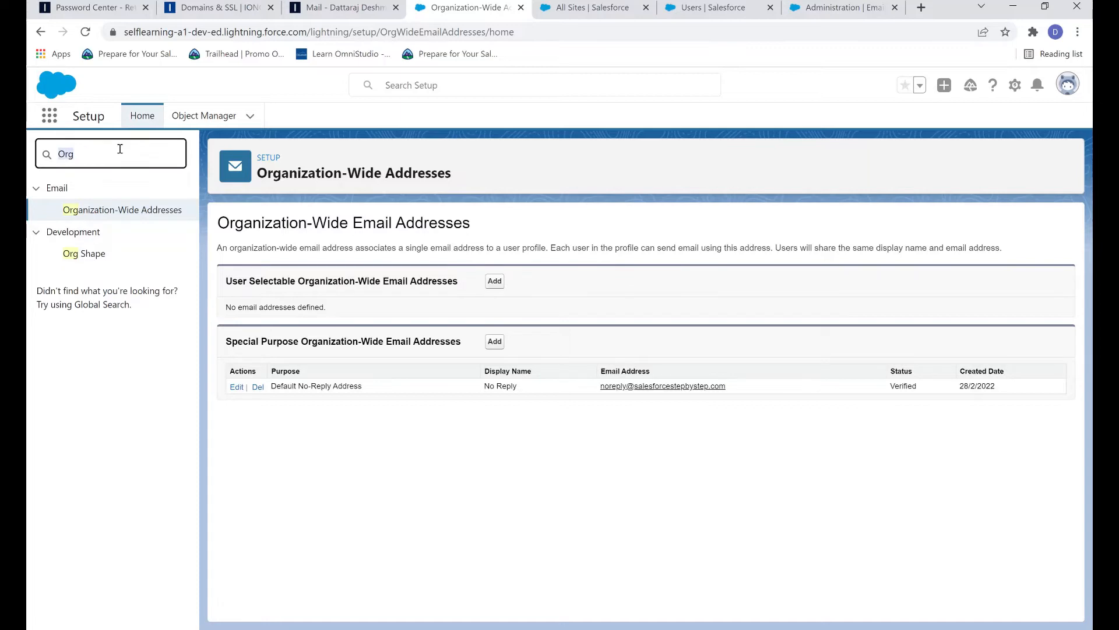
Step: Search 'commu', open All Sites, launch MyLearnings in Builder and switch to Administration
{"action": "type", "text": "co"}
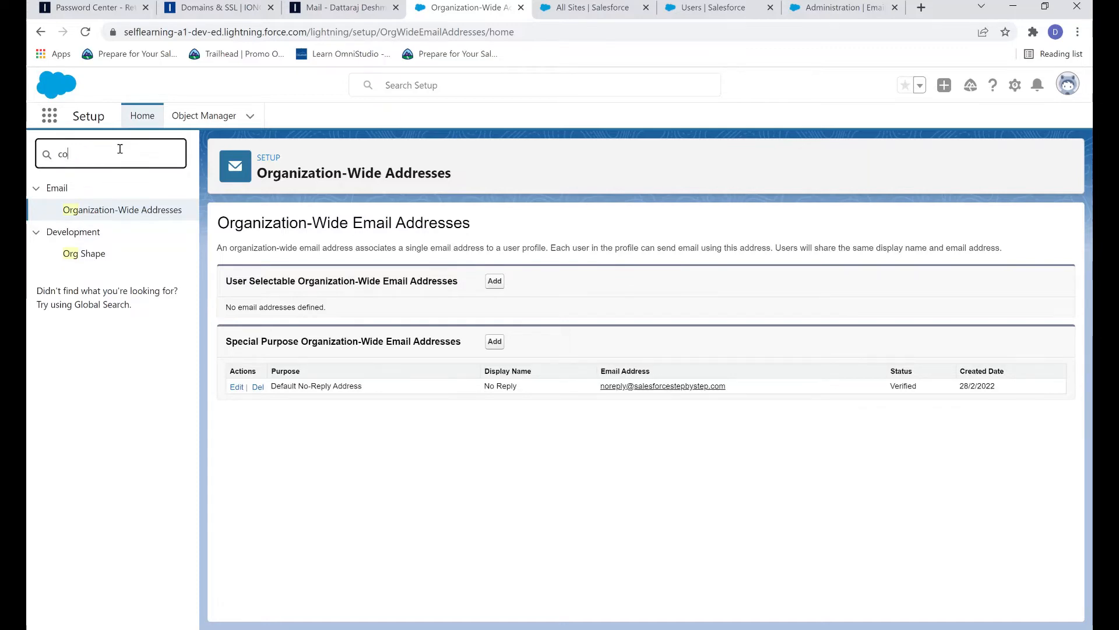
{"action": "type", "text": "mmu"}
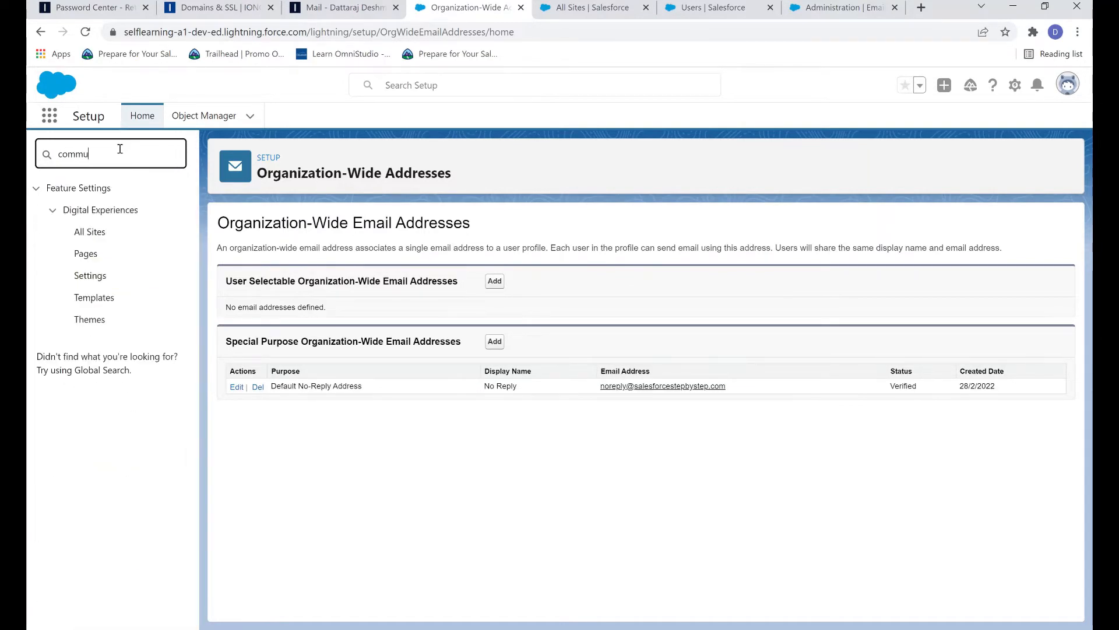
{"action": "left_click", "coordinate": [93, 240]}
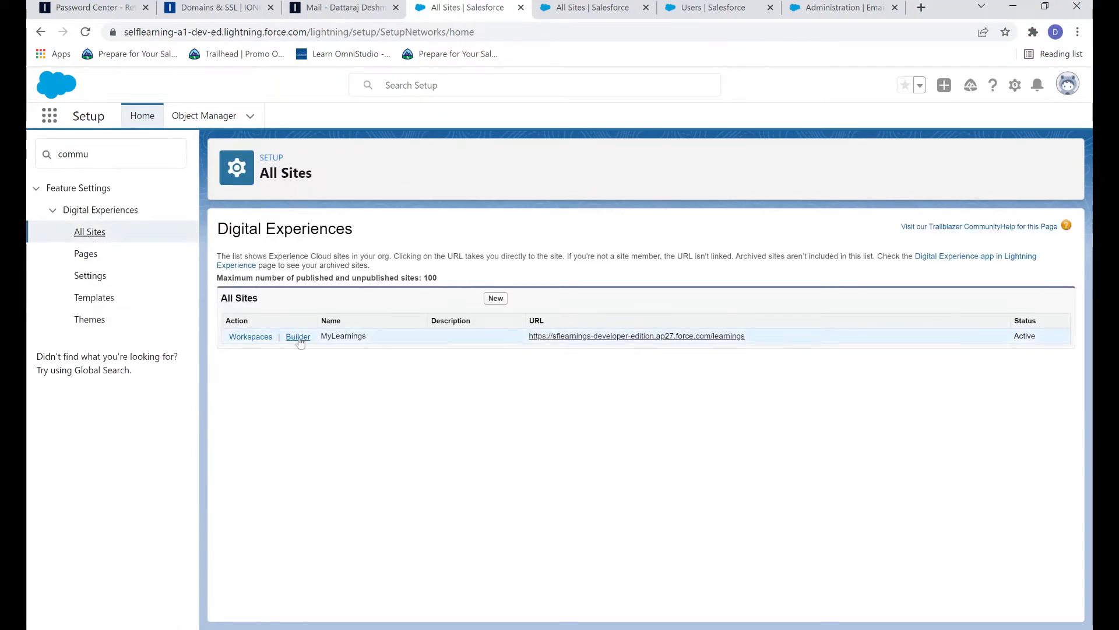
{"action": "left_click", "coordinate": [295, 373]}
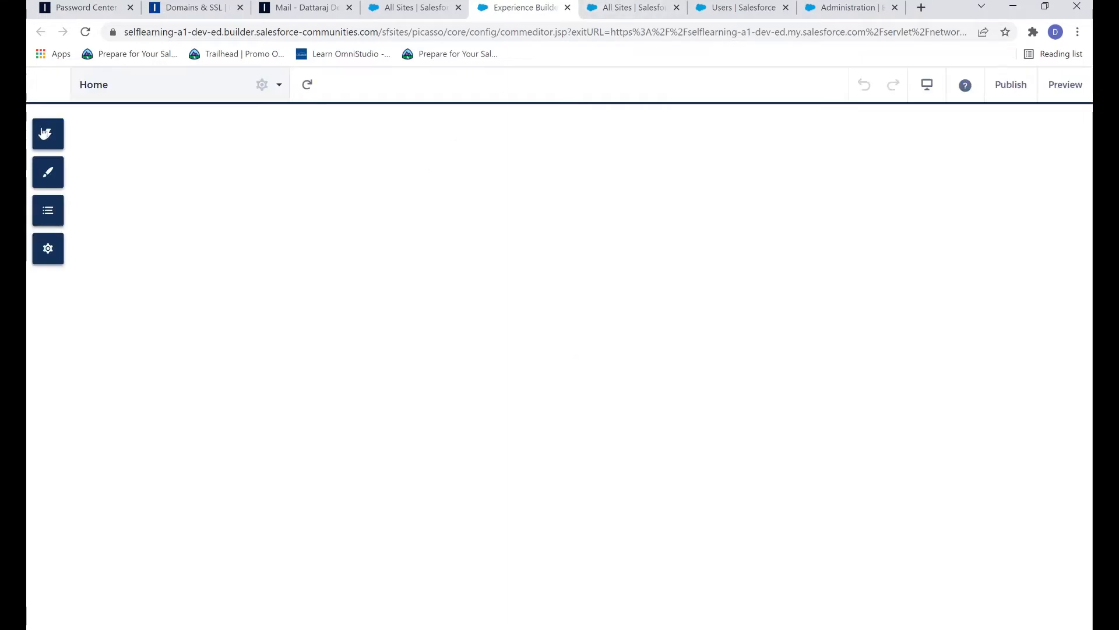
{"action": "left_click", "coordinate": [50, 86]}
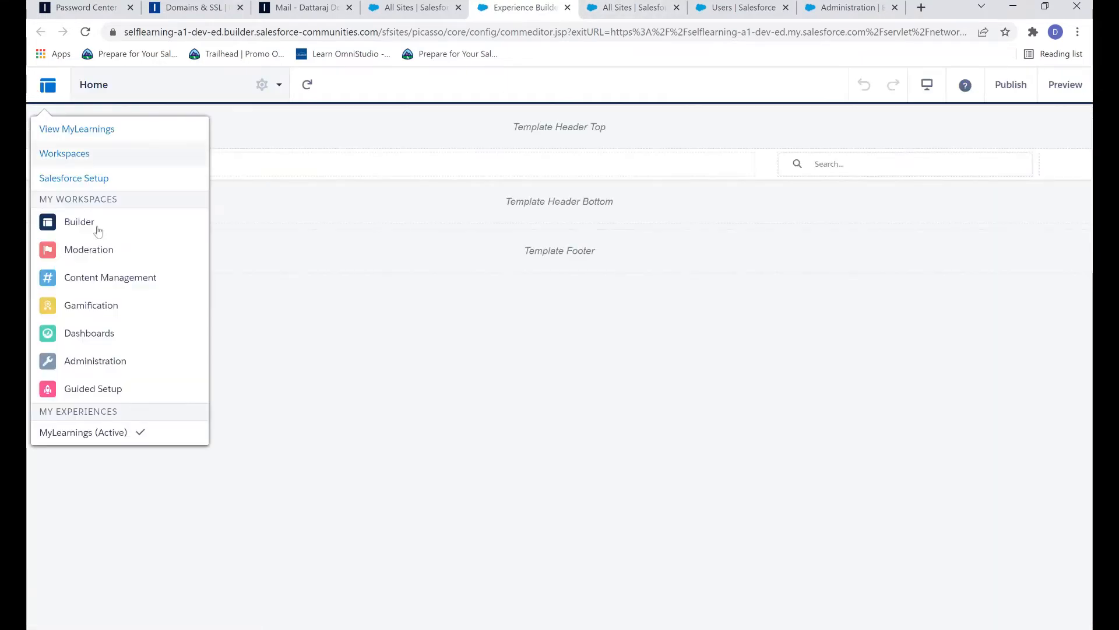
{"action": "left_click", "coordinate": [134, 362]}
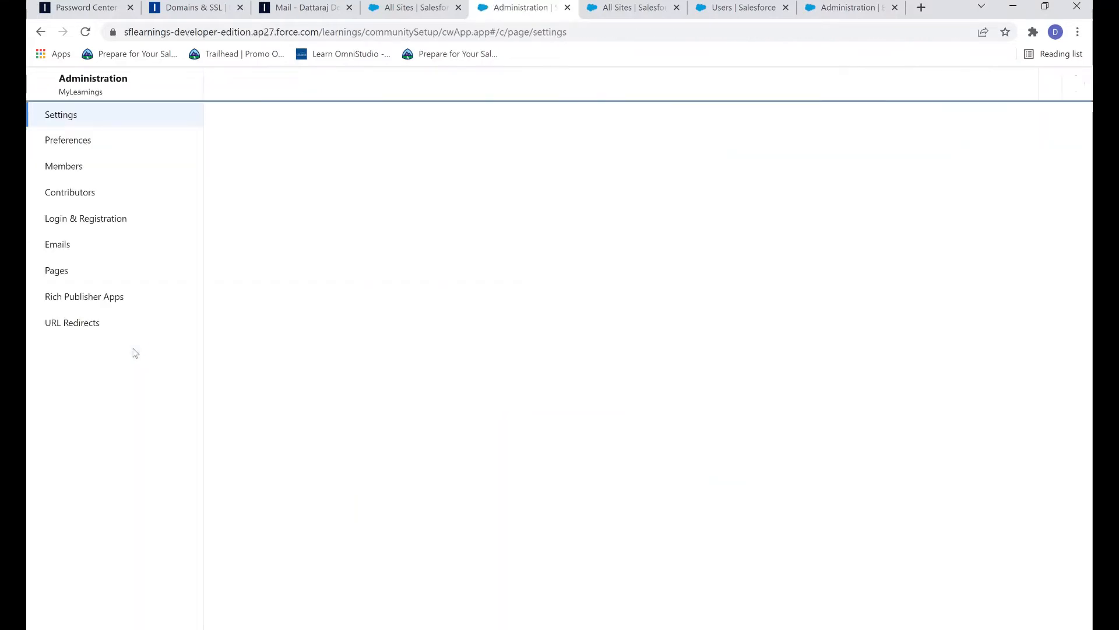
{"action": "left_click", "coordinate": [83, 247]}
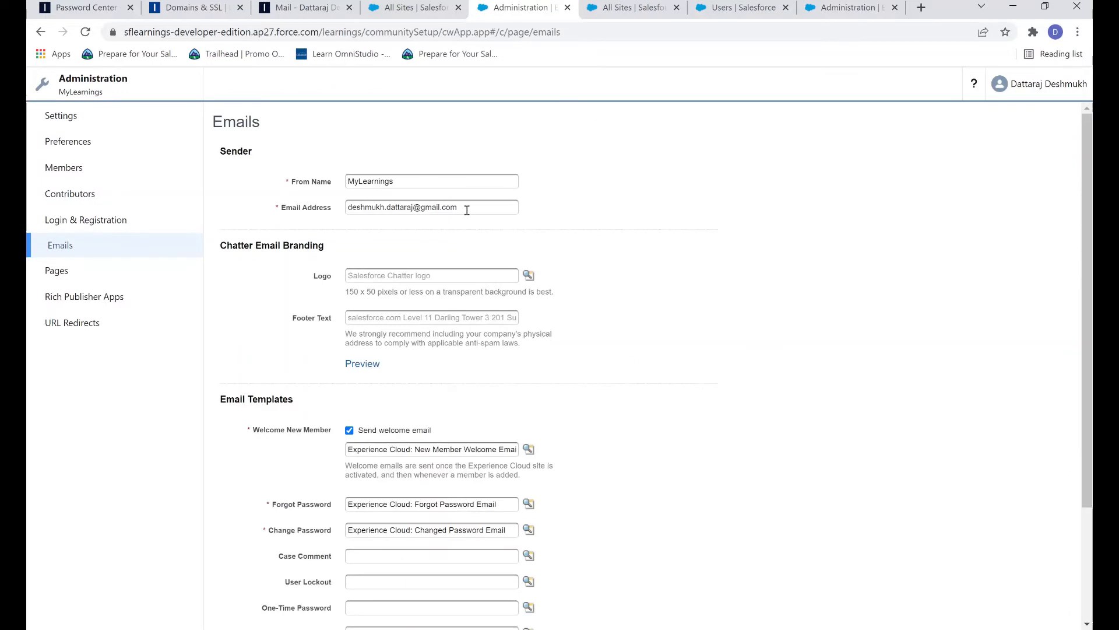
{"action": "left_click_drag", "start_coordinate": [467, 207], "coordinate": [329, 211]}
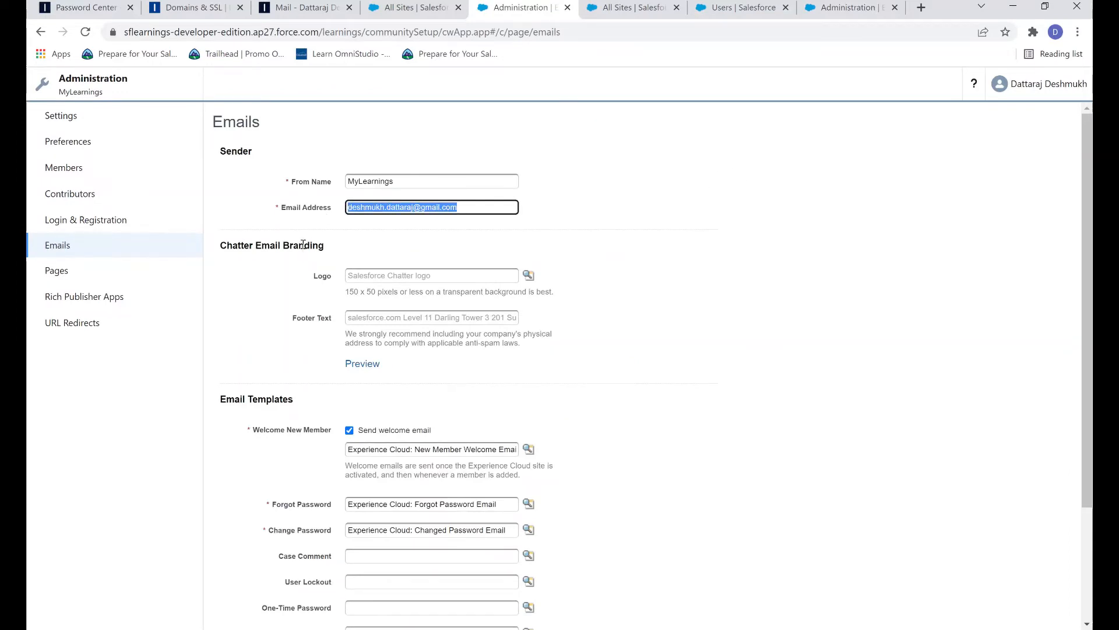
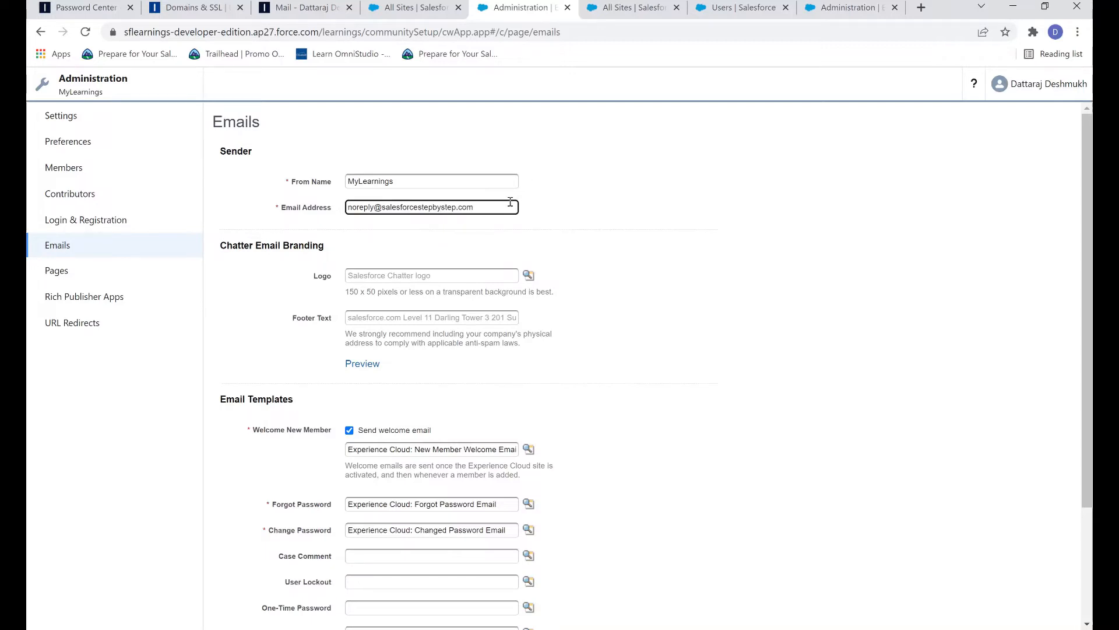
{"action": "left_click_drag", "start_coordinate": [510, 202], "coordinate": [350, 206]}
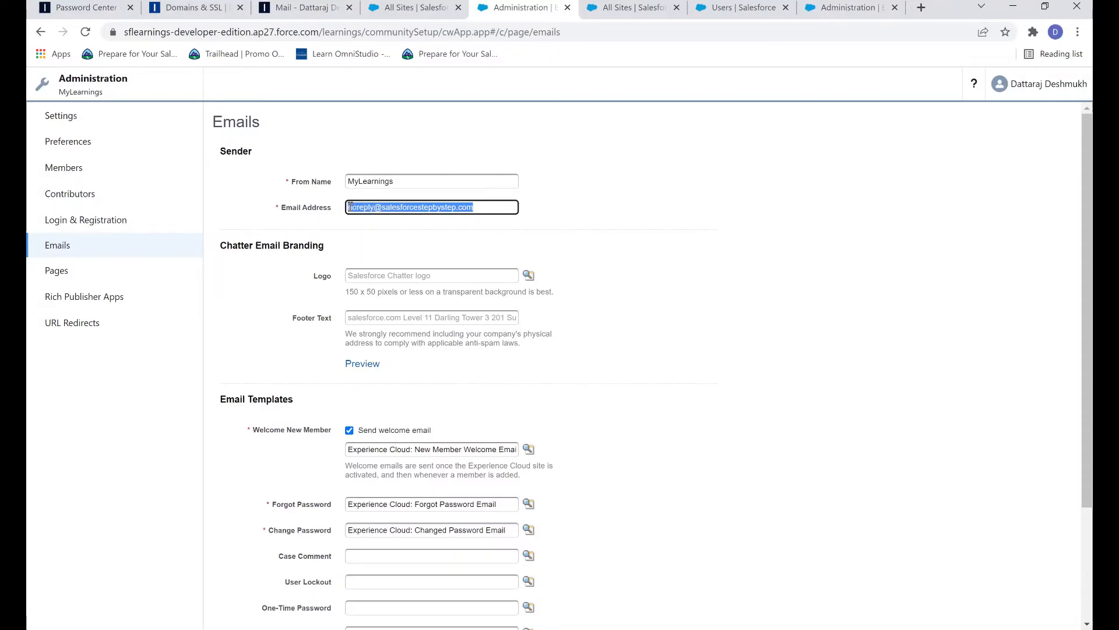
{"action": "left_click", "coordinate": [610, 203]}
{"action": "scroll", "coordinate": [584, 258], "scroll_direction": "down", "scroll_amount": 3}
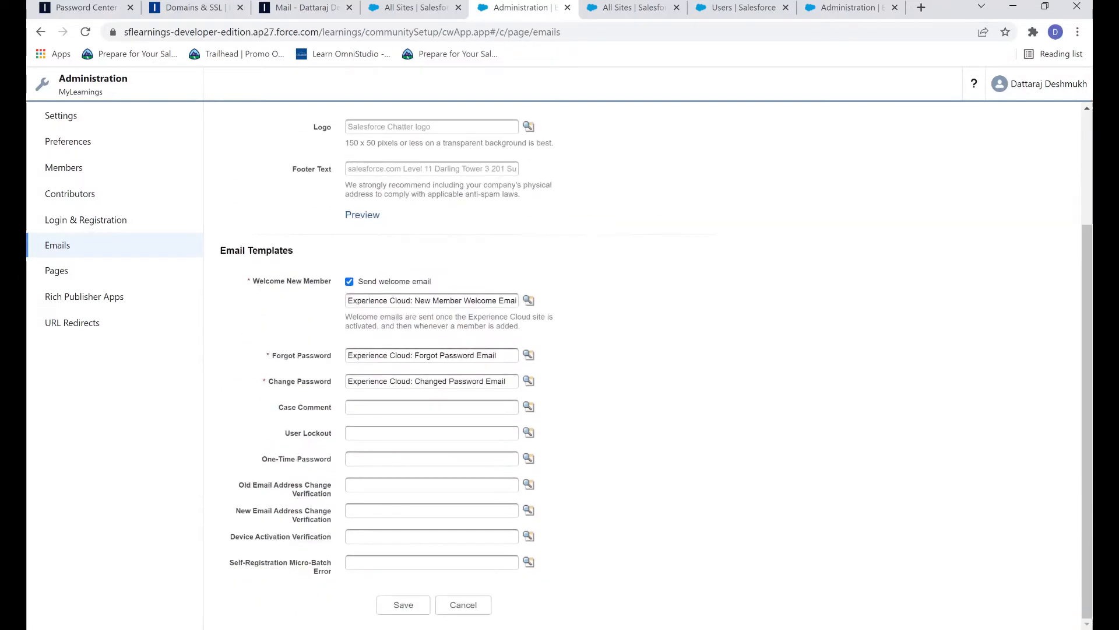
{"action": "left_click", "coordinate": [402, 605]}
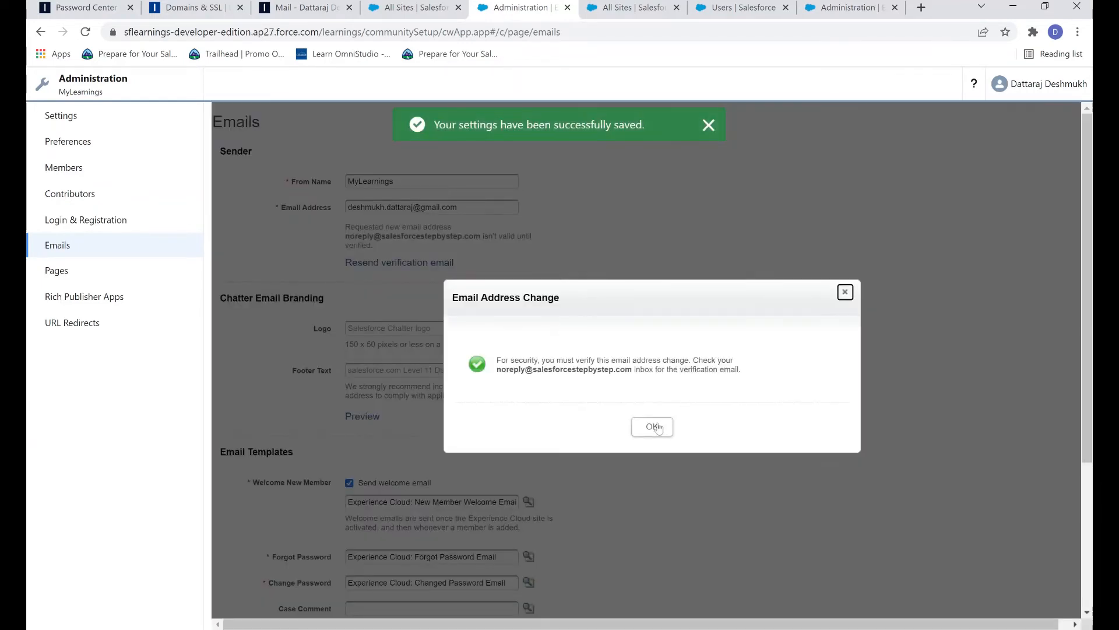
{"action": "left_click", "coordinate": [658, 426]}
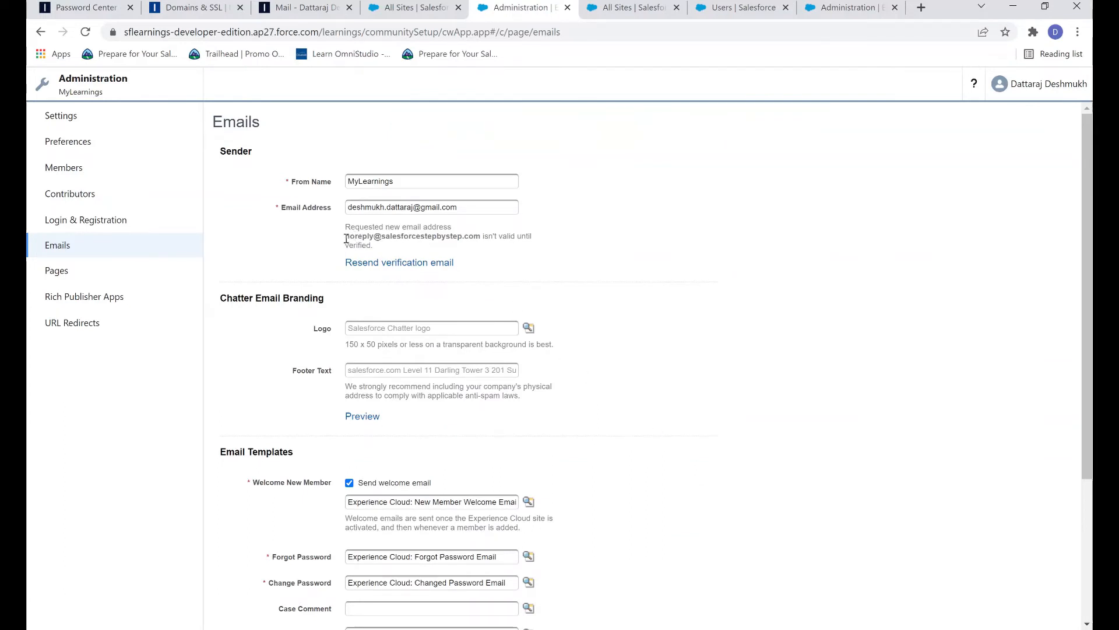
{"action": "left_click_drag", "start_coordinate": [346, 238], "coordinate": [482, 239]}
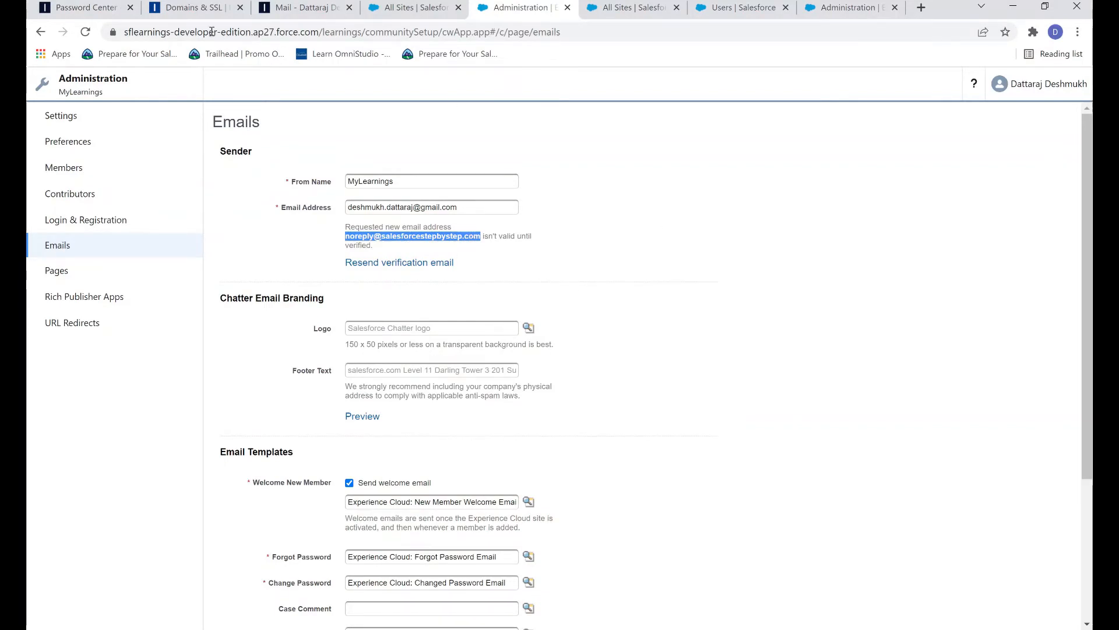
{"action": "left_click", "coordinate": [303, 12]}
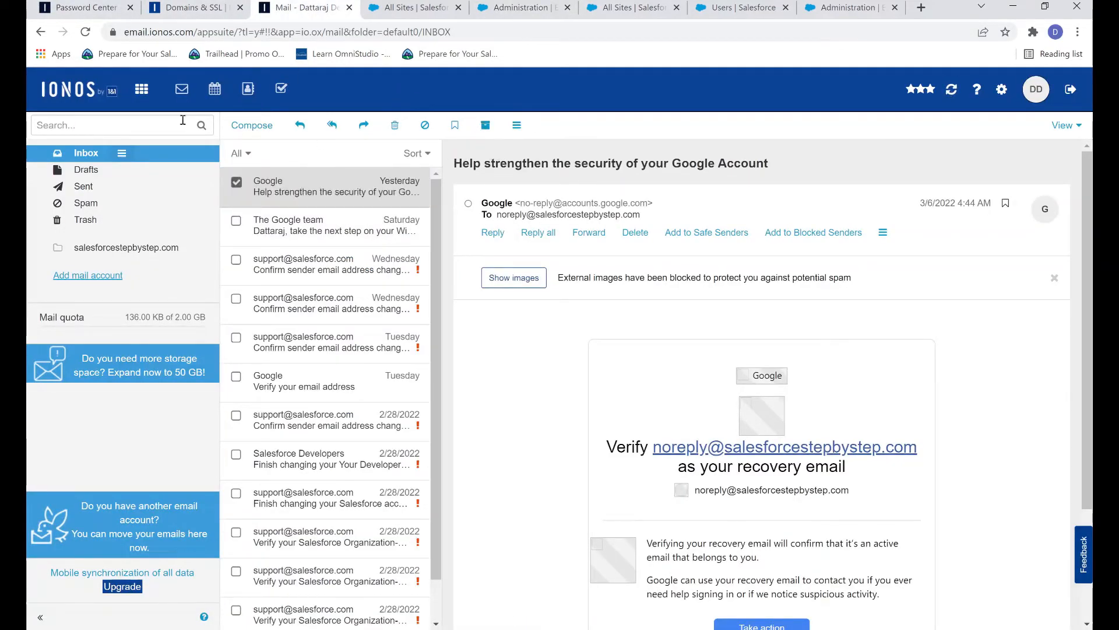
Step: Open the 'Confirm sender email address change' email, follow its confirmation link, and return to All Sites
{"action": "left_click", "coordinate": [86, 32]}
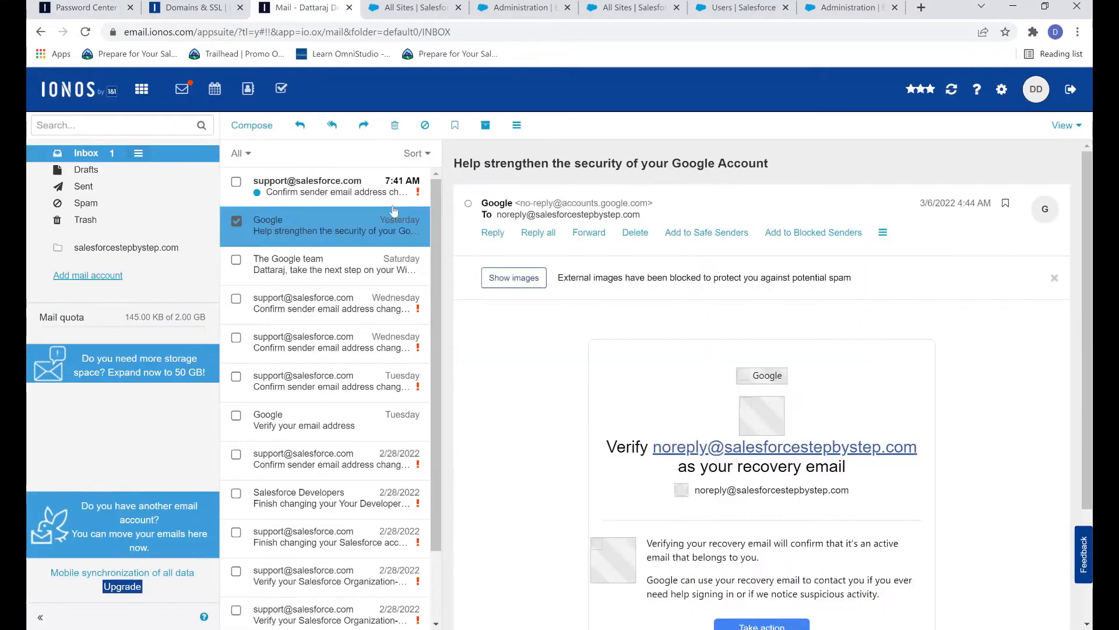
{"action": "left_click", "coordinate": [315, 190]}
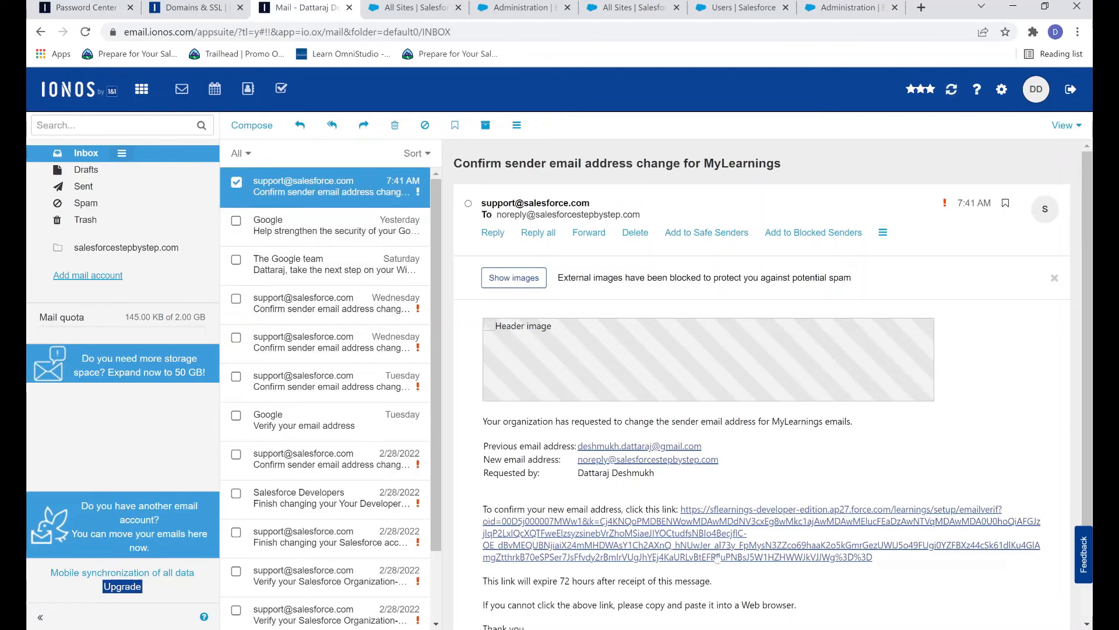
{"action": "left_click", "coordinate": [690, 544]}
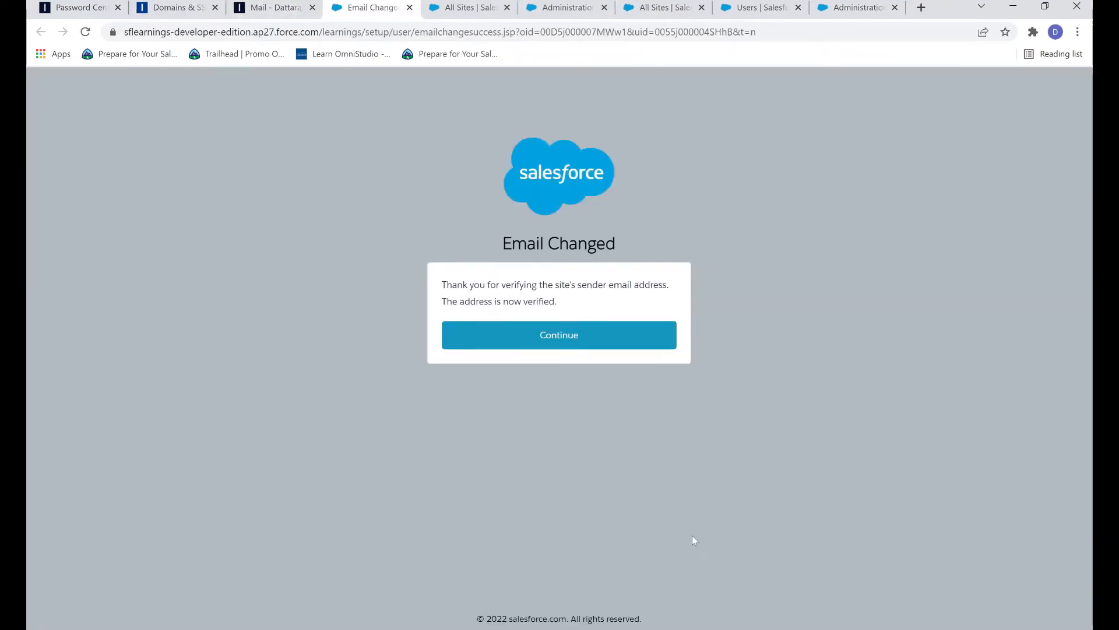
{"action": "left_click", "coordinate": [592, 334]}
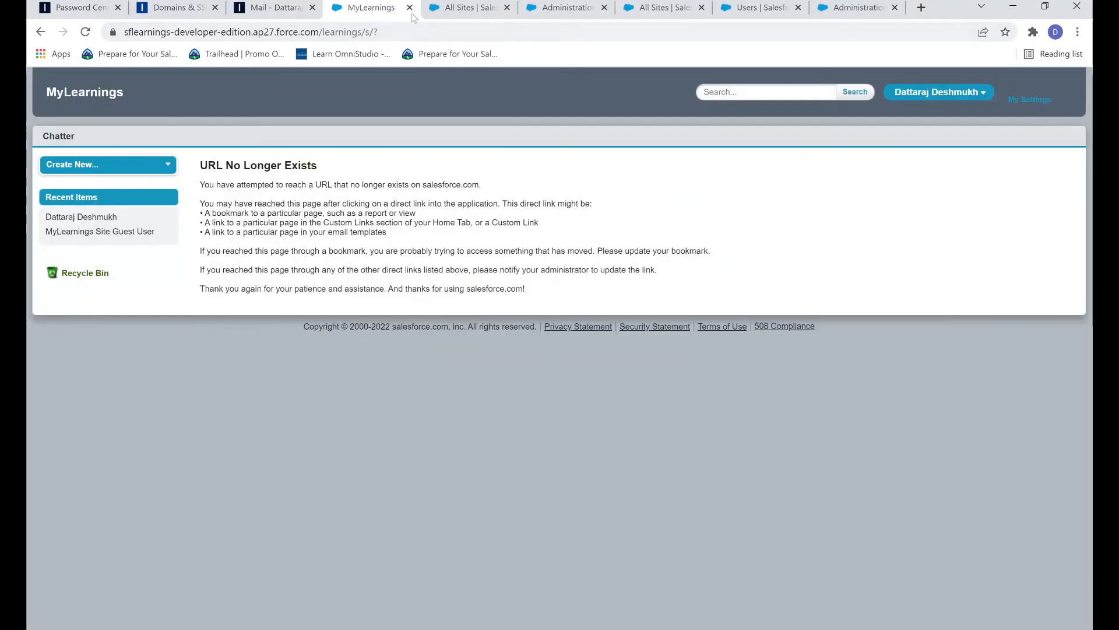
{"action": "left_click", "coordinate": [409, 8]}
{"action": "left_click", "coordinate": [411, 8]}
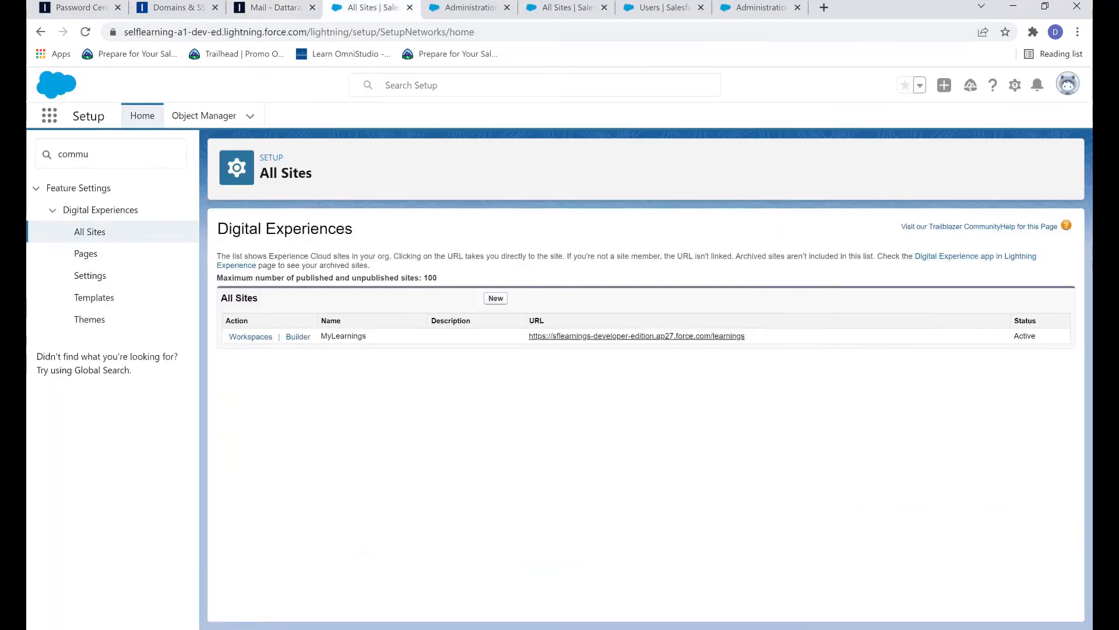
{"action": "left_click", "coordinate": [85, 32]}
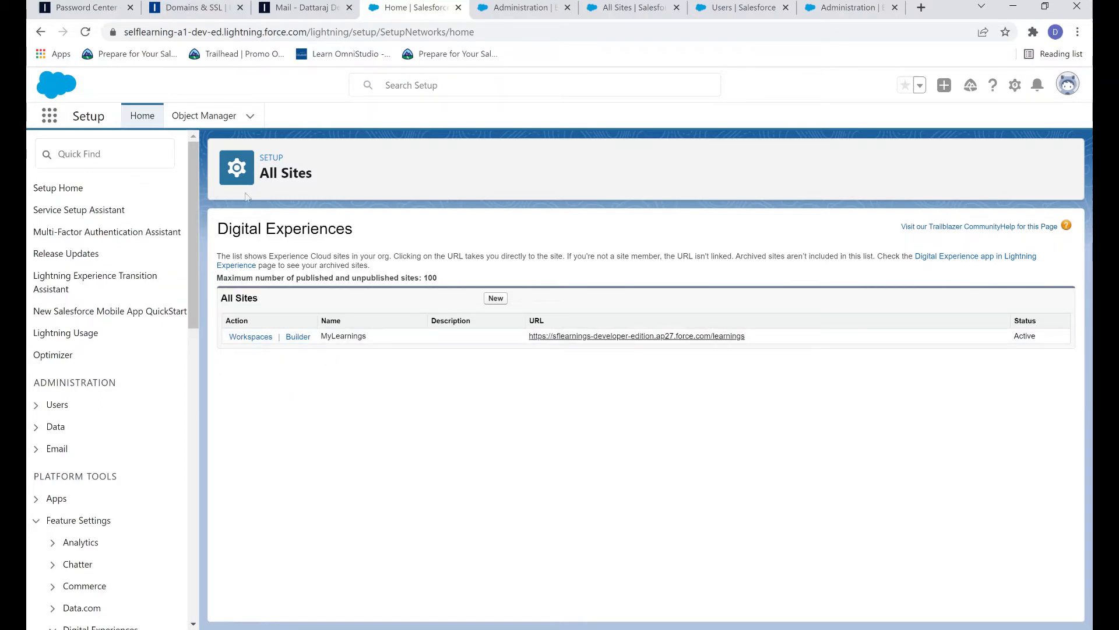
{"action": "left_click", "coordinate": [151, 154]}
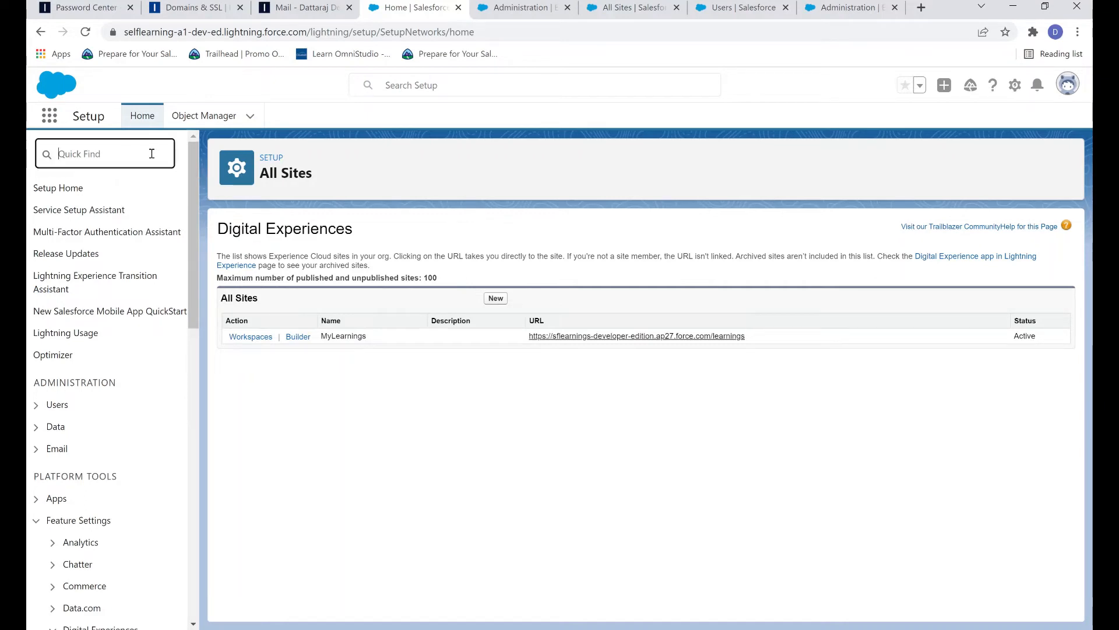
Step: Search 'DKIM' in Quick Find, open the DKIM Keys page, and choose Create New Key
{"action": "type", "text": "DKIM"}
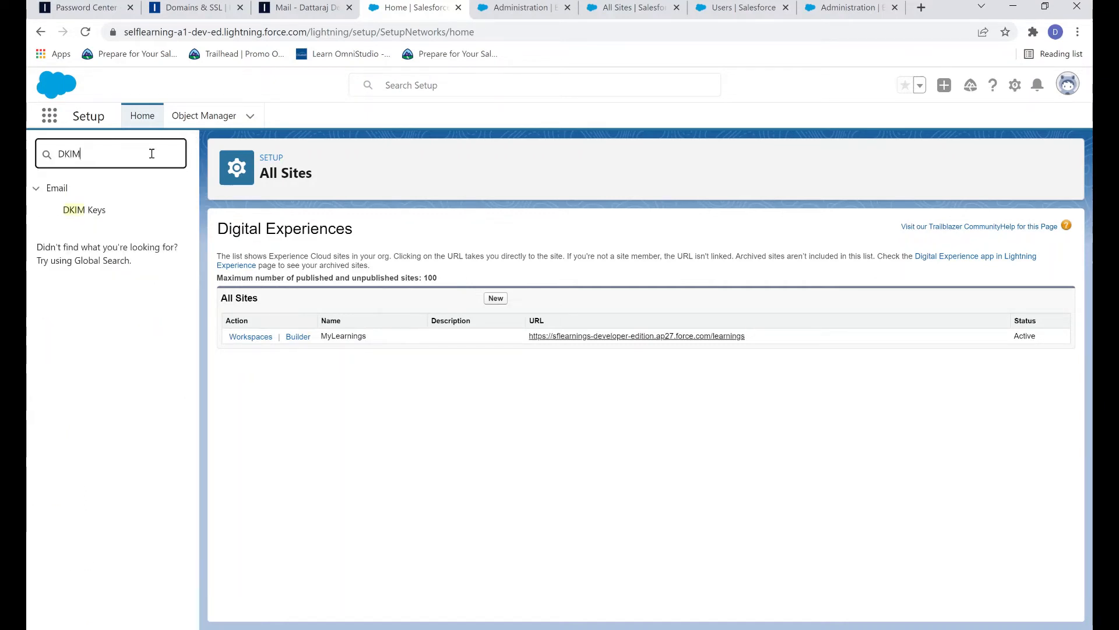
{"action": "left_click", "coordinate": [89, 208]}
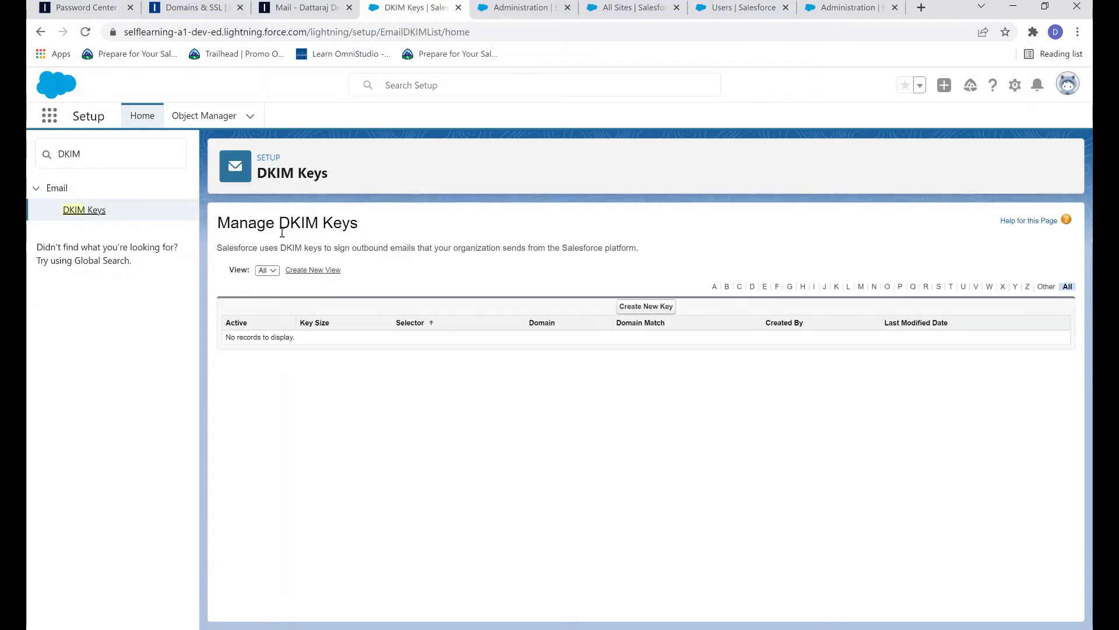
{"action": "double_click", "coordinate": [298, 223]}
{"action": "left_click_drag", "start_coordinate": [358, 226], "coordinate": [407, 227]}
{"action": "left_click", "coordinate": [329, 246]}
{"action": "left_click", "coordinate": [632, 307]}
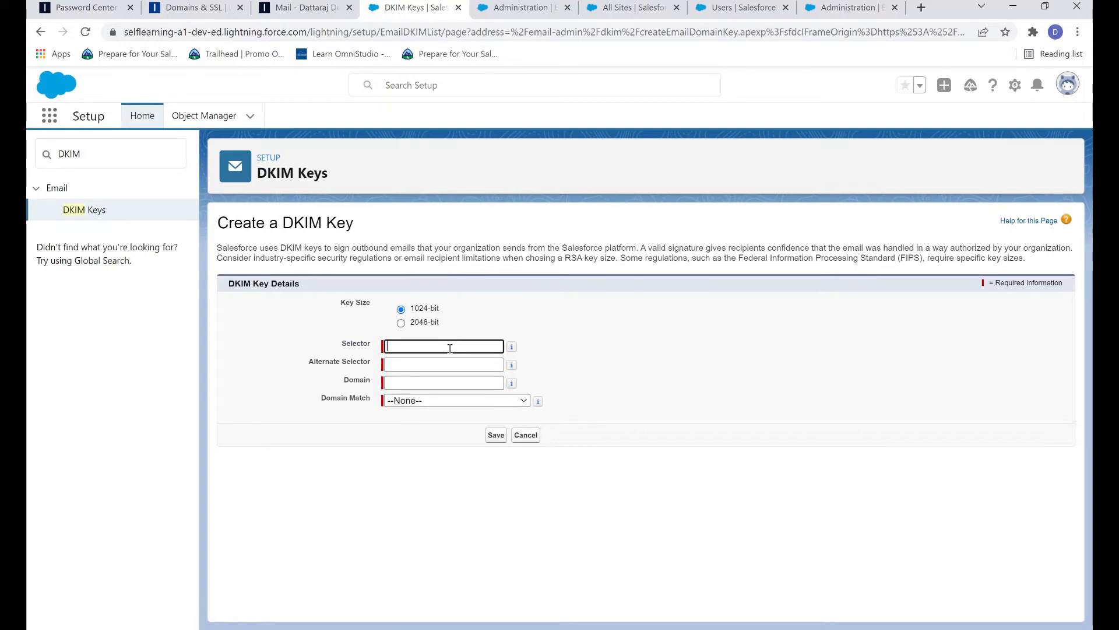
Step: Enter selector SalesforcestepbystepEmailFix and alternate selector SalesforcestepbystepEmailFix2 for the new 1024-bit key
{"action": "type", "text": "ales"}
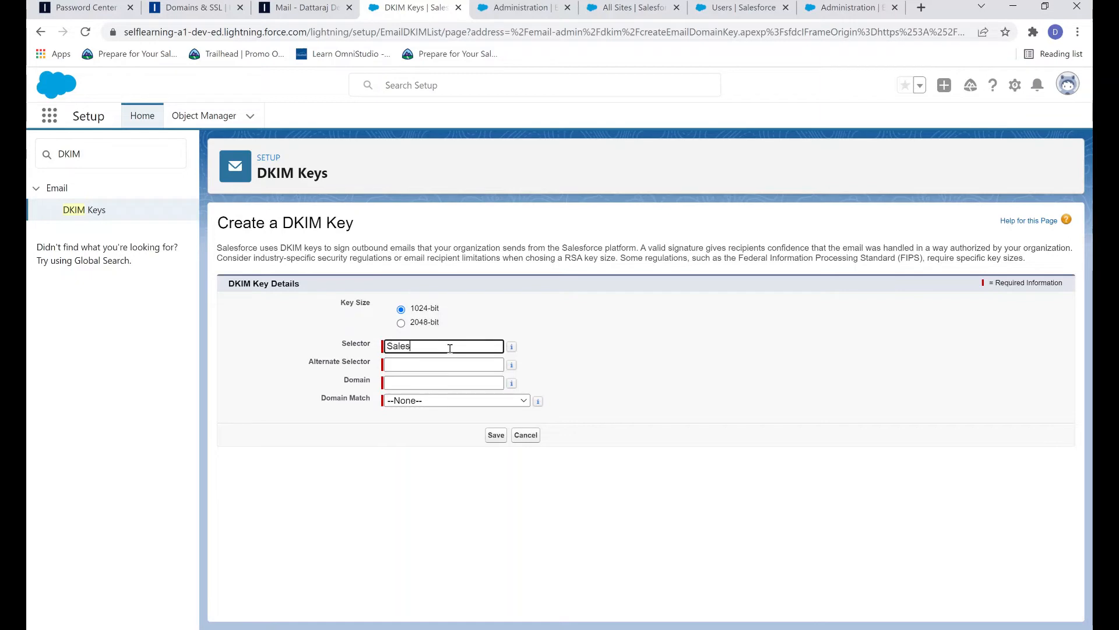
{"action": "type", "text": "forcestepbyst"}
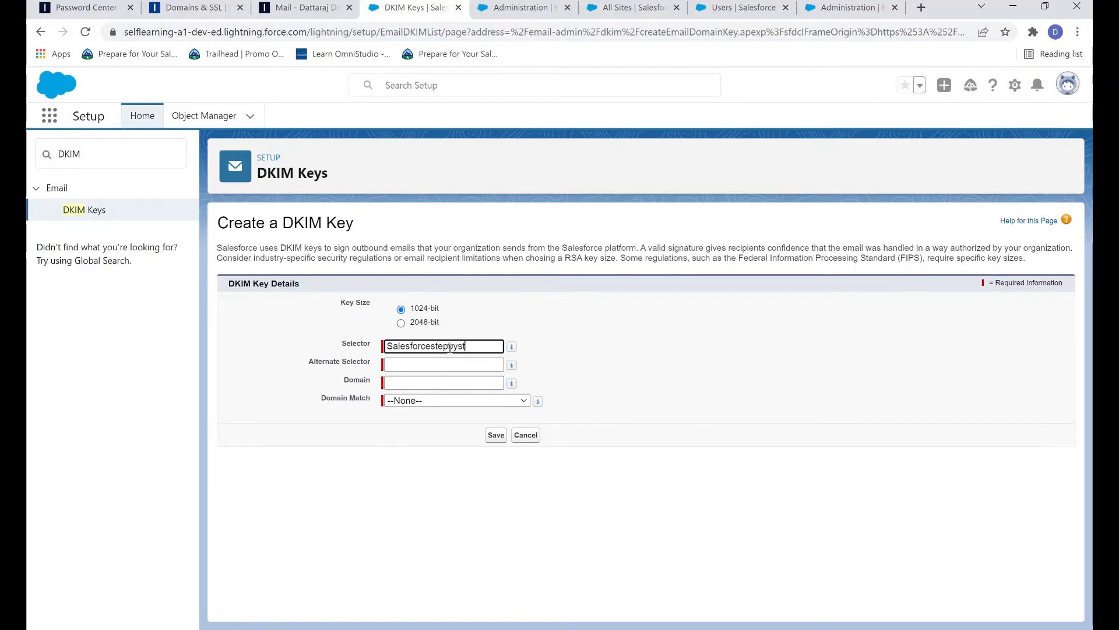
{"action": "type", "text": "epEmailFix"}
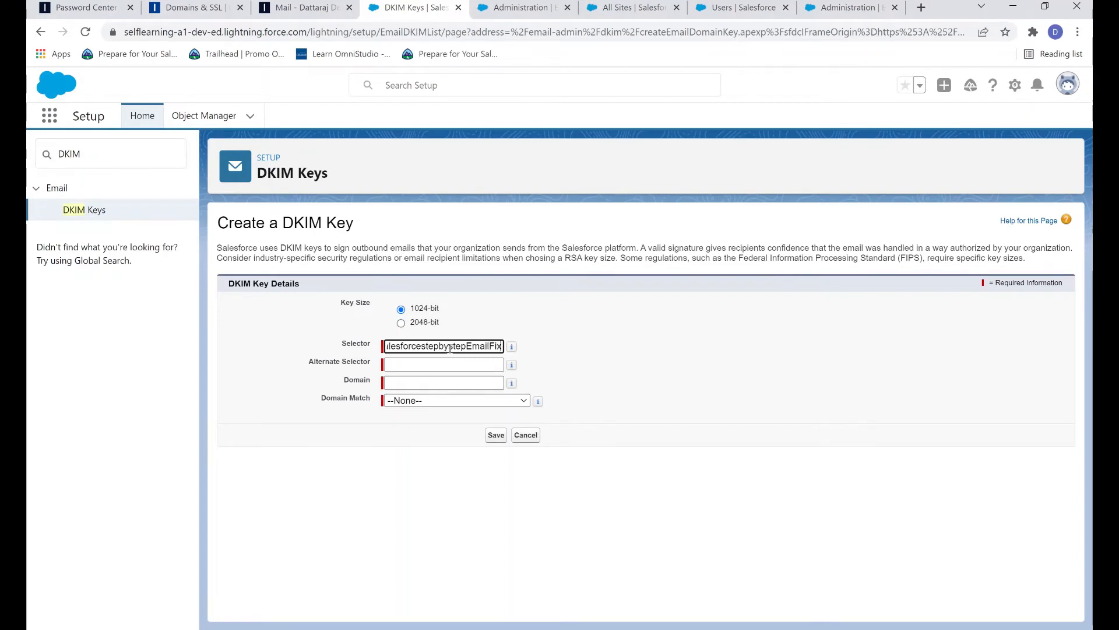
{"action": "key", "text": "Tab"}
{"action": "double_click", "coordinate": [445, 344]}
{"action": "key", "text": "ctrl+c"}
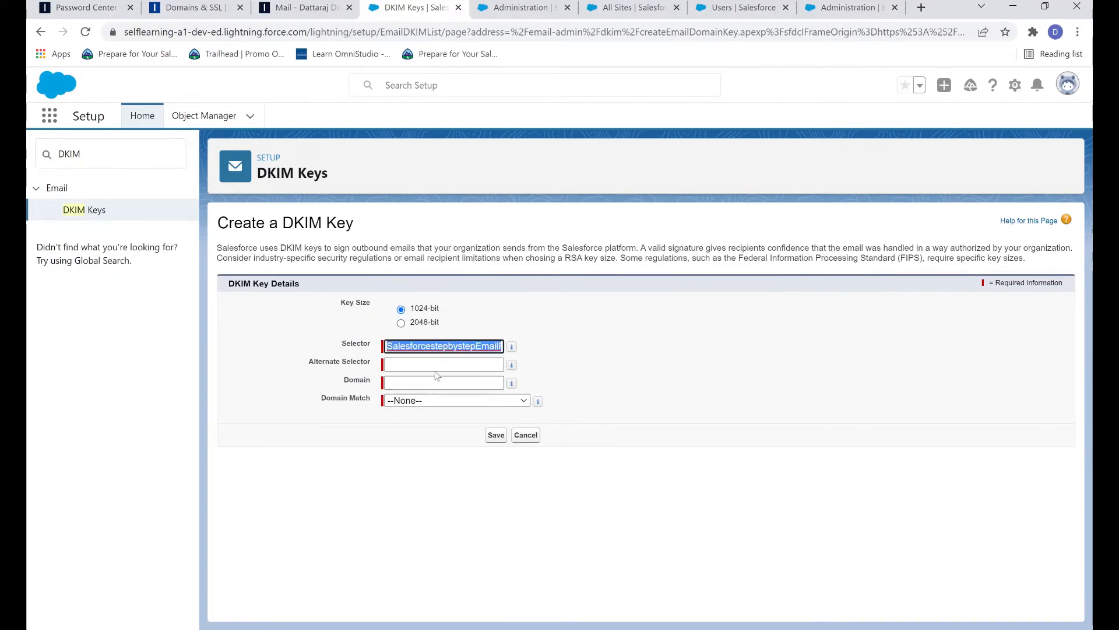
{"action": "left_click", "coordinate": [437, 369]}
{"action": "key", "text": "ctrl+v"}
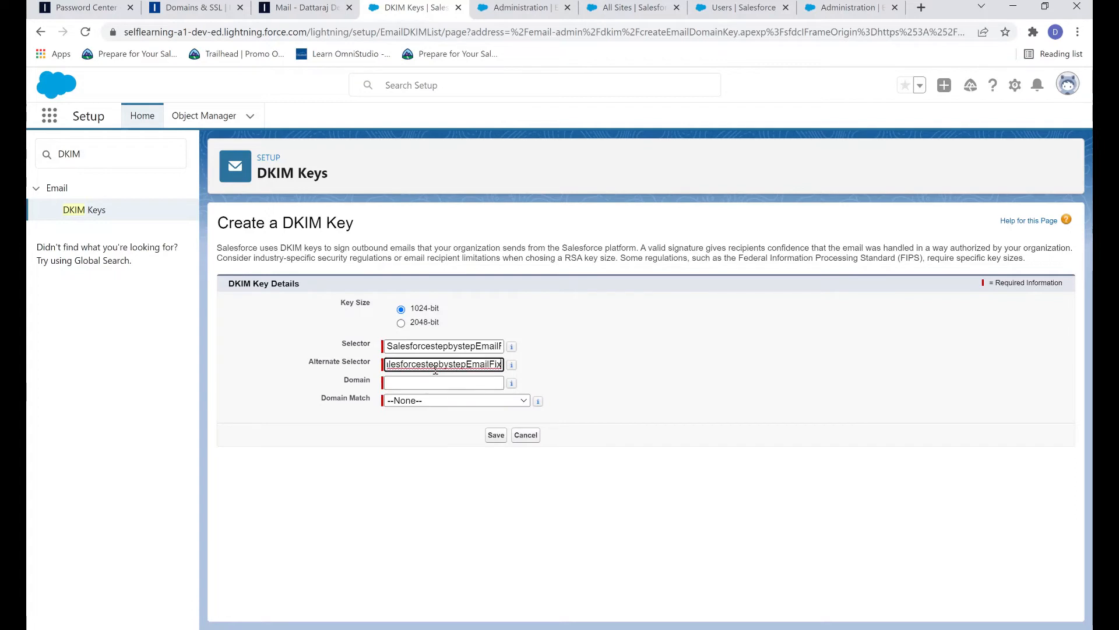
{"action": "type", "text": "2"}
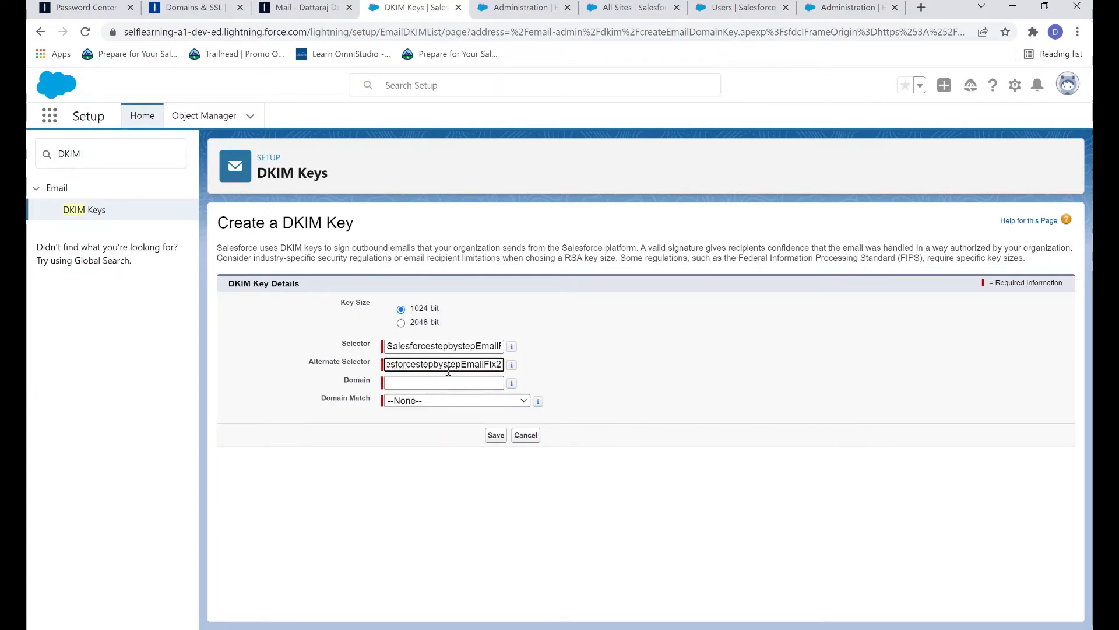
Step: Set the domain to salesforcestepbystep.com with exact domain match only, and save the key
{"action": "left_click", "coordinate": [455, 382]}
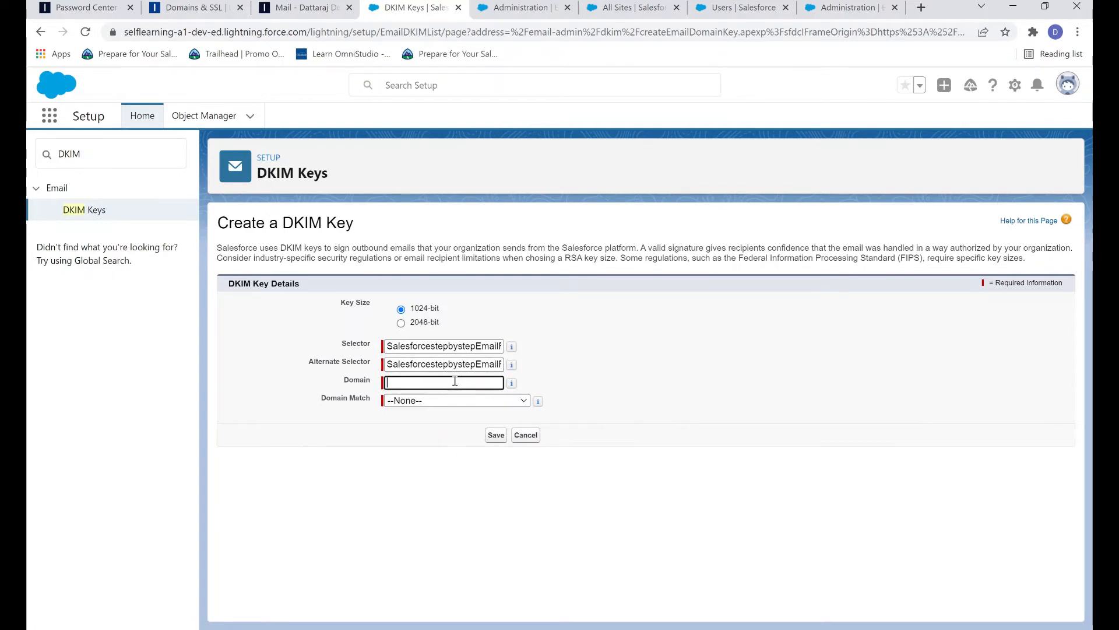
{"action": "type", "text": "sal"}
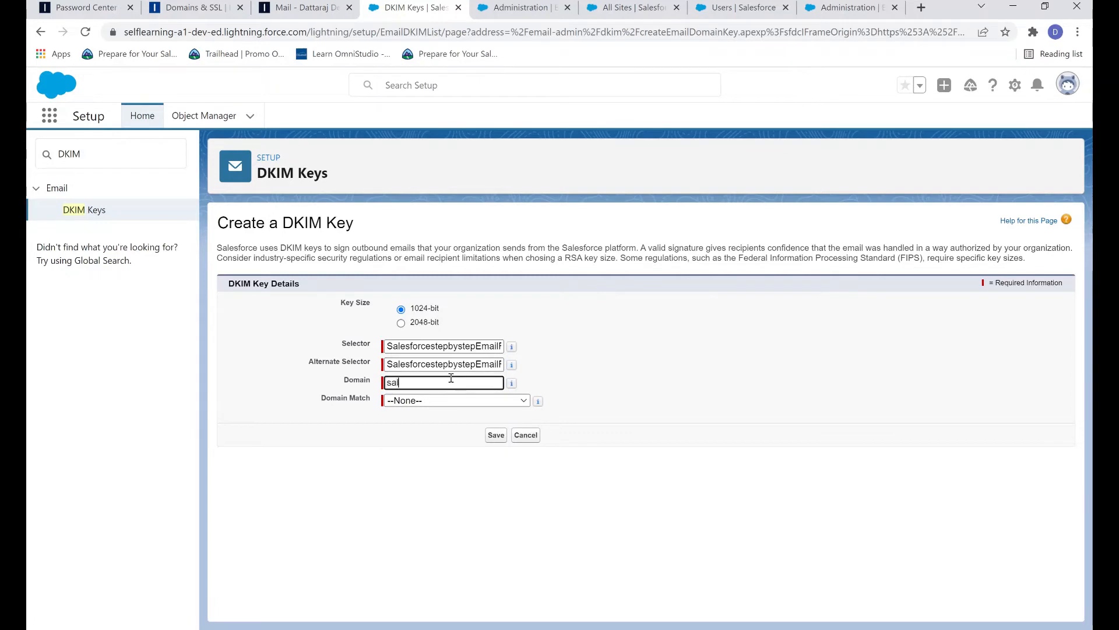
{"action": "type", "text": "esforce"}
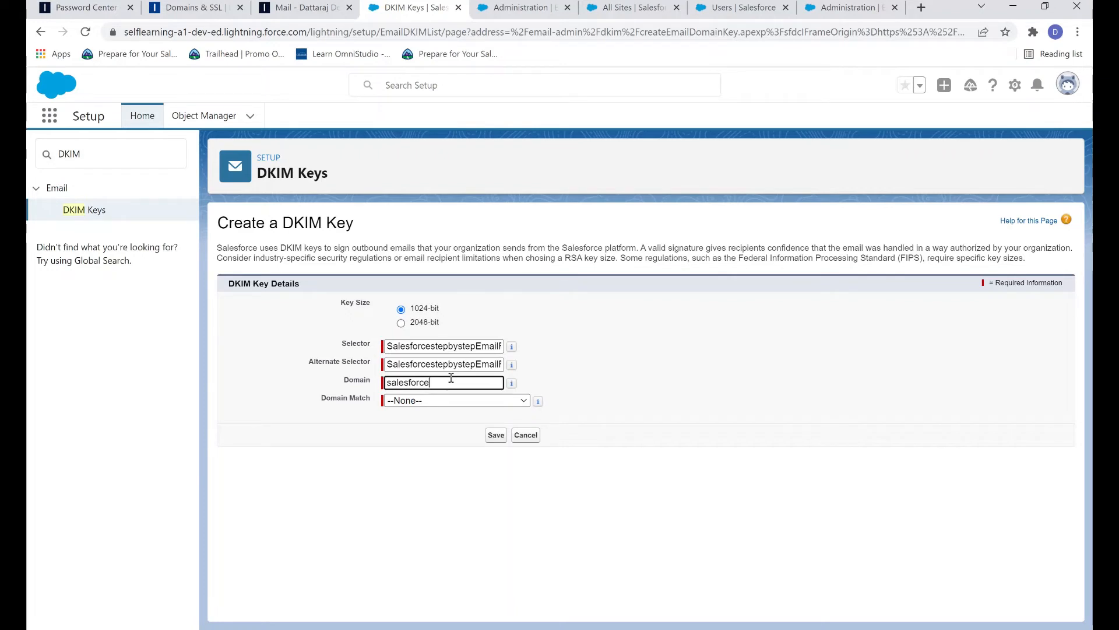
{"action": "type", "text": "step"}
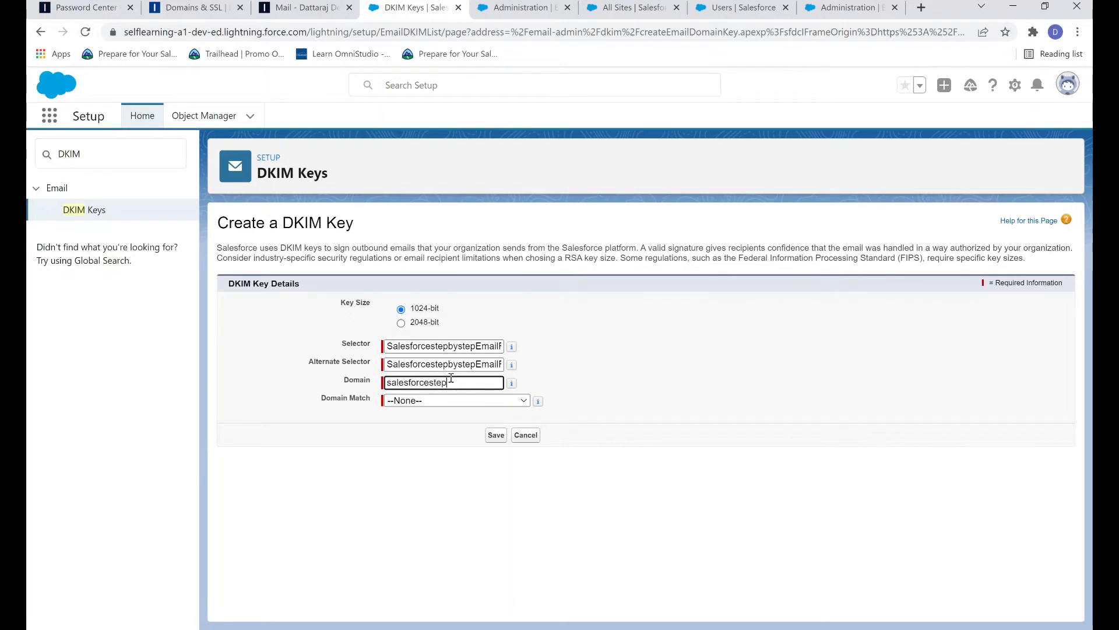
{"action": "type", "text": "bystep.com"}
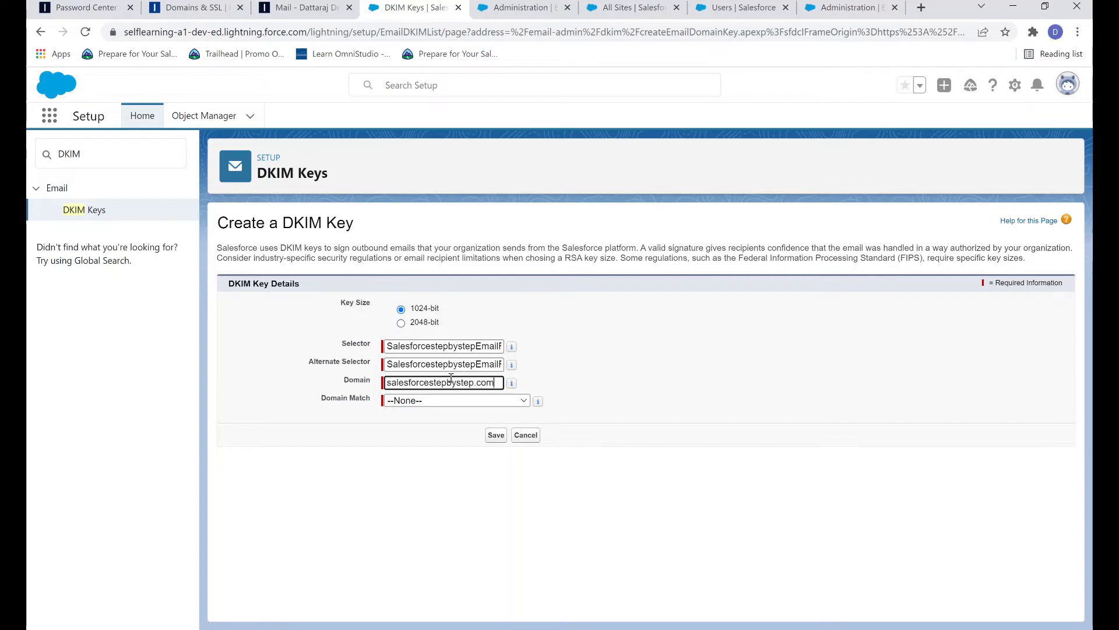
{"action": "left_click", "coordinate": [518, 418]}
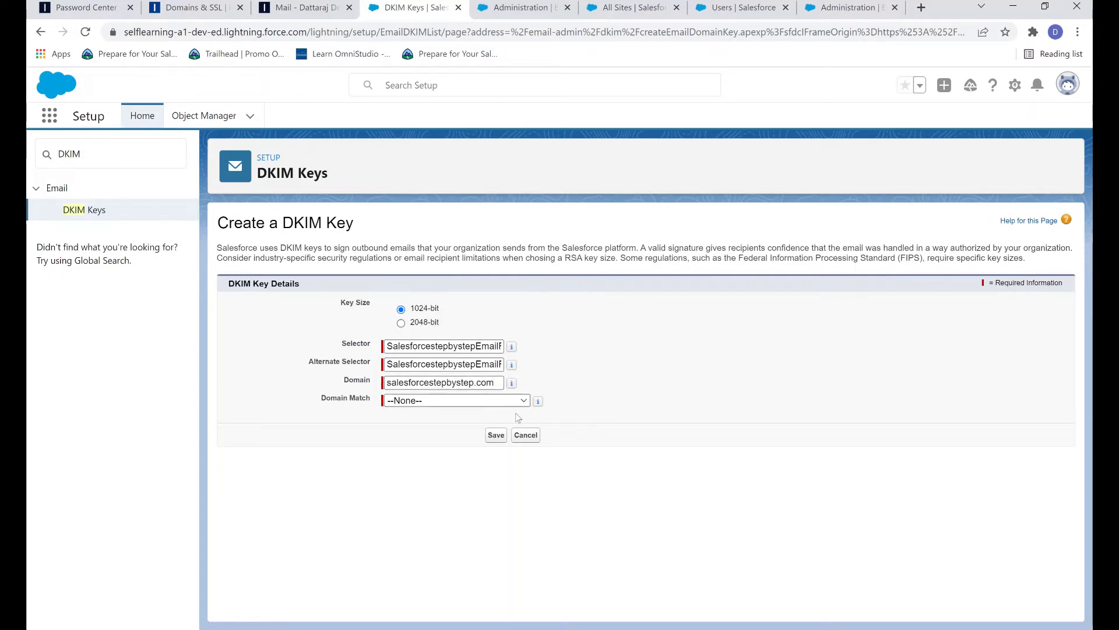
{"action": "left_click", "coordinate": [516, 428]}
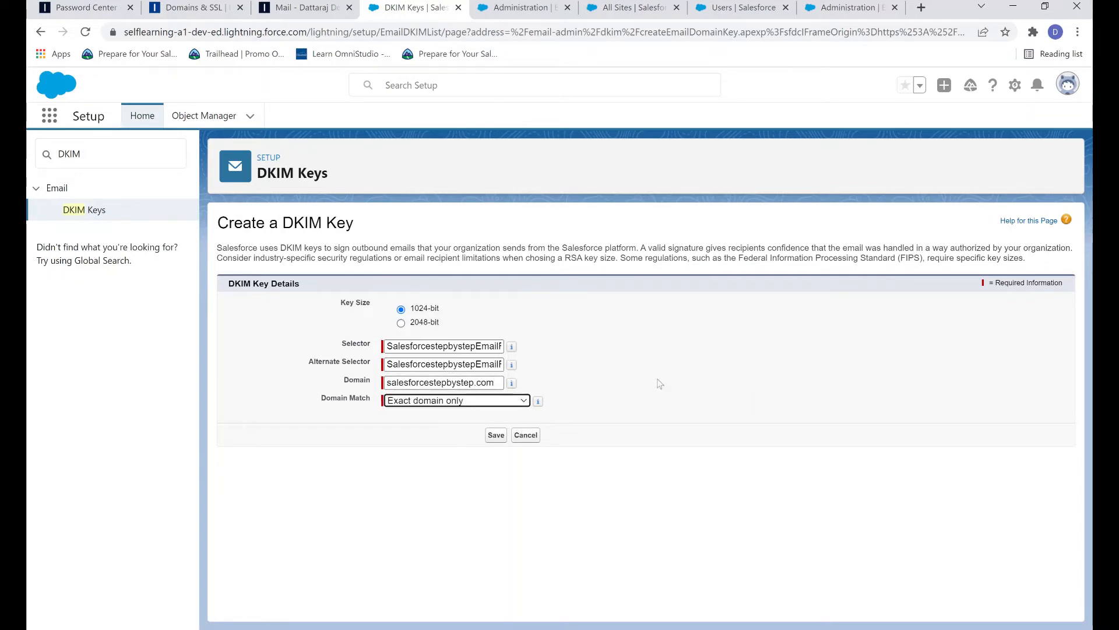
{"action": "left_click", "coordinate": [496, 436]}
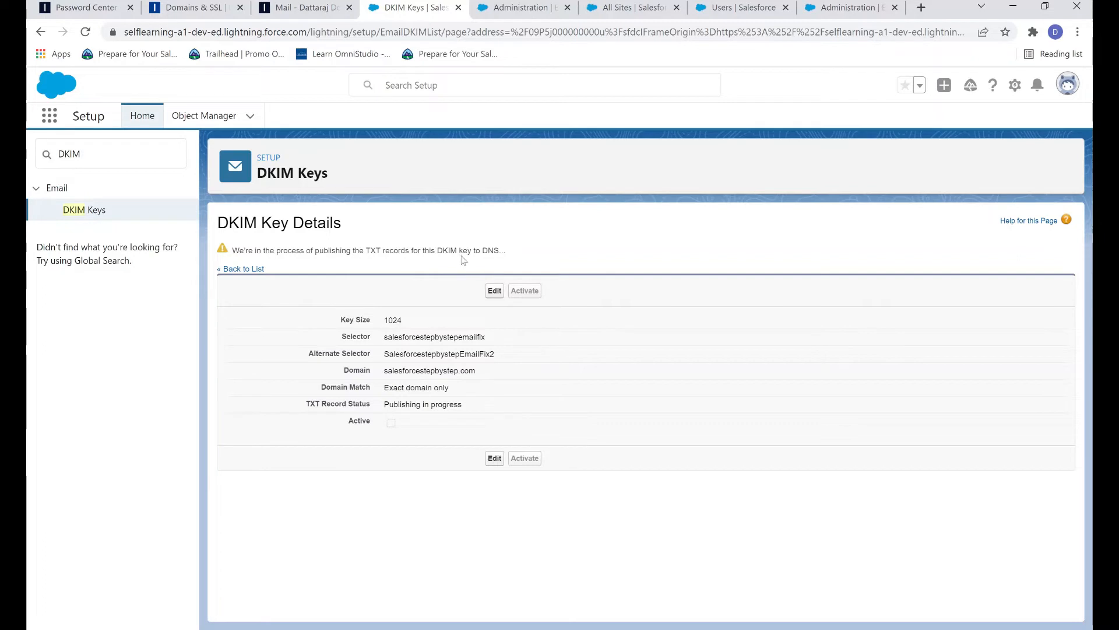
Step: Reload the DKIM key until its TXT records show Published, then select the CNAME and Alternate CNAME records
{"action": "left_click", "coordinate": [85, 32]}
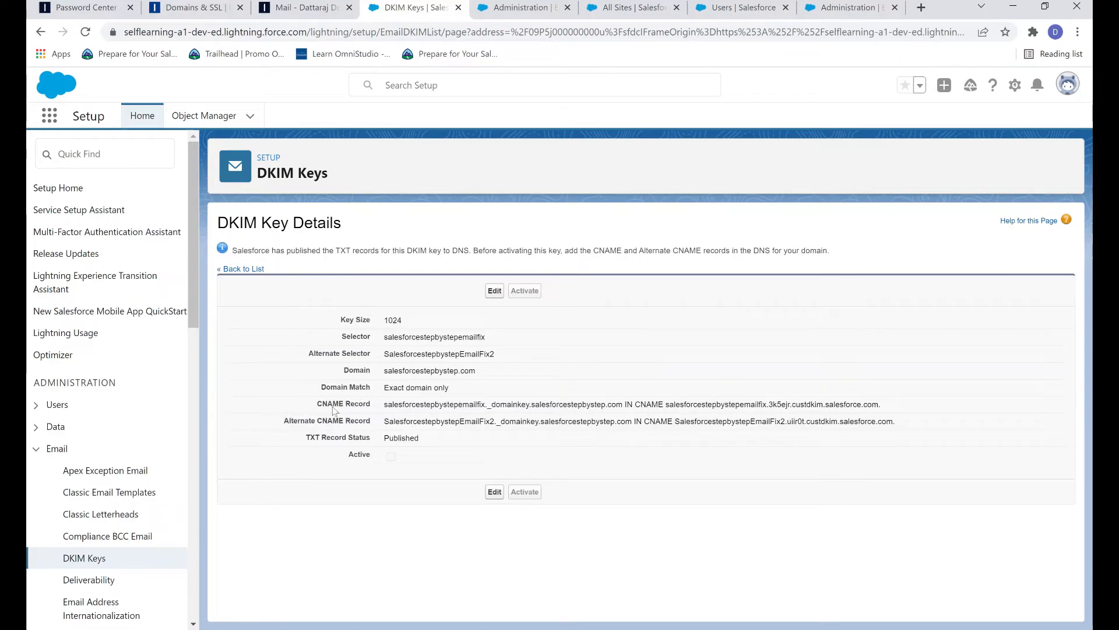
{"action": "left_click_drag", "start_coordinate": [319, 406], "coordinate": [891, 419]}
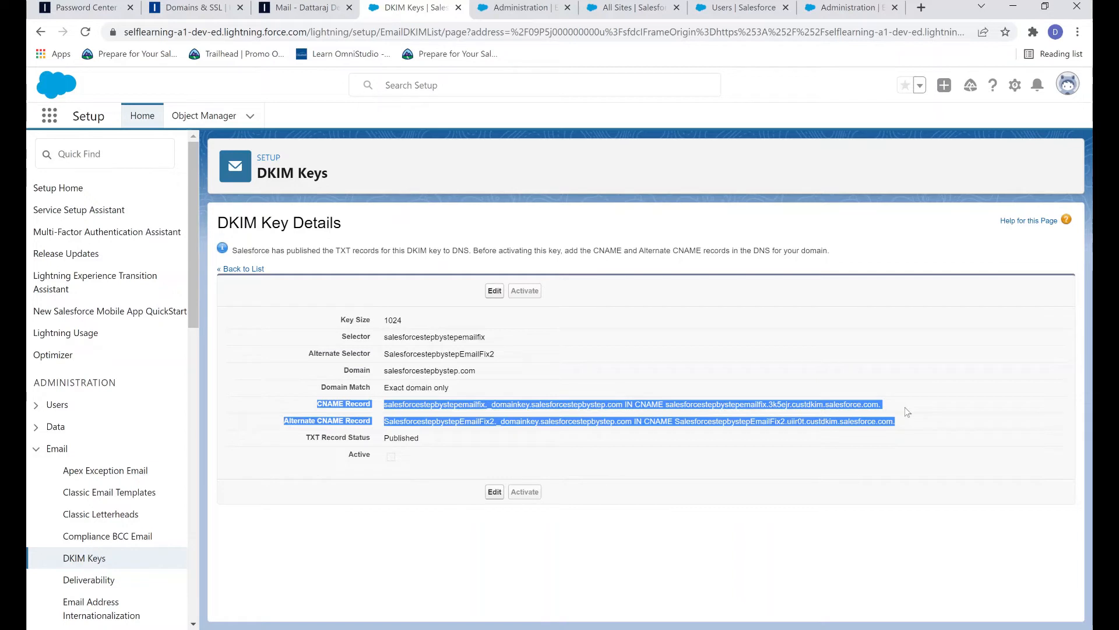
{"action": "double_click", "coordinate": [447, 370]}
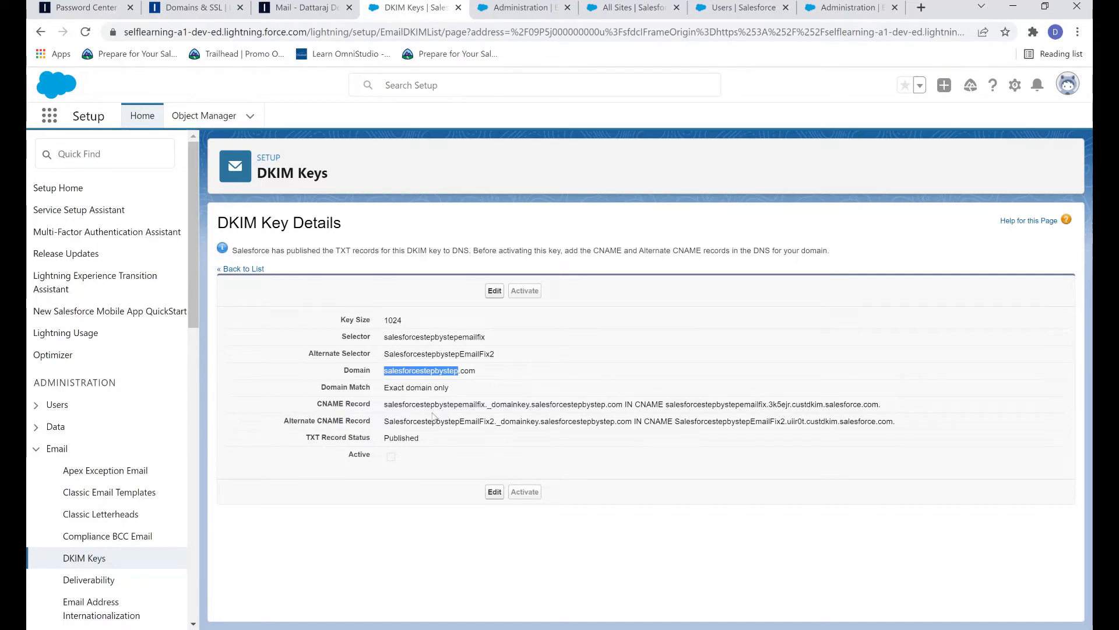
{"action": "left_click", "coordinate": [188, 7]}
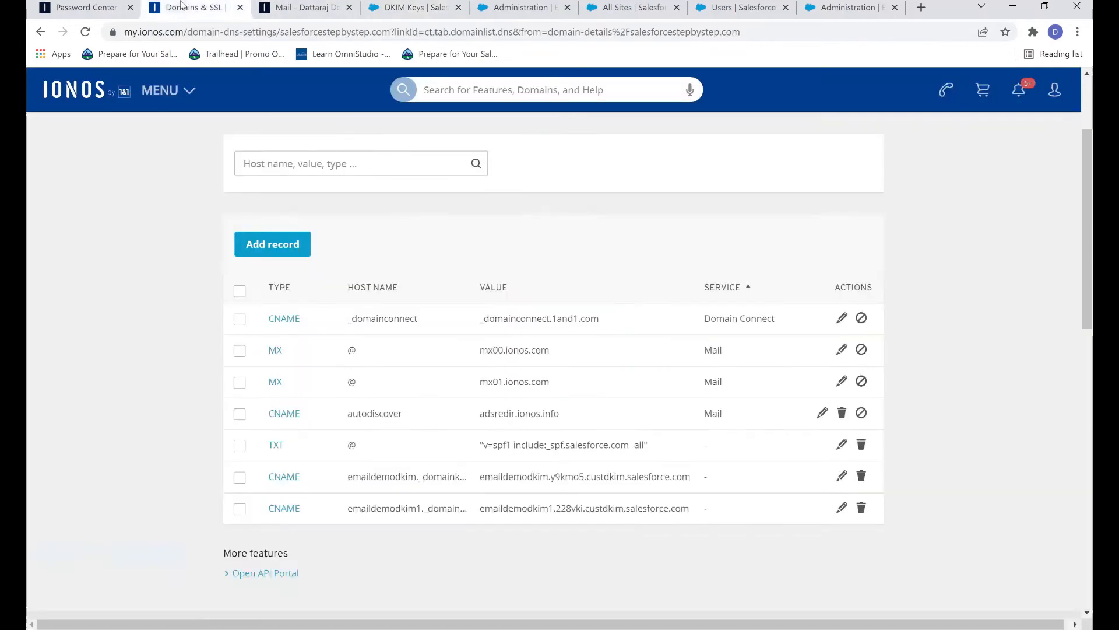
Step: Go to salesforcestepbystep.com's DNS records and add a new record of type CNAME
{"action": "scroll", "coordinate": [369, 256], "scroll_direction": "up", "scroll_amount": 3}
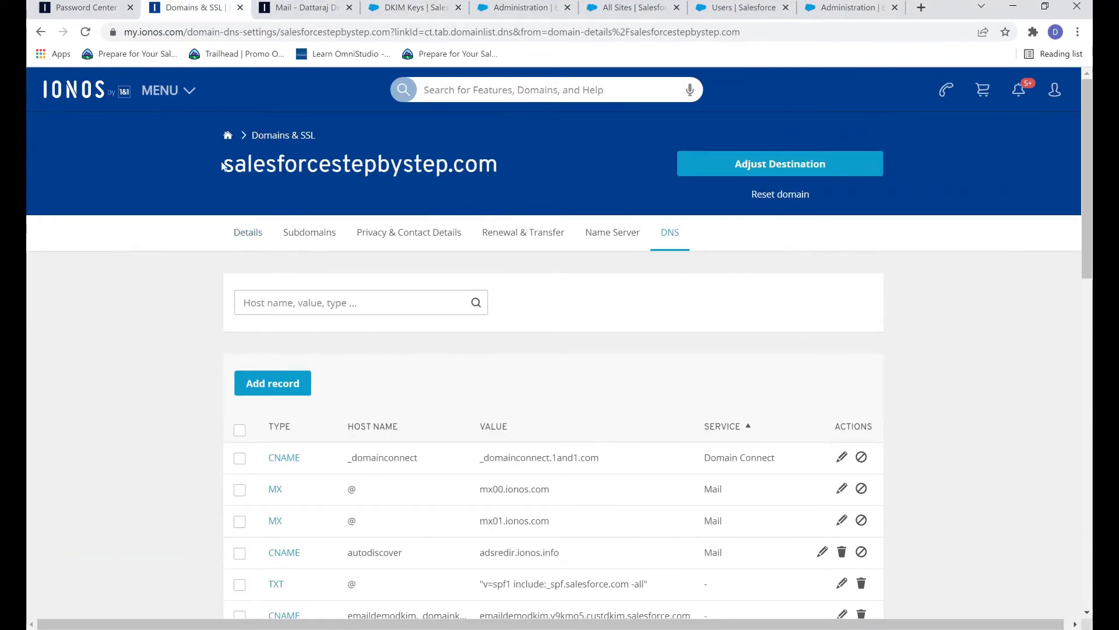
{"action": "left_click_drag", "start_coordinate": [220, 166], "coordinate": [499, 166]}
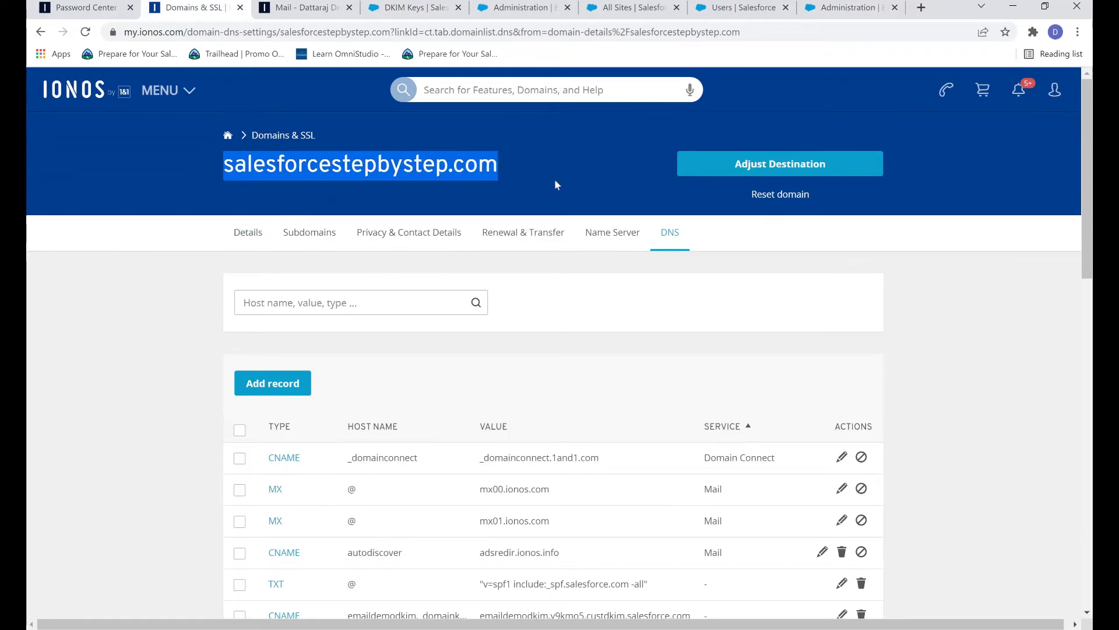
{"action": "left_click", "coordinate": [657, 240]}
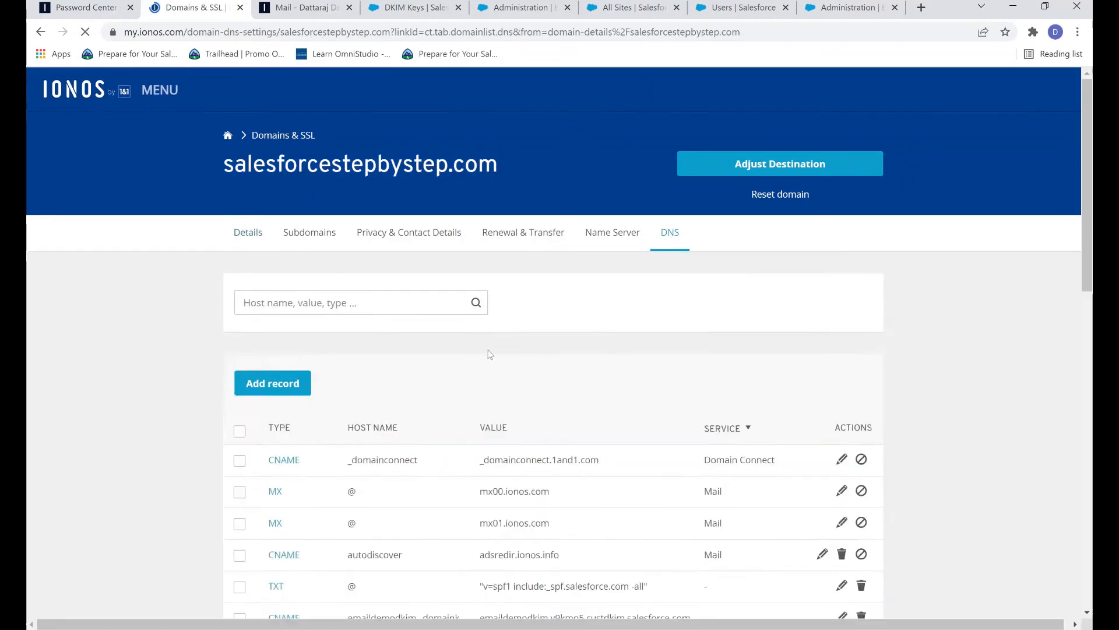
{"action": "scroll", "coordinate": [575, 387], "scroll_direction": "down", "scroll_amount": 4}
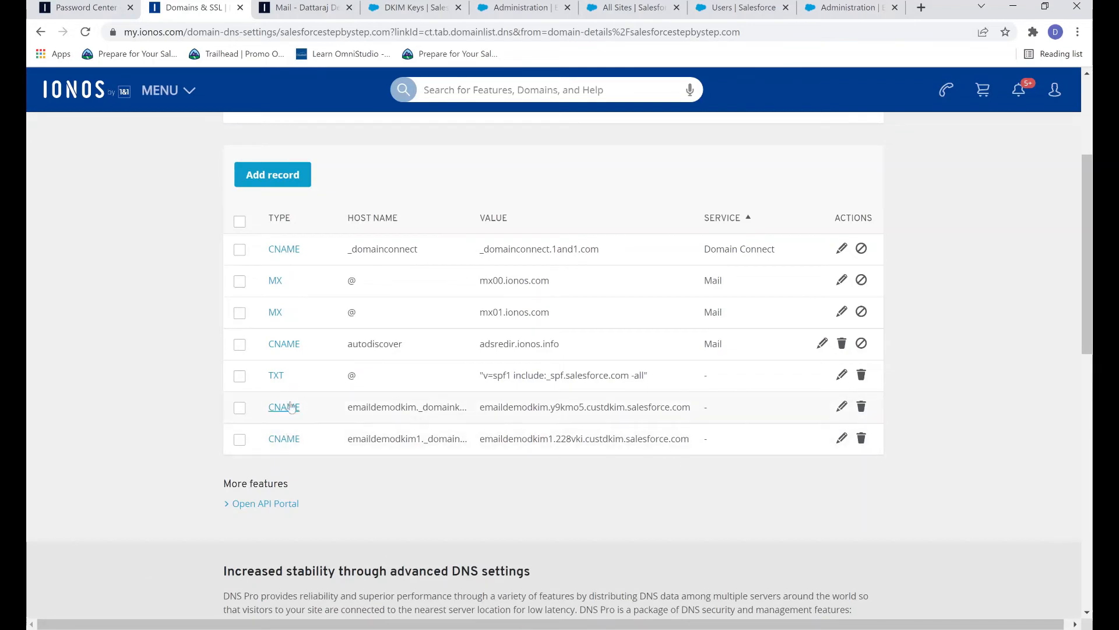
{"action": "left_click", "coordinate": [300, 175]}
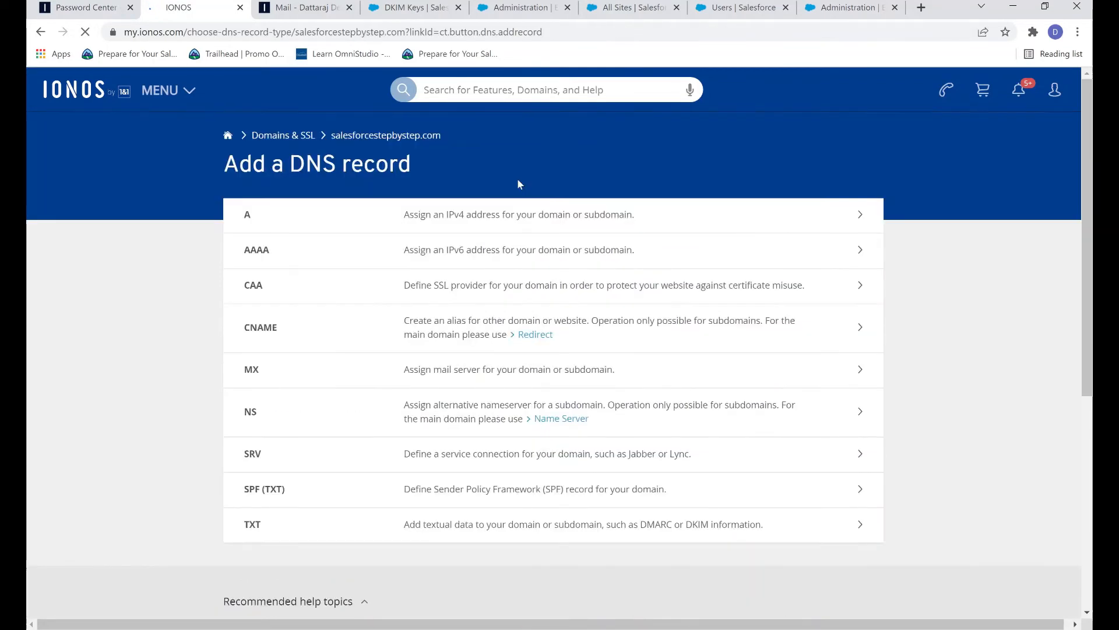
{"action": "left_click", "coordinate": [425, 337]}
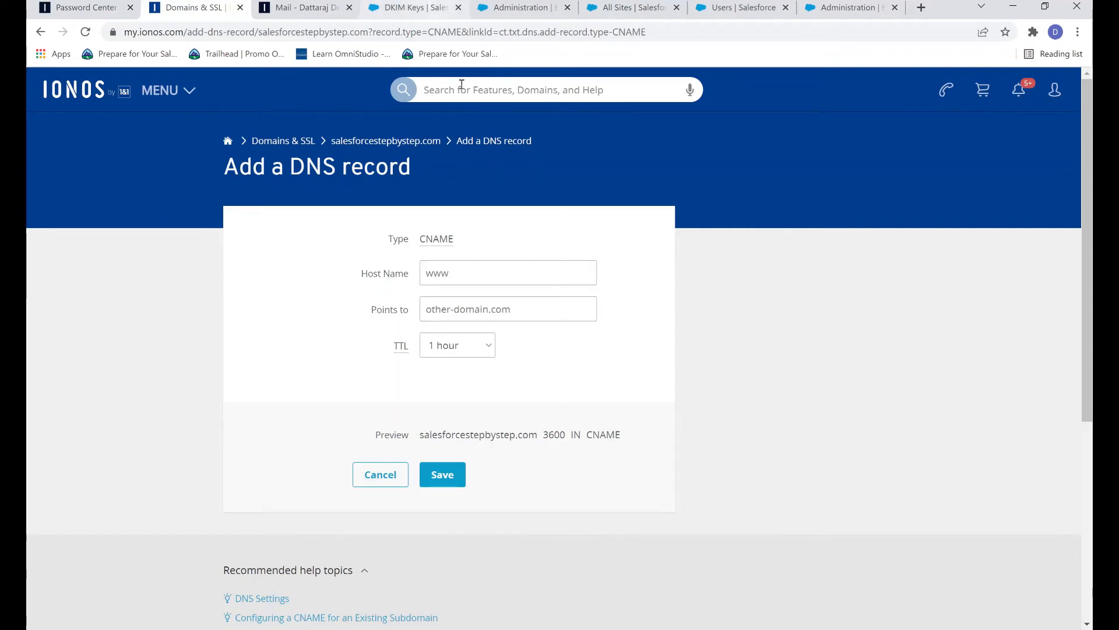
Step: Copy the host salesforcestepbystepemailfix._domainkey from Salesforce into the IONOS Host Name field
{"action": "left_click", "coordinate": [408, 8]}
{"action": "left_click", "coordinate": [551, 378]}
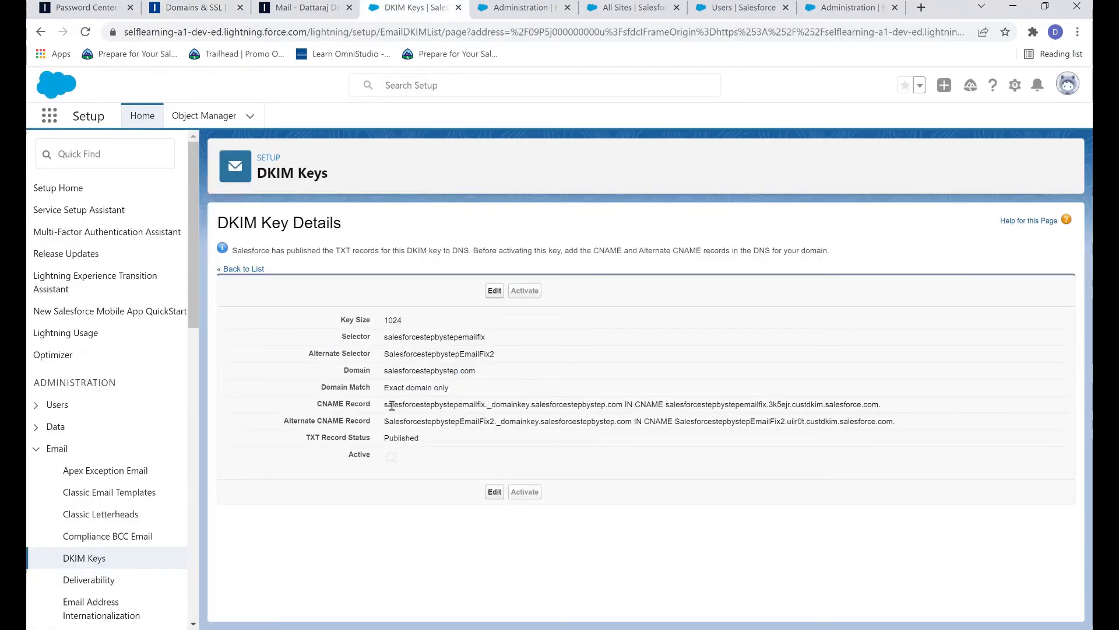
{"action": "left_click", "coordinate": [193, 4]}
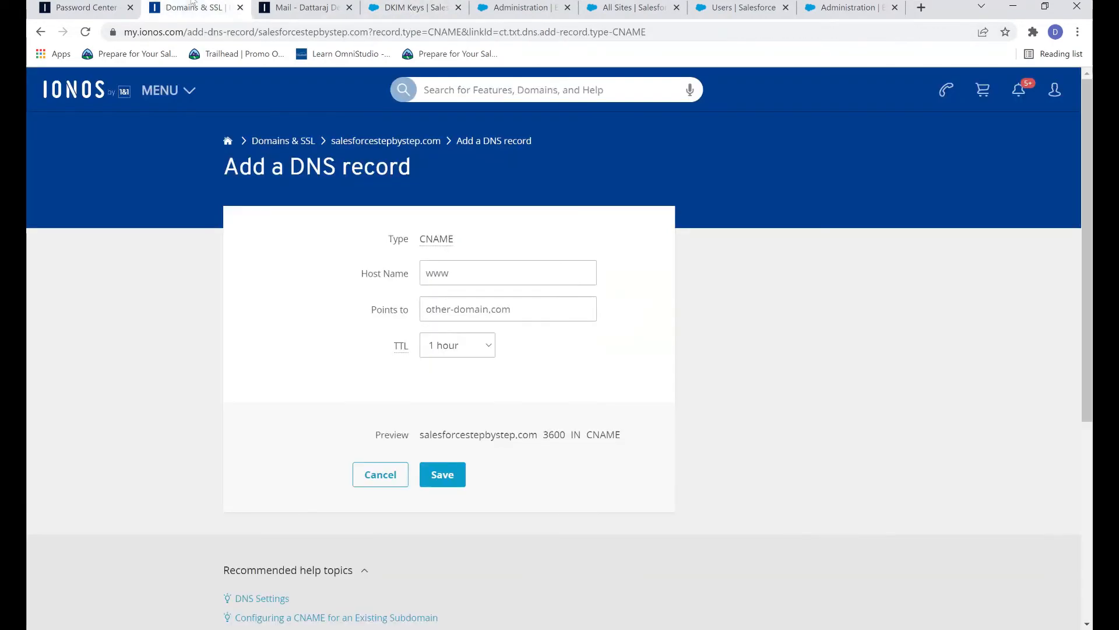
{"action": "left_click", "coordinate": [438, 277]}
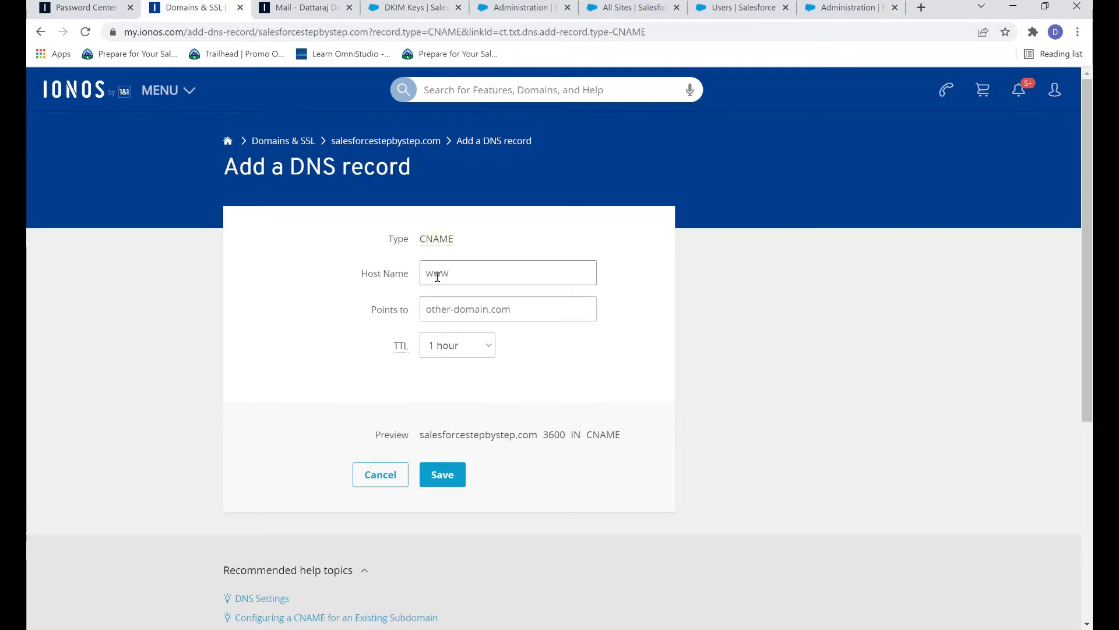
{"action": "left_click", "coordinate": [414, 7]}
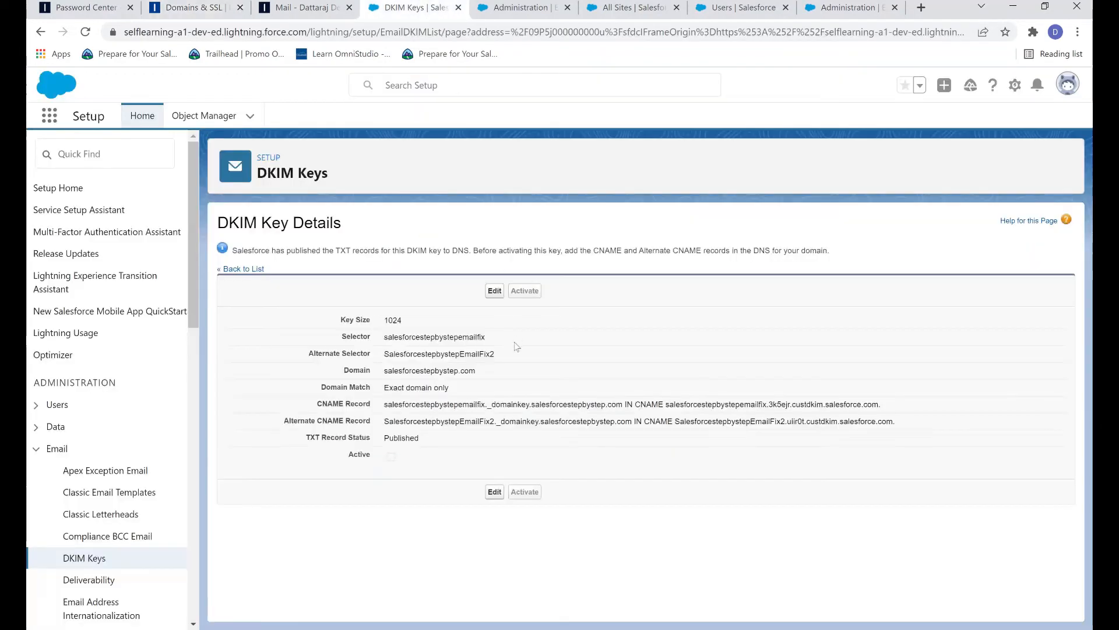
{"action": "left_click_drag", "start_coordinate": [388, 406], "coordinate": [530, 405]}
{"action": "key", "text": "ctrl+c"}
{"action": "left_click", "coordinate": [386, 407]}
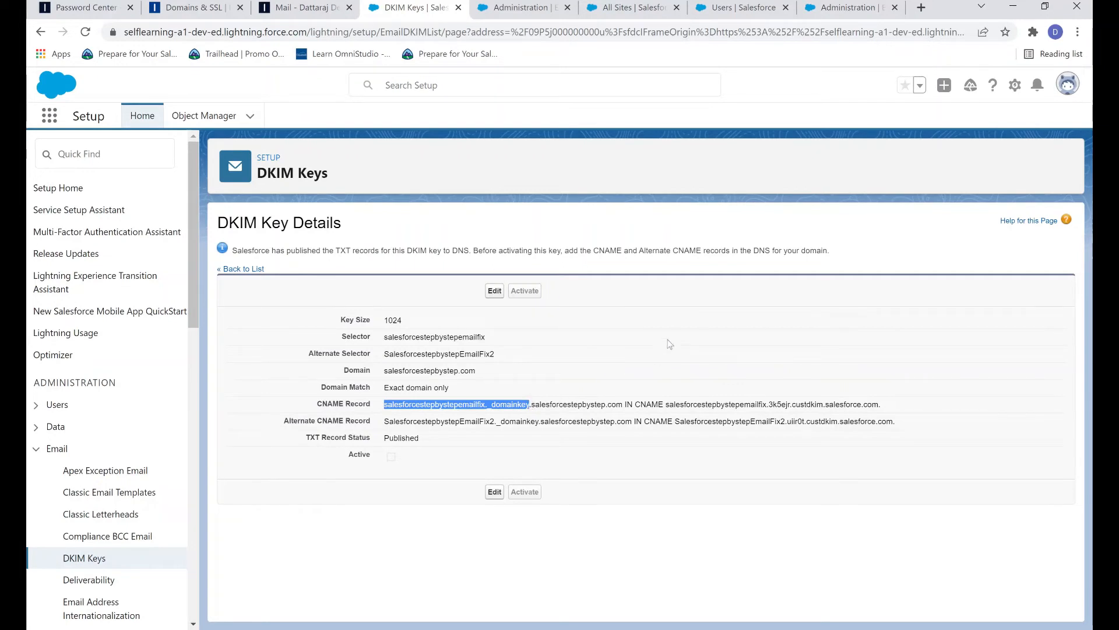
{"action": "left_click", "coordinate": [187, 8]}
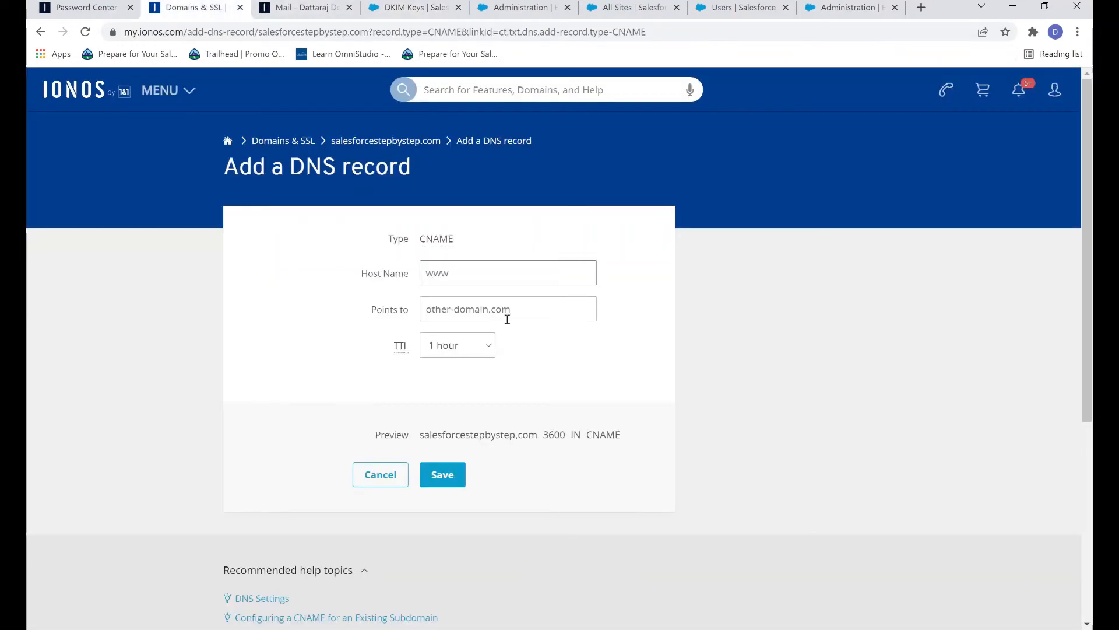
{"action": "key", "text": "ctrl+v"}
{"action": "key", "text": "Tab"}
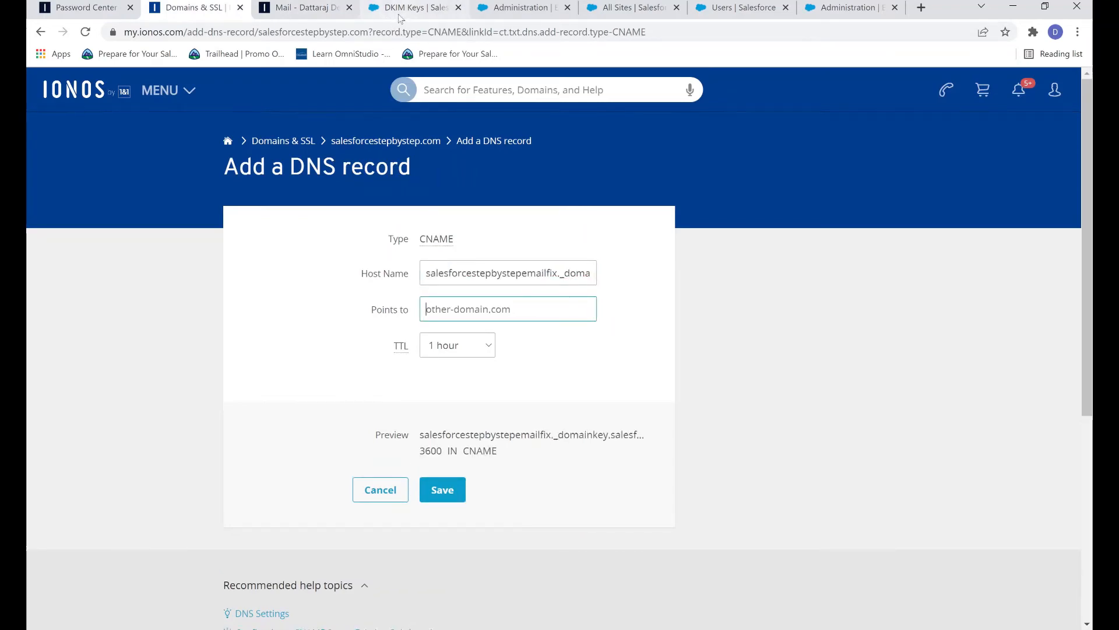
Step: Point it to salesforcestepbystepemailfix.3k5ejr.custdkim.salesforce.com and save the CNAME record
{"action": "left_click", "coordinate": [307, 4]}
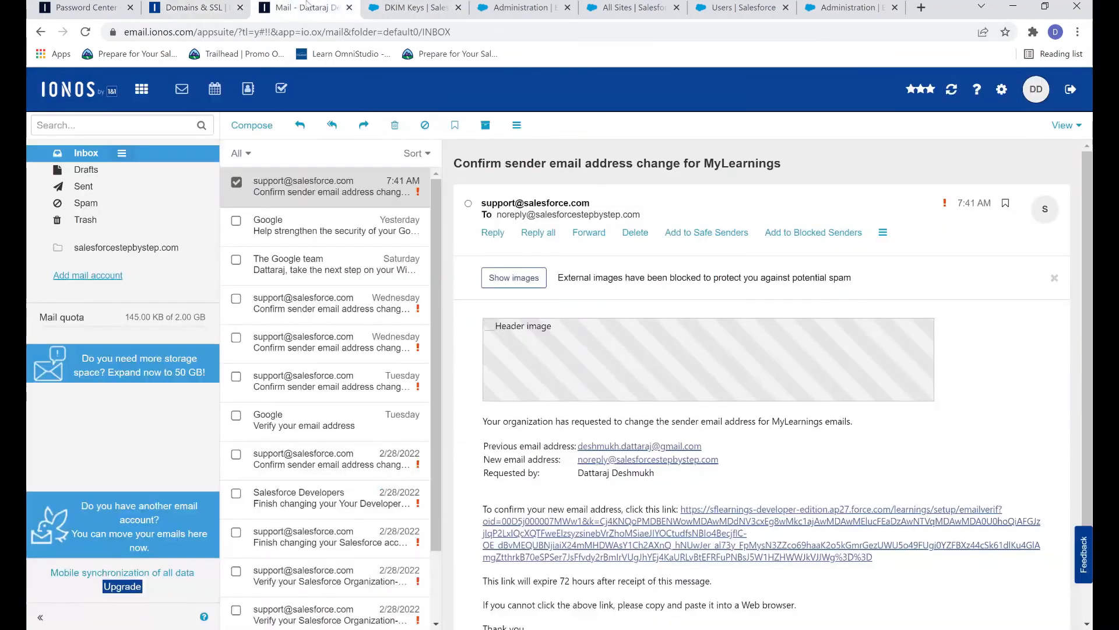
{"action": "left_click", "coordinate": [411, 7]}
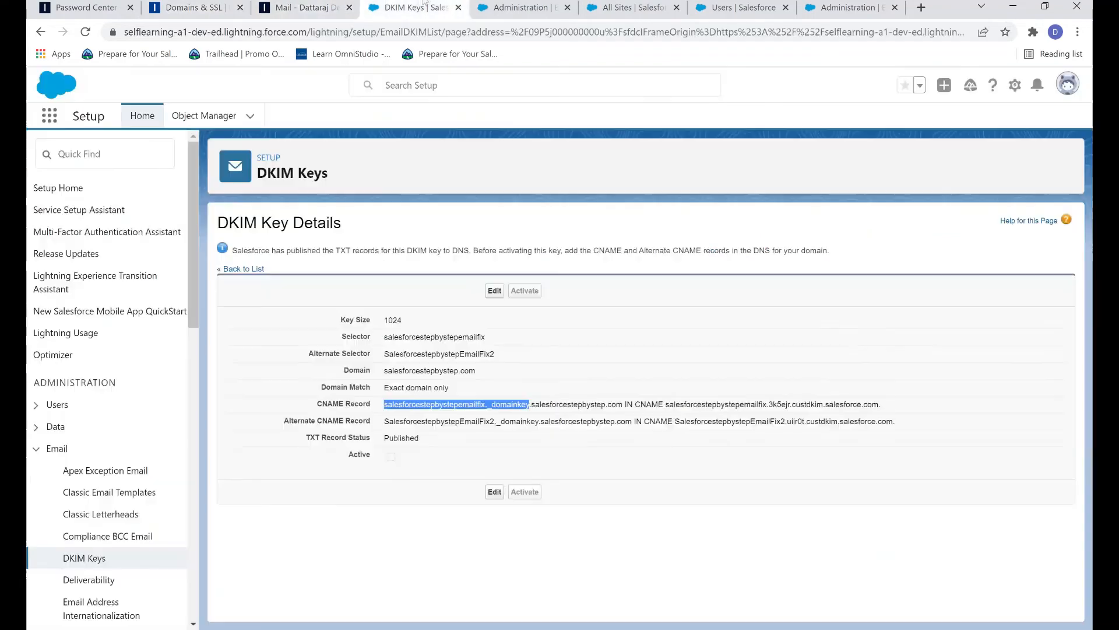
{"action": "left_click", "coordinate": [665, 377]}
{"action": "left_click_drag", "start_coordinate": [667, 405], "coordinate": [878, 402]}
{"action": "key", "text": "ctrl+c"}
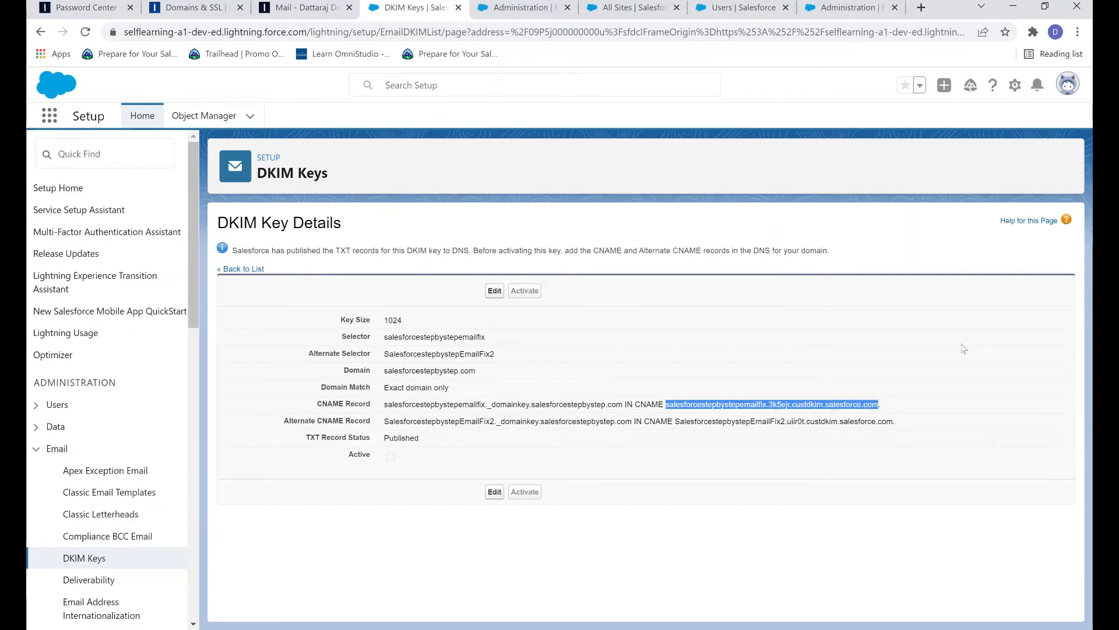
{"action": "left_click", "coordinate": [193, 7]}
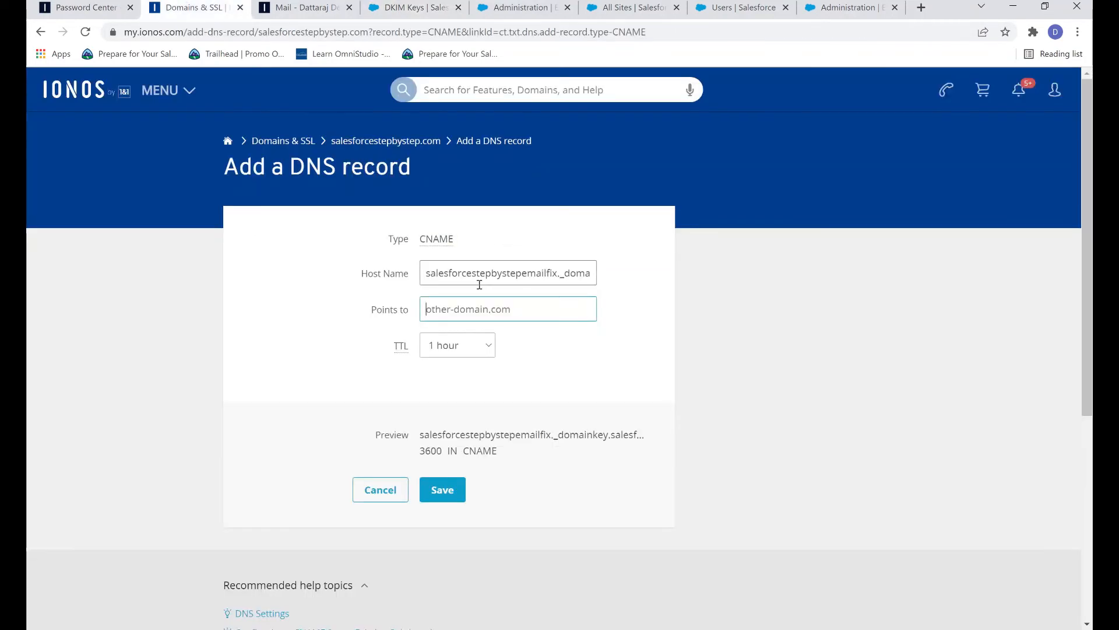
{"action": "key", "text": "ctrl+v"}
{"action": "left_click", "coordinate": [571, 364]}
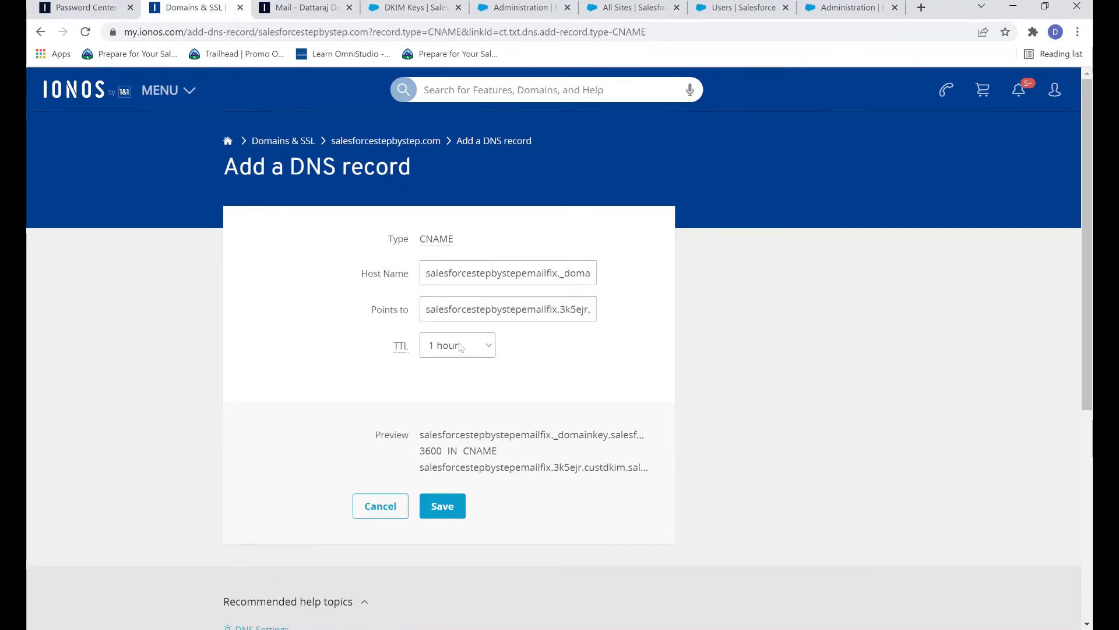
{"action": "left_click", "coordinate": [442, 507]}
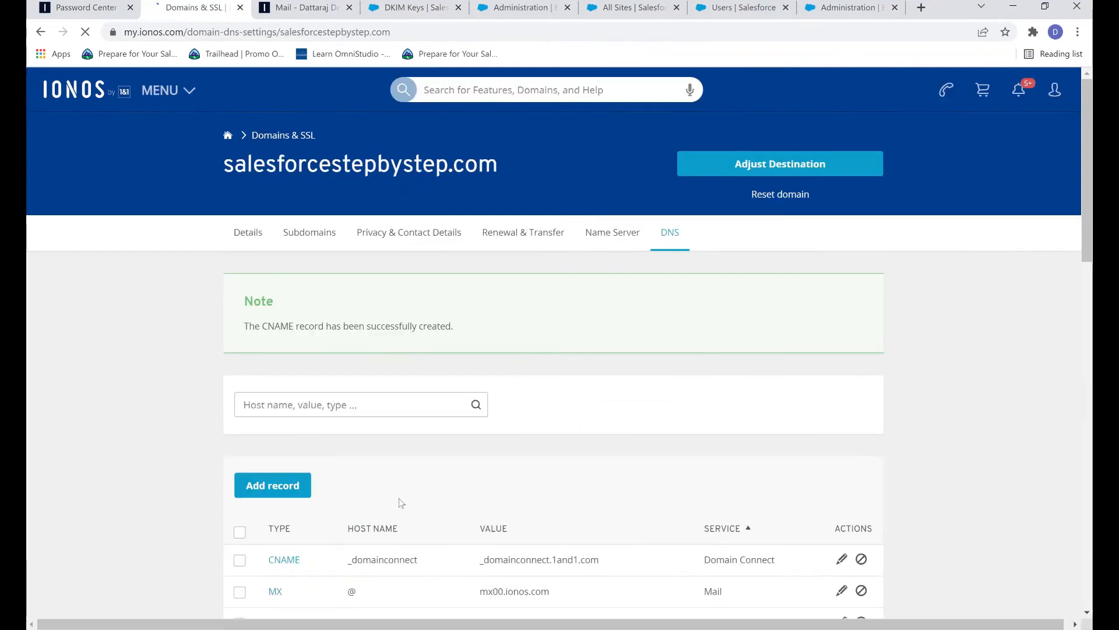
Step: Start a second CNAME record with host name SalesforcestepbystepEmailFix2._domainkey
{"action": "left_click", "coordinate": [280, 350]}
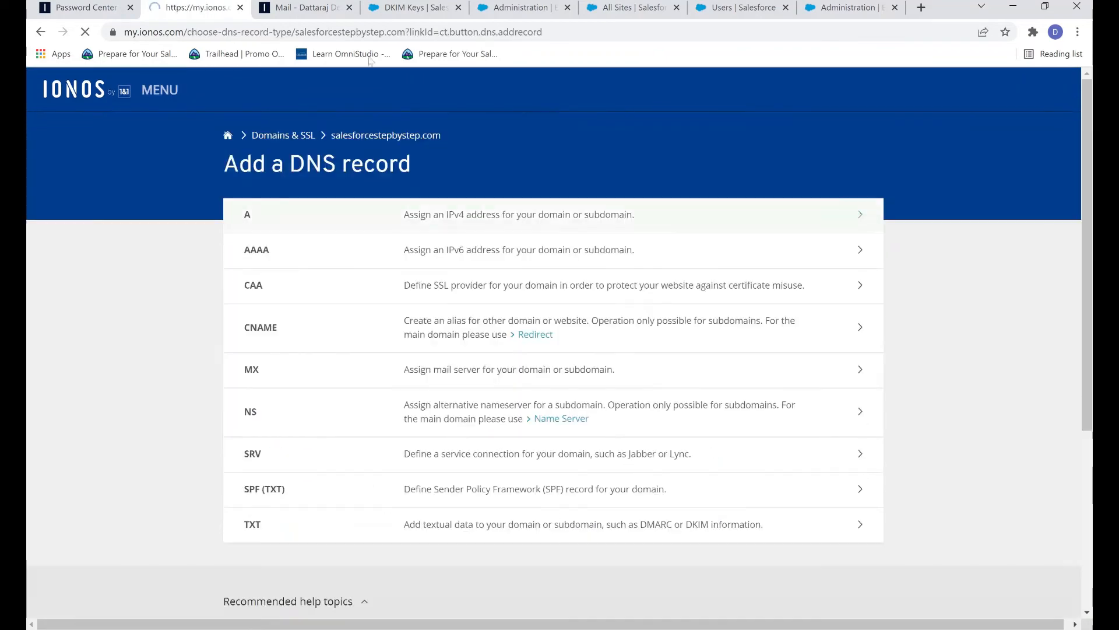
{"action": "left_click", "coordinate": [423, 344]}
{"action": "left_click", "coordinate": [408, 4]}
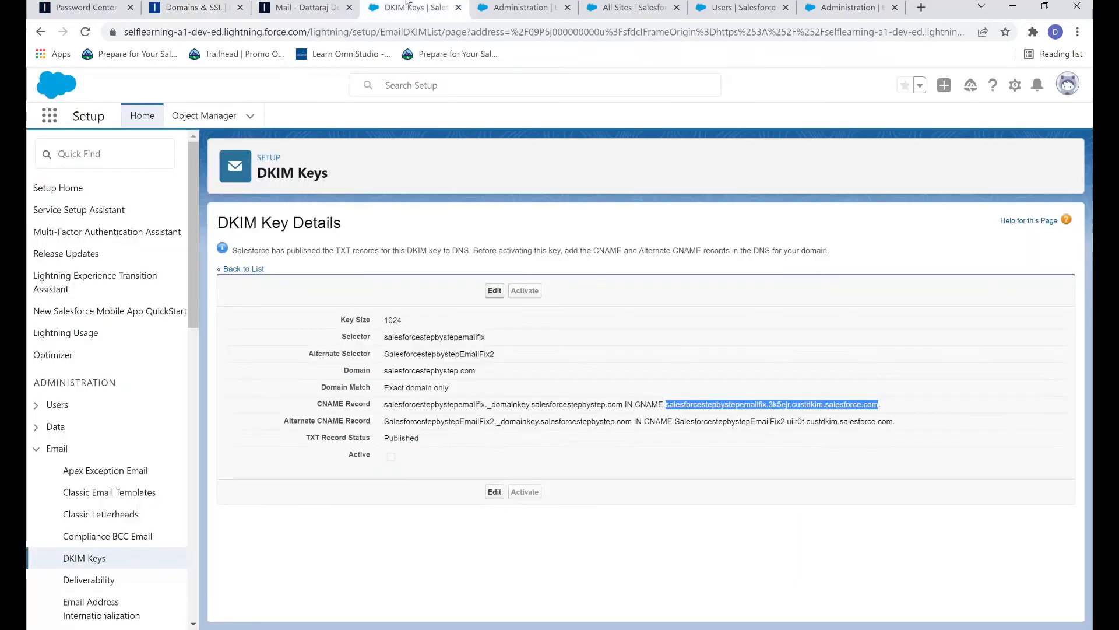
{"action": "left_click_drag", "start_coordinate": [385, 423], "coordinate": [538, 424]}
{"action": "key", "text": "ctrl+c"}
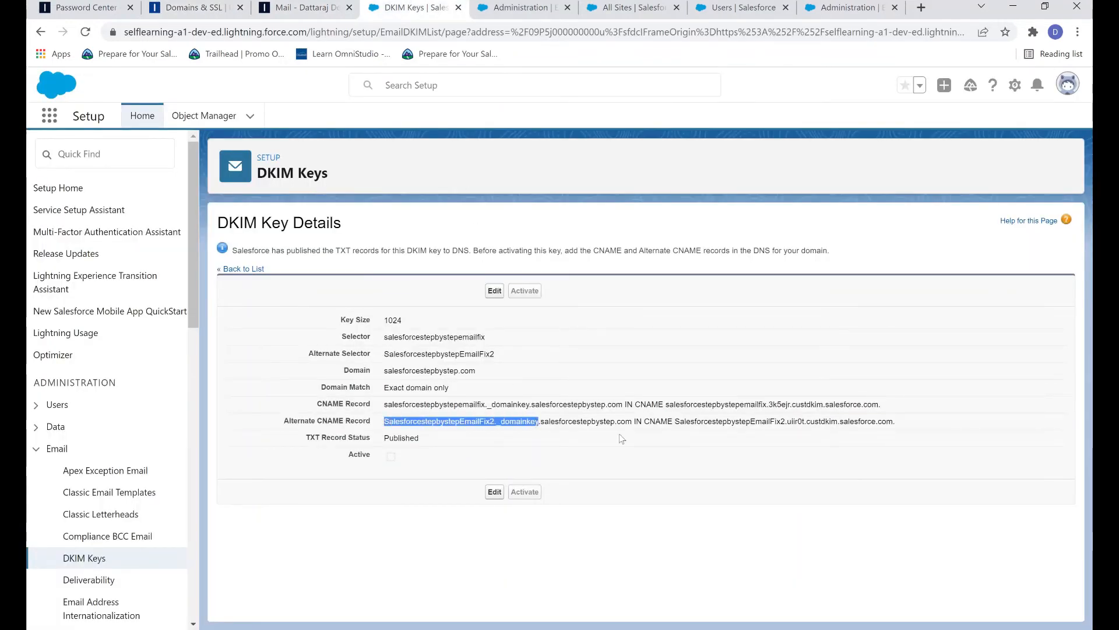
{"action": "left_click", "coordinate": [186, 7]}
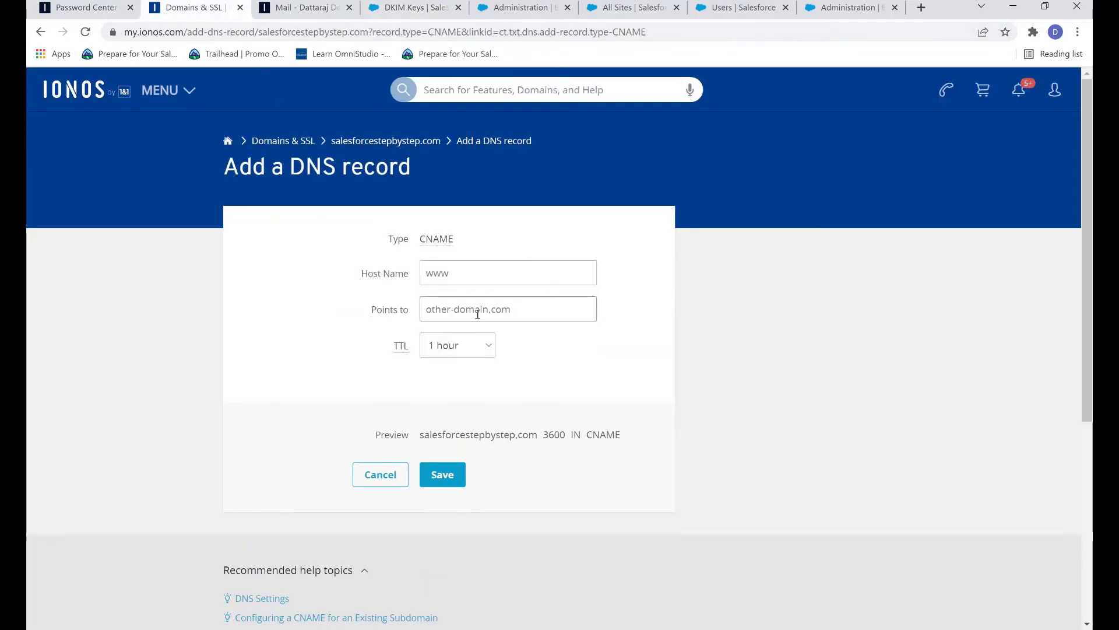
{"action": "left_click", "coordinate": [478, 278]}
{"action": "key", "text": "ctrl+v"}
Step: Point it to SalesforcestepbystepEmailFix2.uiir0t.custdkim.salesforce.com and save the alternate record
{"action": "left_click", "coordinate": [551, 307]}
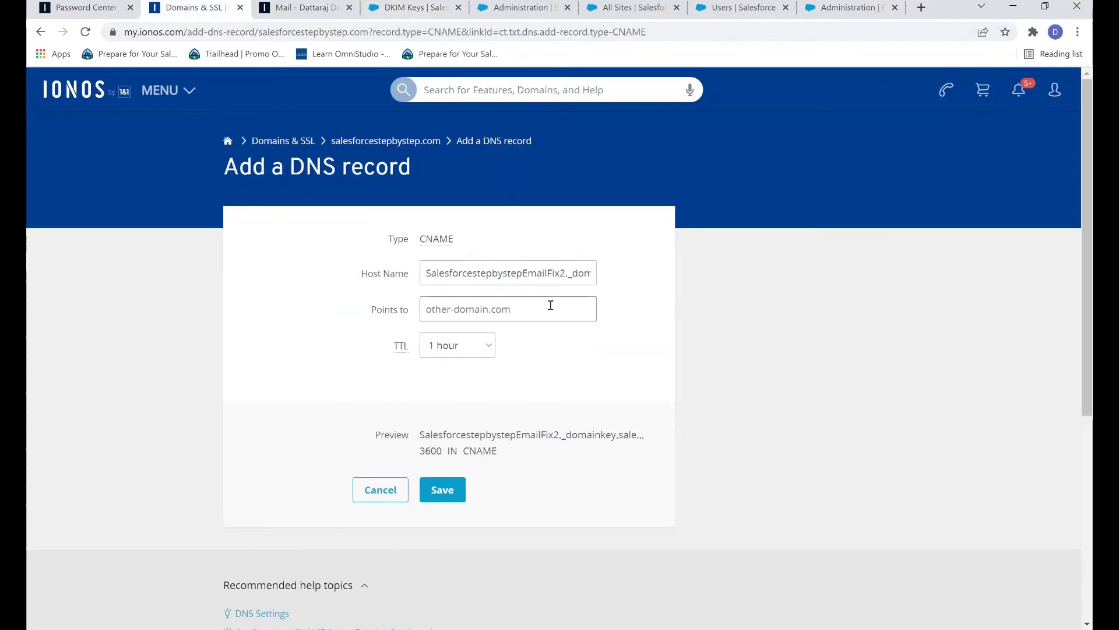
{"action": "left_click", "coordinate": [415, 7]}
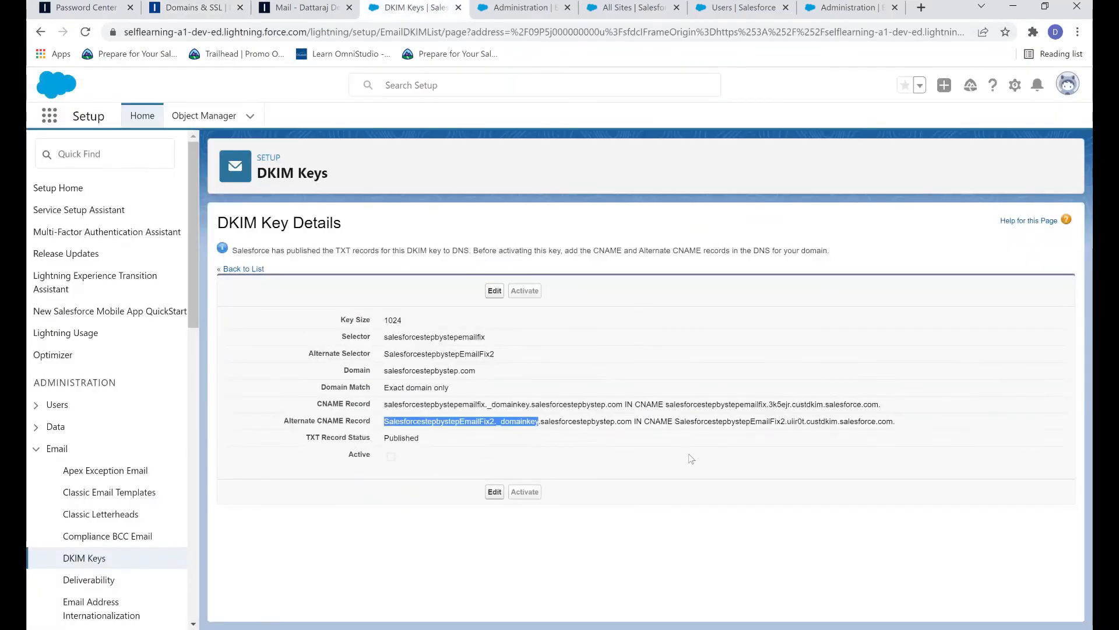
{"action": "left_click_drag", "start_coordinate": [674, 422], "coordinate": [893, 430]}
{"action": "key", "text": "ctrl+c"}
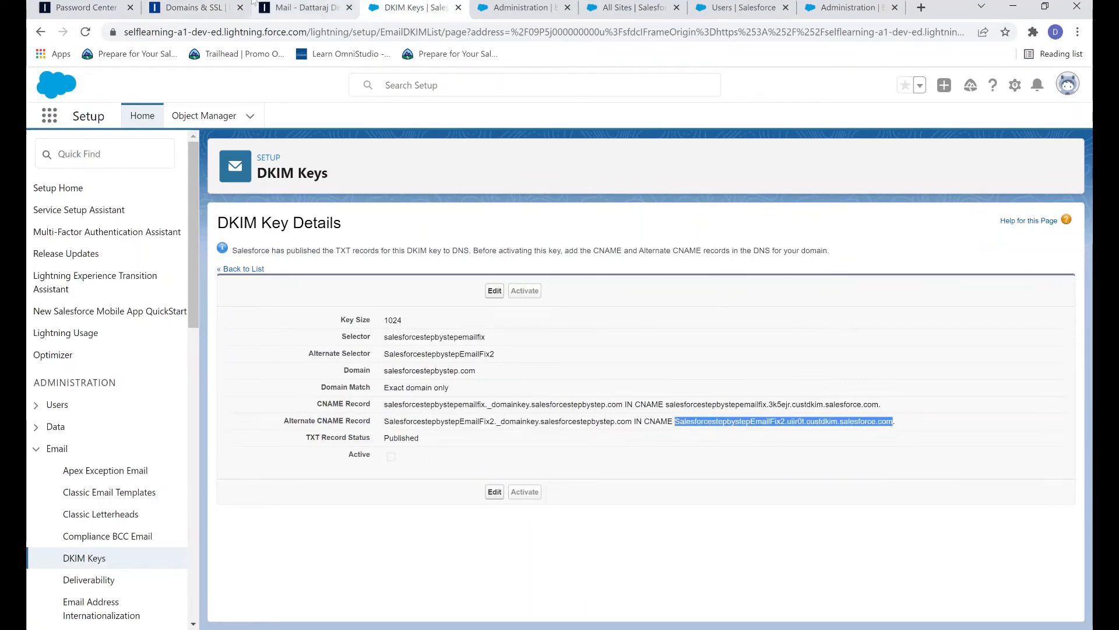
{"action": "left_click", "coordinate": [224, 7]}
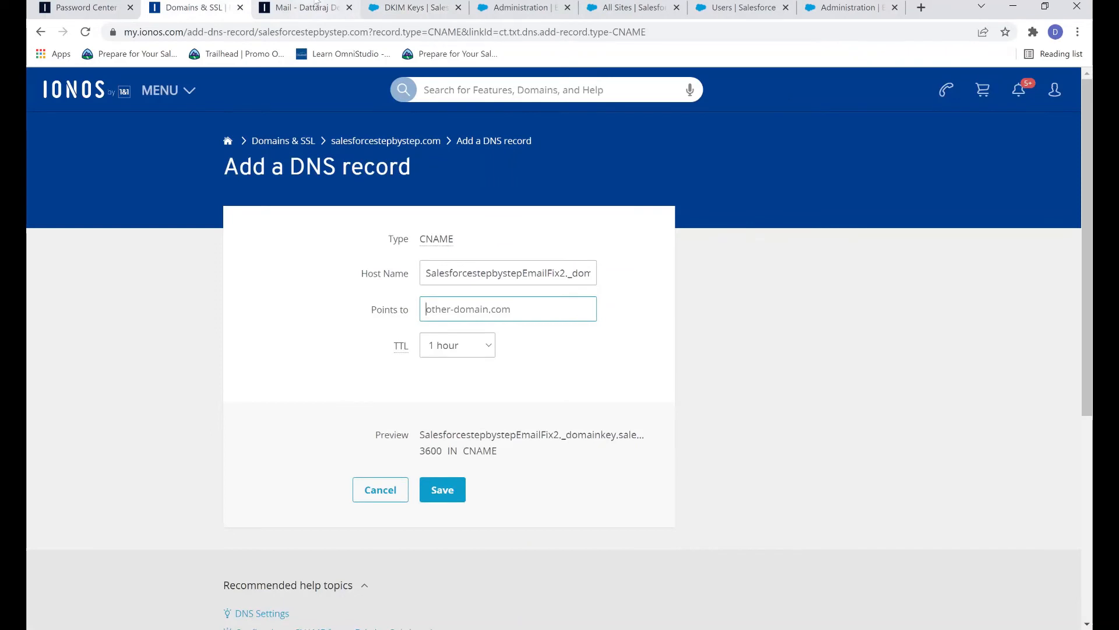
{"action": "key", "text": "ctrl+v"}
{"action": "left_click", "coordinate": [638, 358]}
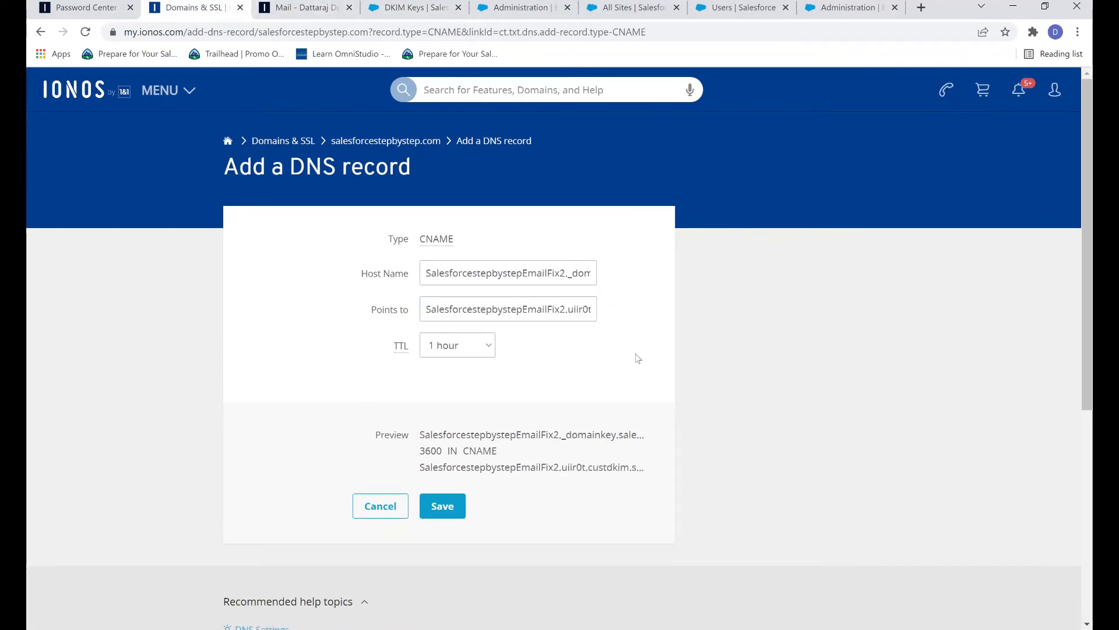
{"action": "left_click", "coordinate": [443, 515]}
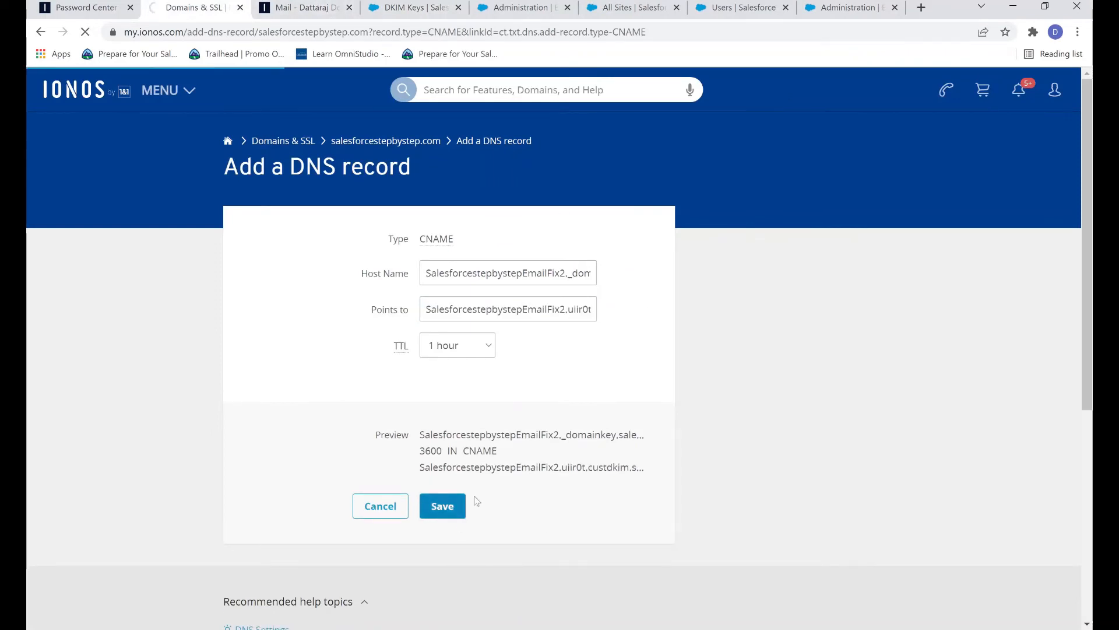
{"action": "scroll", "coordinate": [530, 482], "scroll_direction": "down", "scroll_amount": 5}
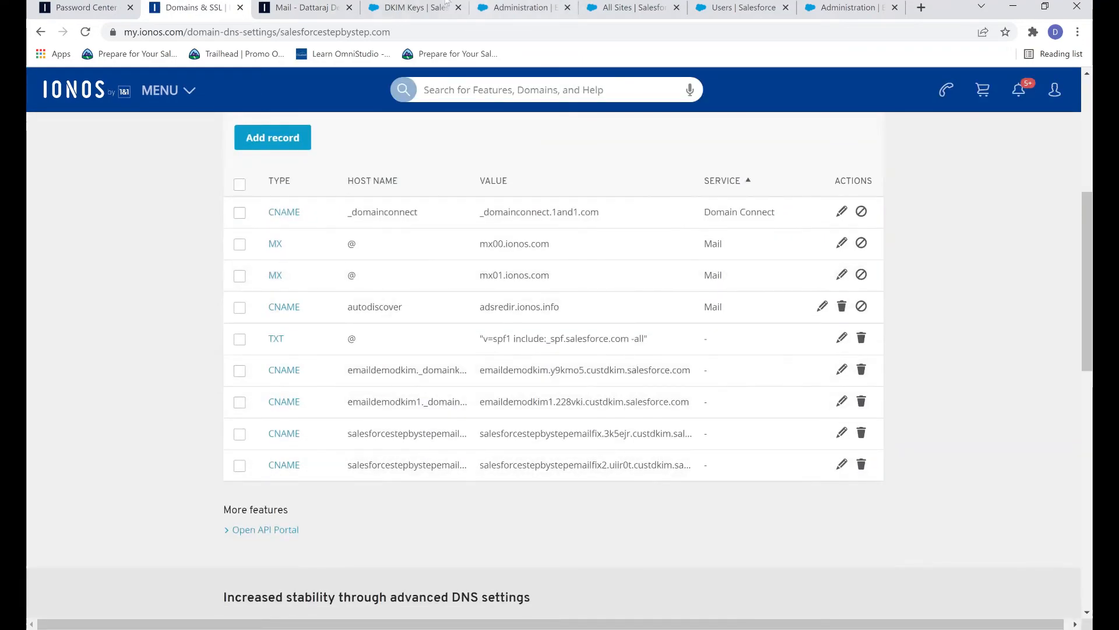
{"action": "left_click", "coordinate": [414, 5]}
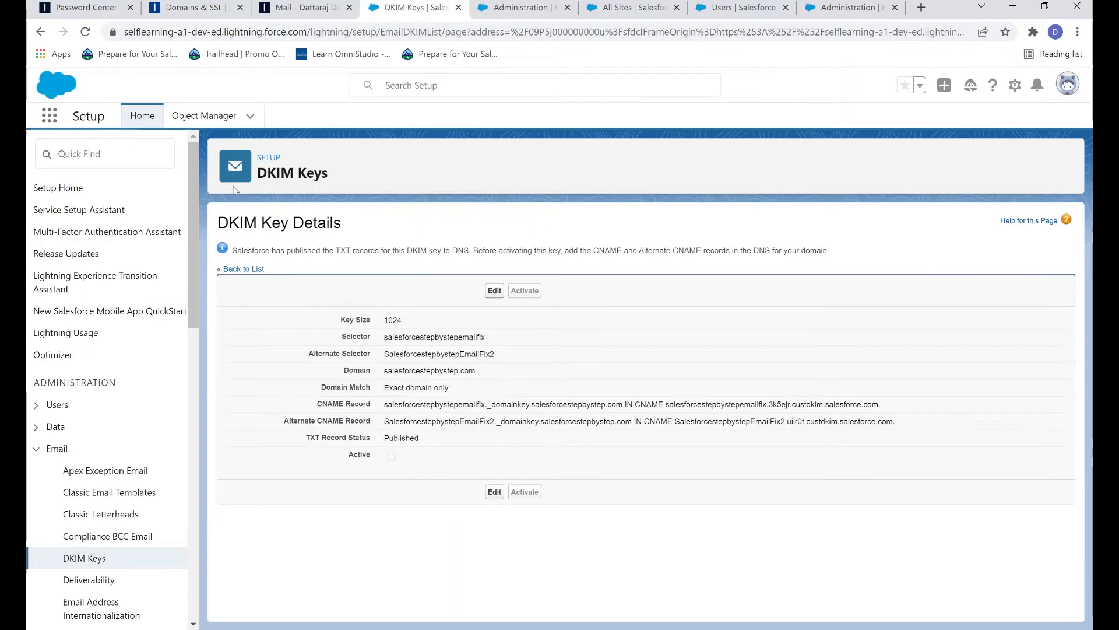
Step: Reload the DKIM Key Details page so it reports TXT and CNAME records published
{"action": "left_click", "coordinate": [85, 32]}
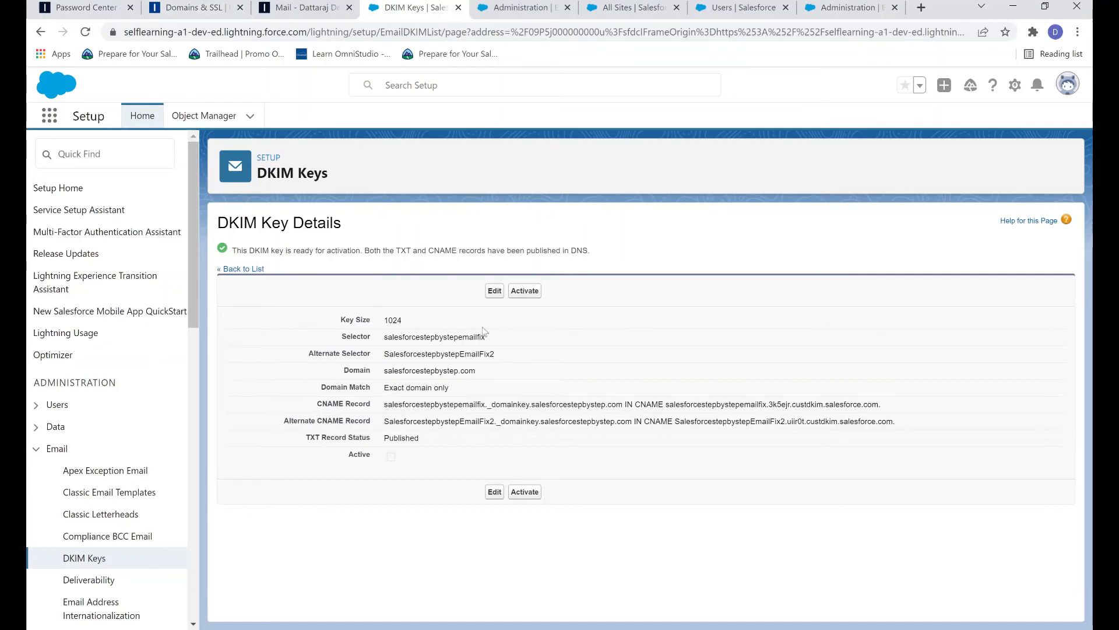
Step: Activate the DKIM key and confirm the activation warning
{"action": "left_click", "coordinate": [528, 295]}
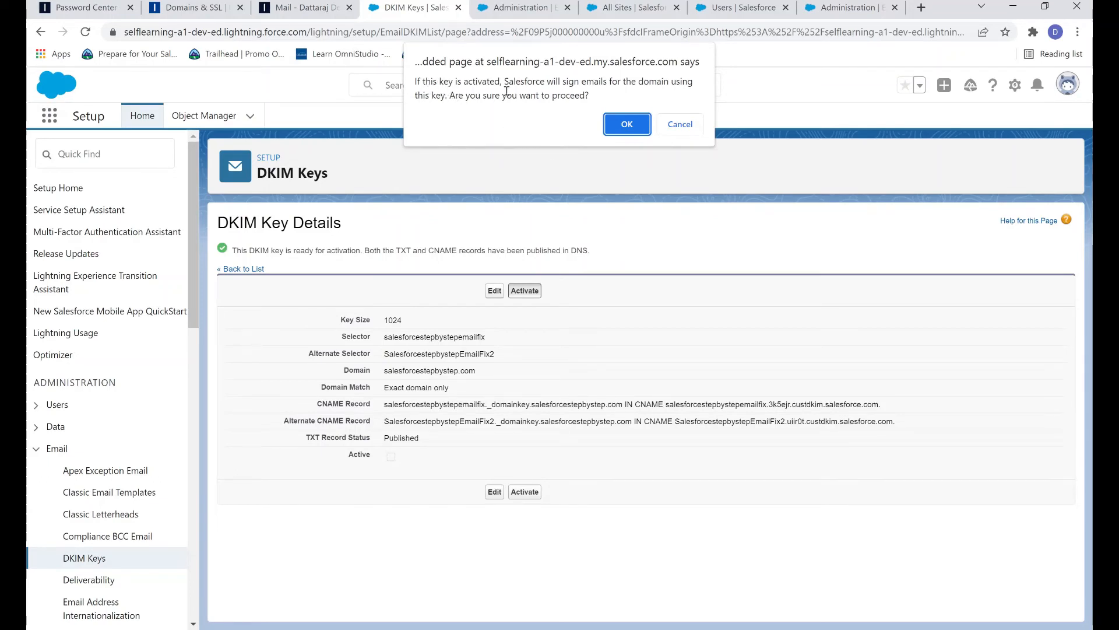
{"action": "left_click_drag", "start_coordinate": [504, 81], "coordinate": [631, 93]}
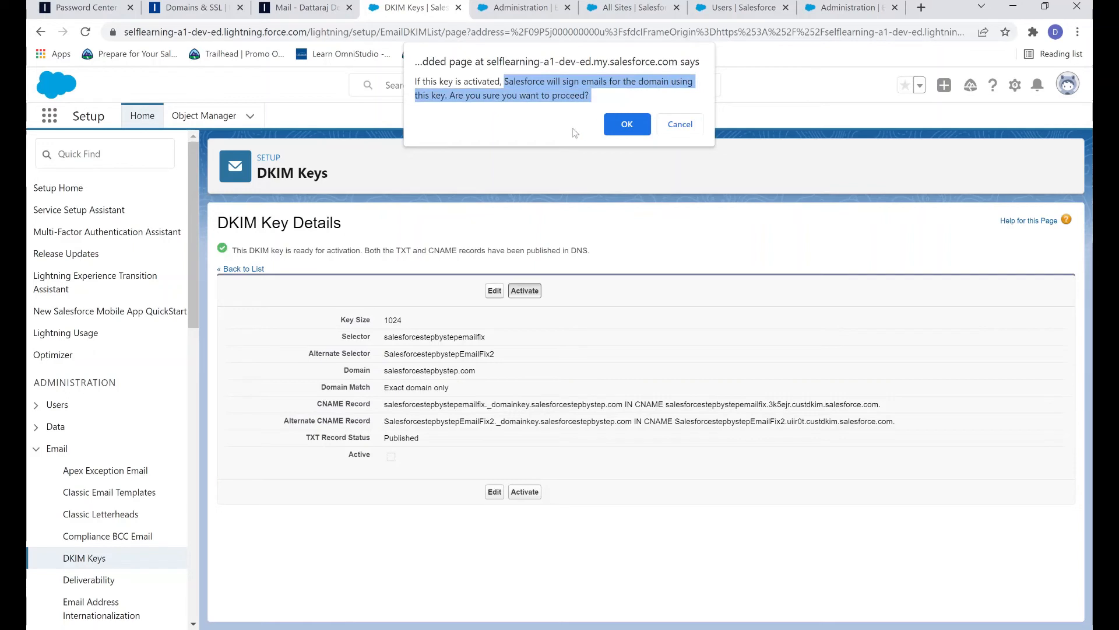
{"action": "left_click", "coordinate": [567, 97]}
{"action": "left_click", "coordinate": [626, 124]}
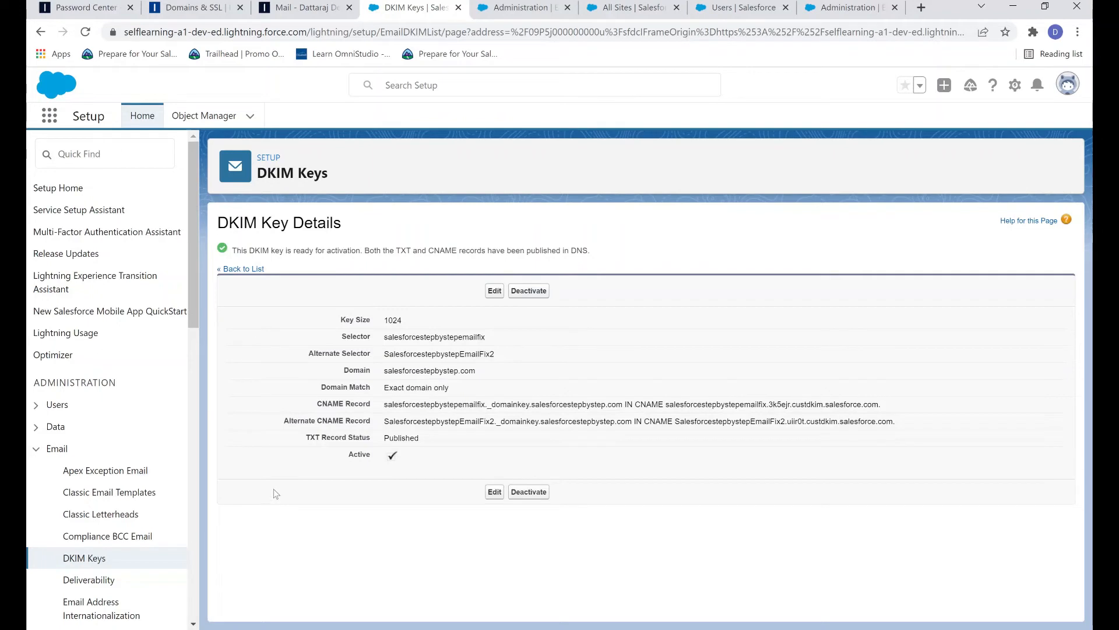
Step: Reopen the salesforcestepbystepemailfix key from the DKIM list, activate it again and confirm
{"action": "left_click", "coordinate": [77, 559]}
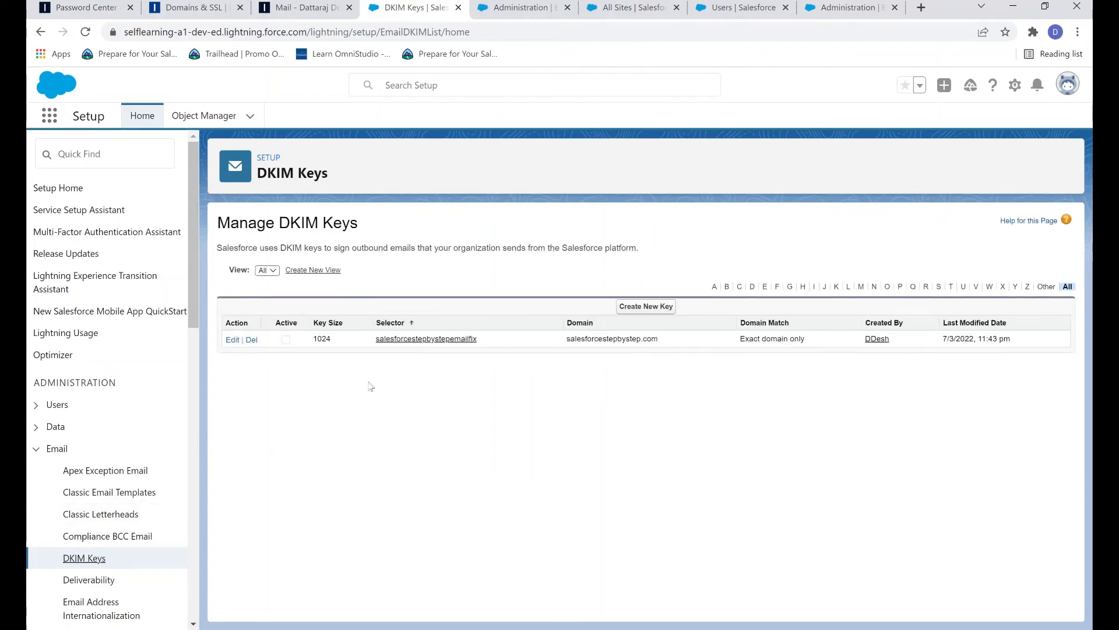
{"action": "left_click", "coordinate": [437, 339]}
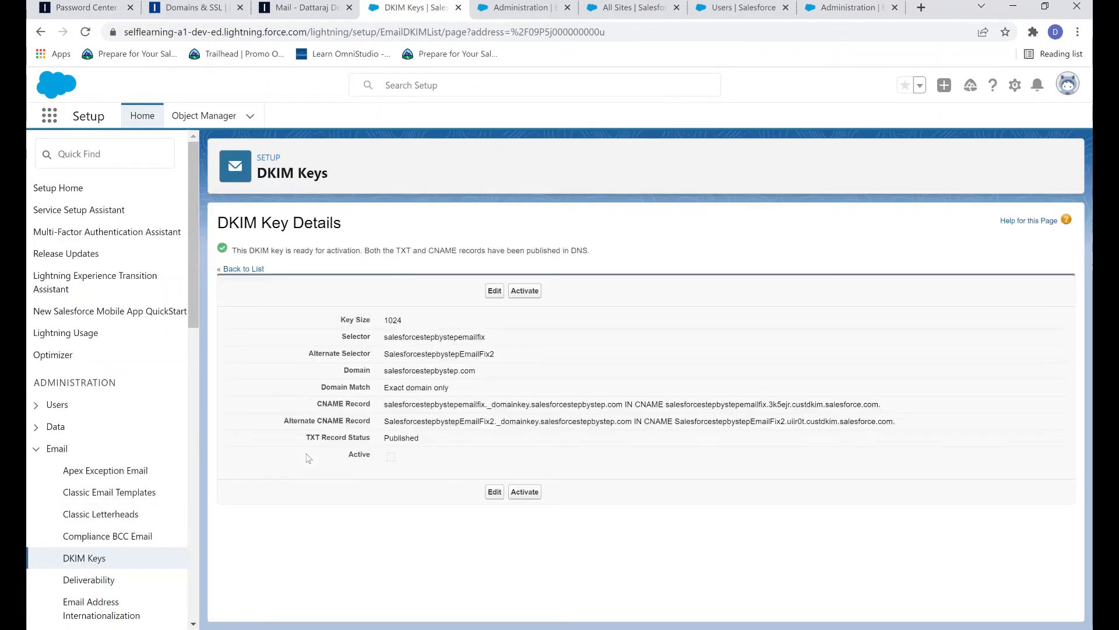
{"action": "left_click", "coordinate": [528, 298]}
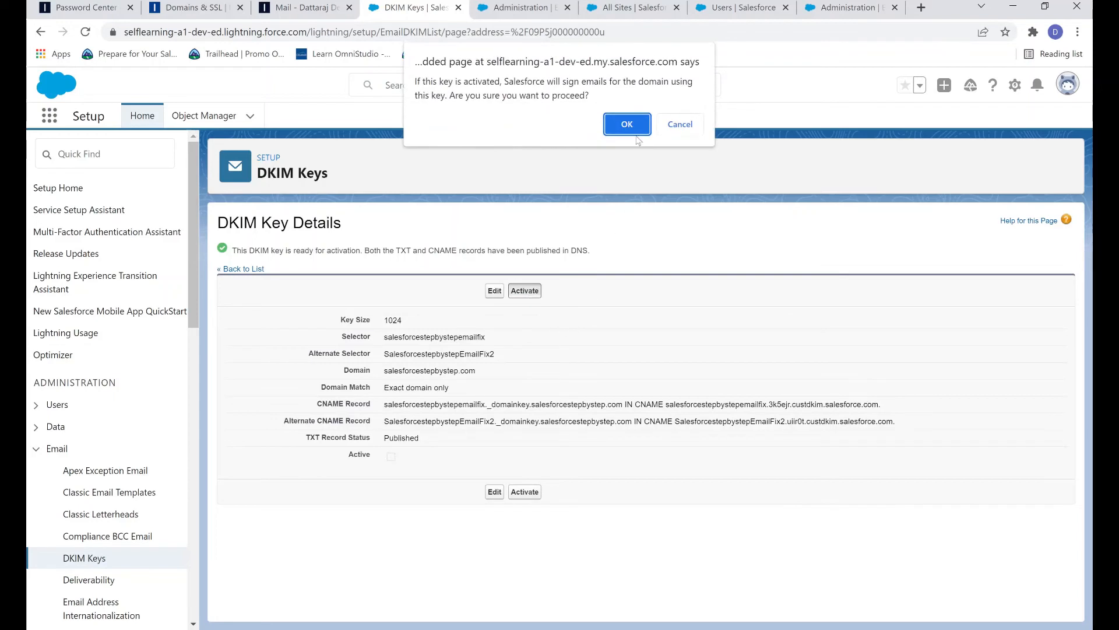
{"action": "left_click", "coordinate": [628, 121]}
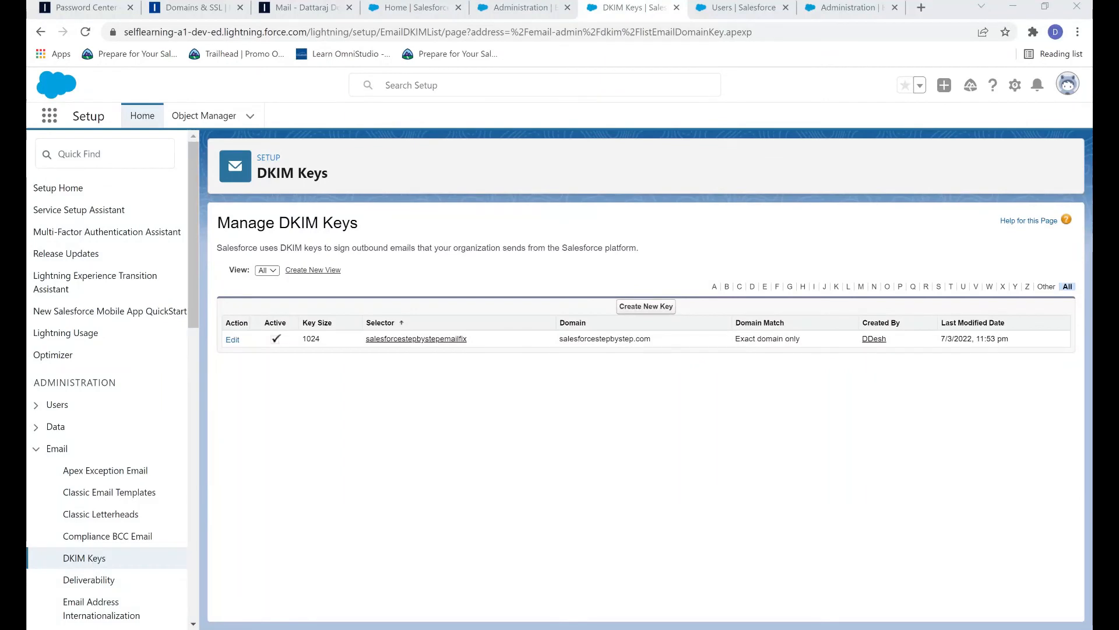
{"action": "left_click", "coordinate": [449, 8]}
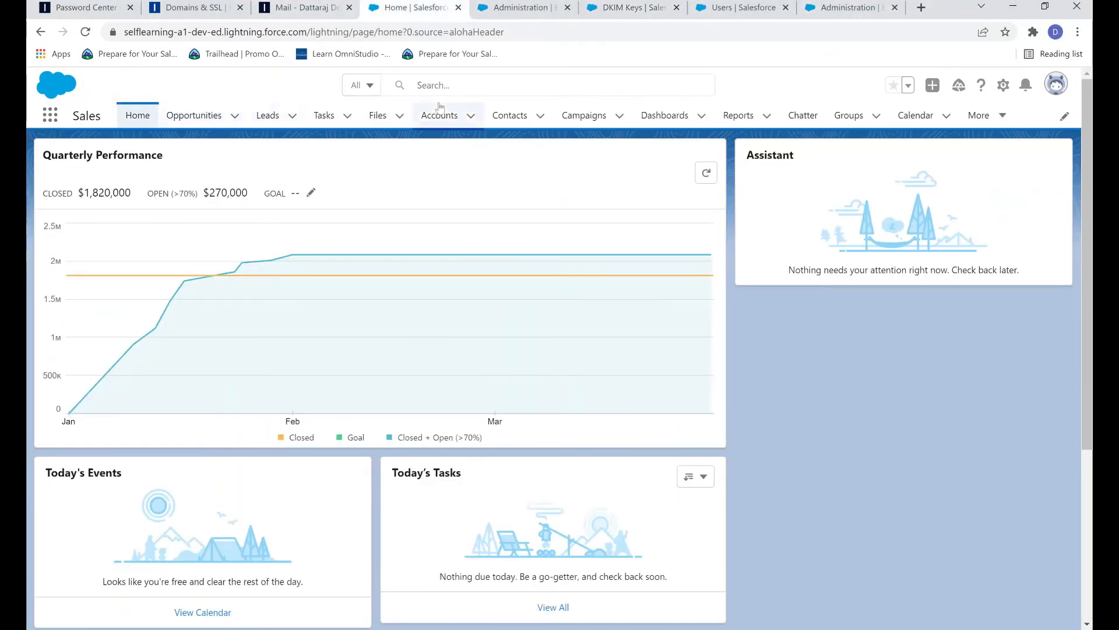
Step: Start a new contact on the NY Store account and enter its first and last name
{"action": "left_click", "coordinate": [458, 117]}
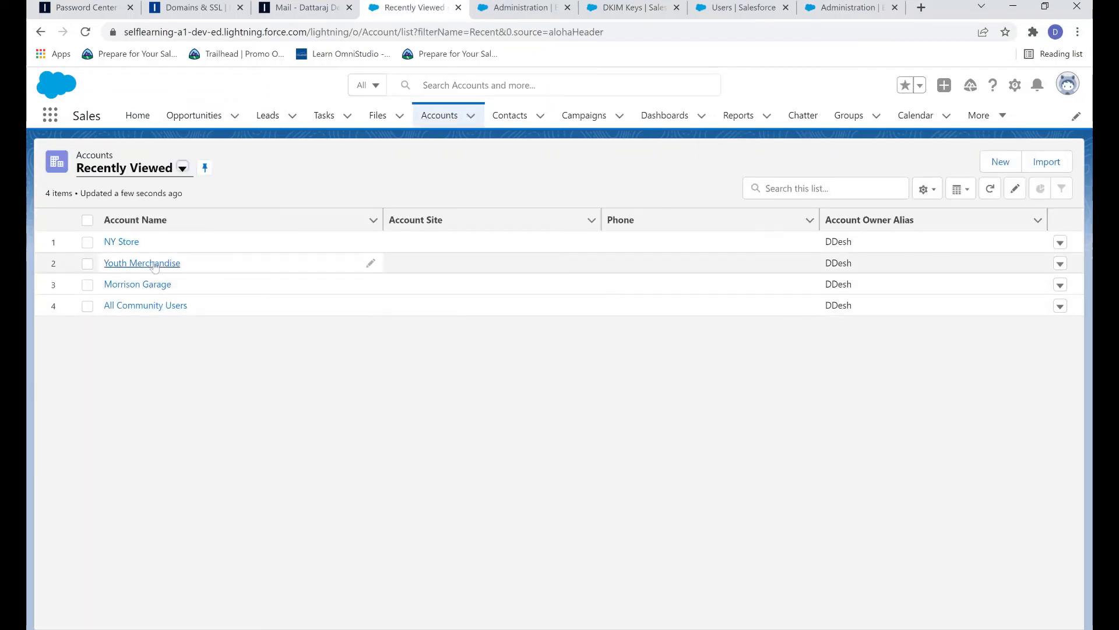
{"action": "left_click", "coordinate": [112, 242]}
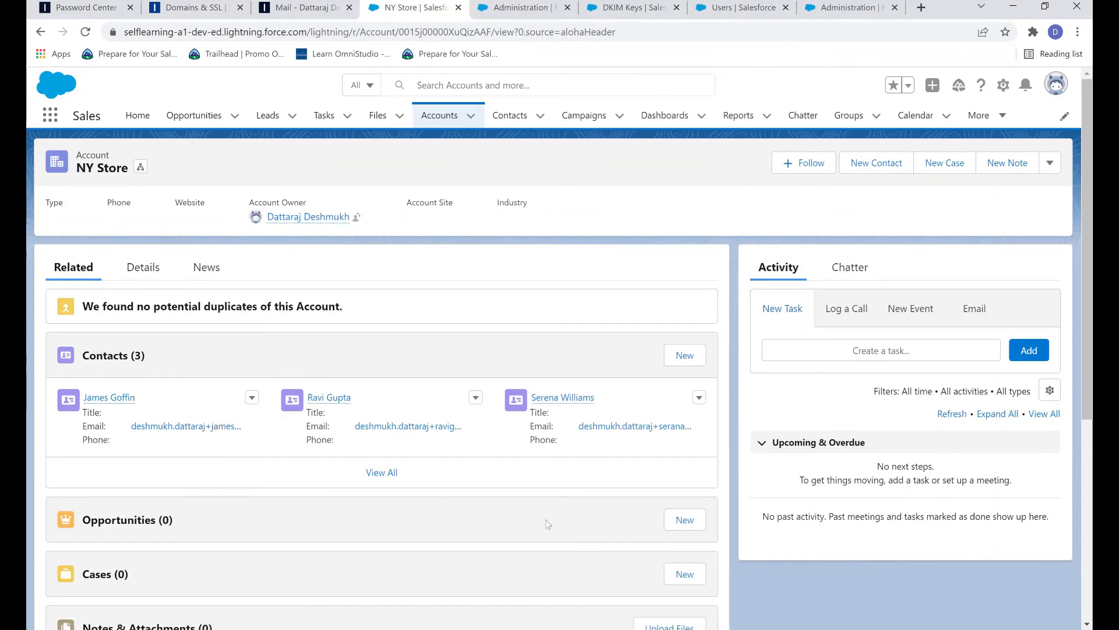
{"action": "left_click", "coordinate": [700, 357]}
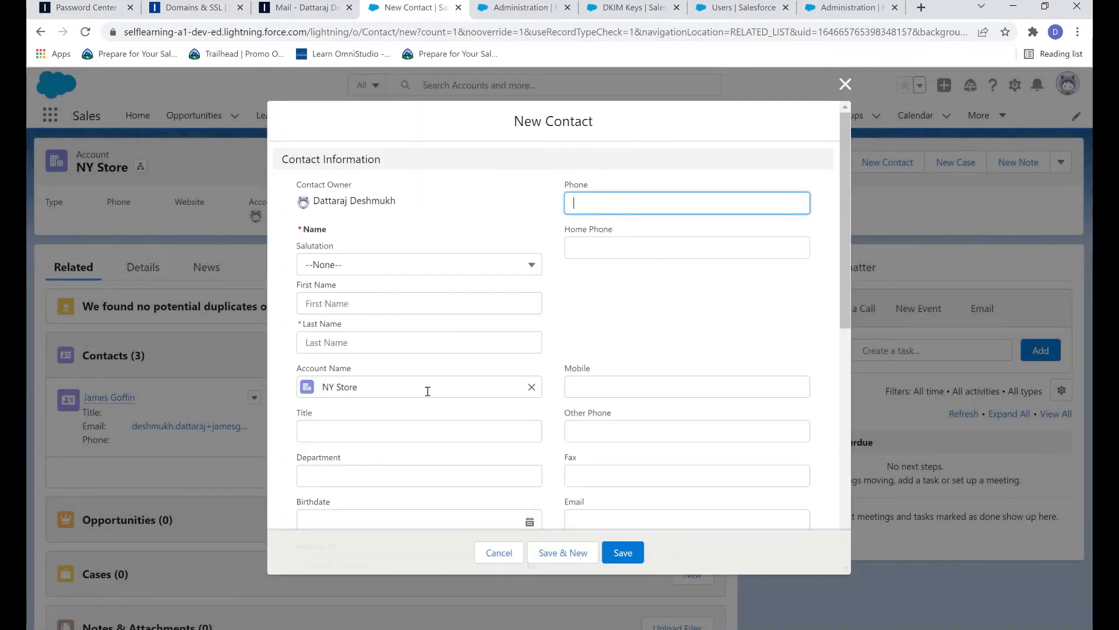
{"action": "left_click", "coordinate": [395, 299]}
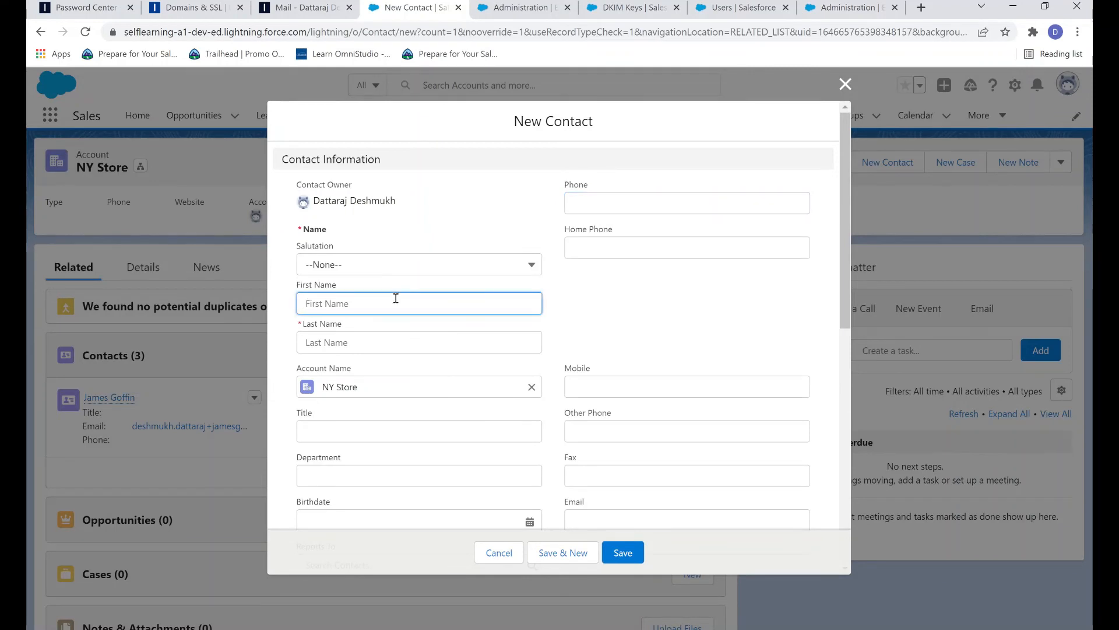
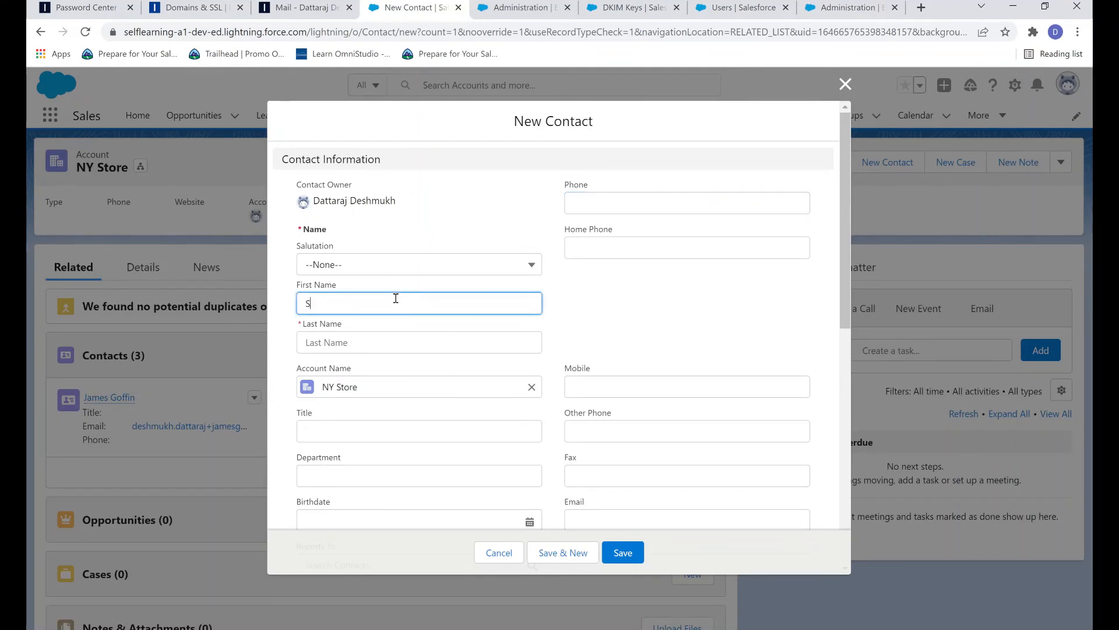
{"action": "key", "text": "Tab"}
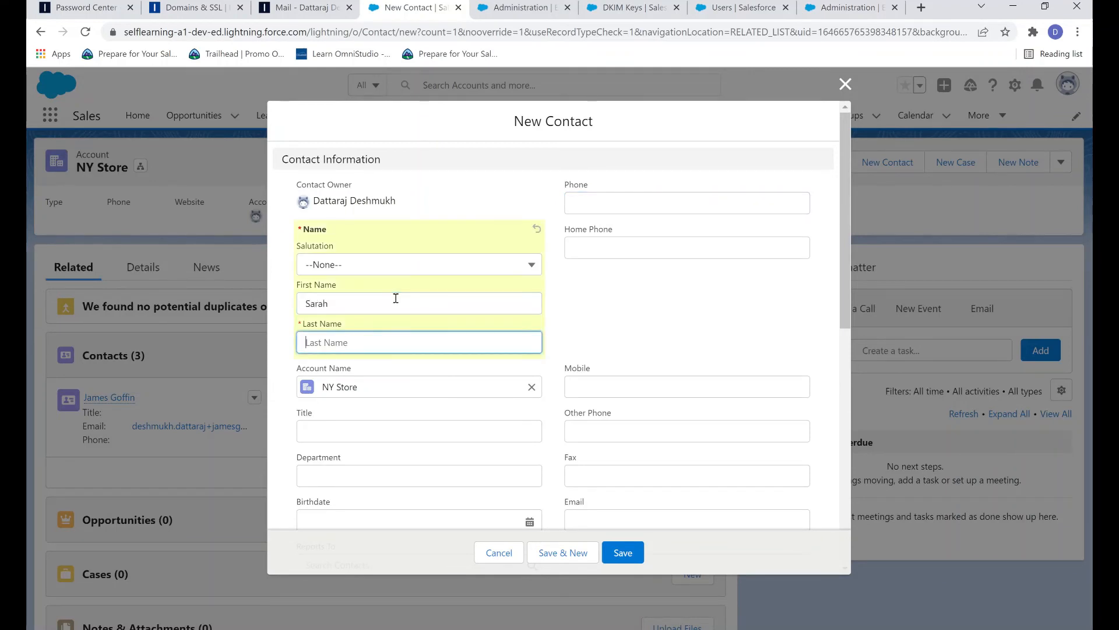
Step: Add the contact's Gmail address and save the new contact
{"action": "scroll", "coordinate": [550, 355], "scroll_direction": "down", "scroll_amount": 1}
{"action": "left_click", "coordinate": [616, 454]}
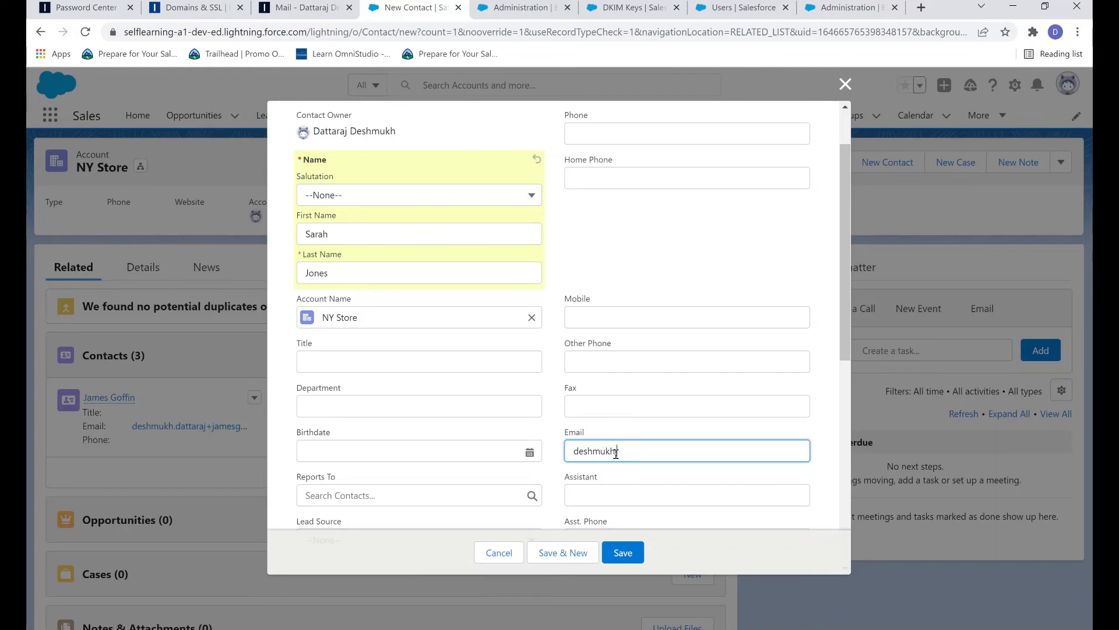
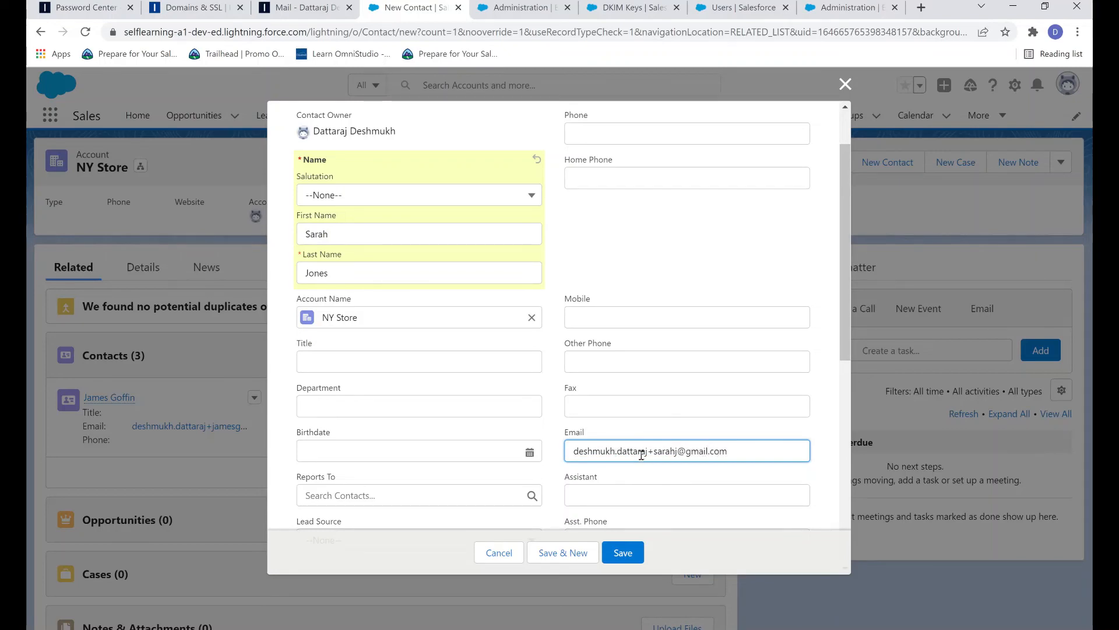
{"action": "scroll", "coordinate": [647, 456], "scroll_direction": "down", "scroll_amount": 1}
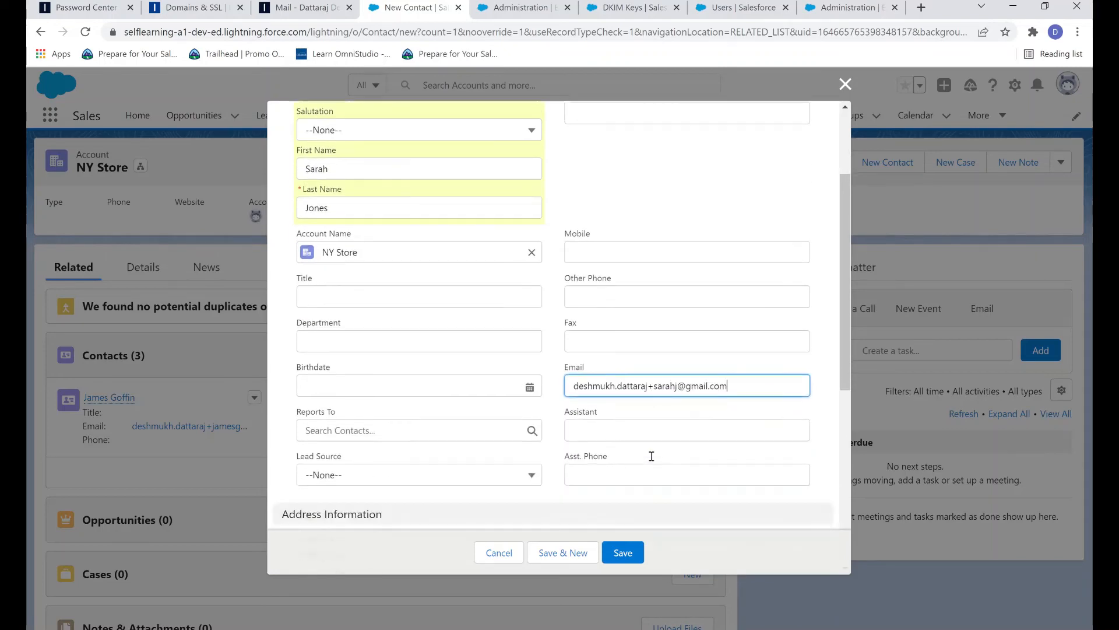
{"action": "left_click", "coordinate": [632, 552]}
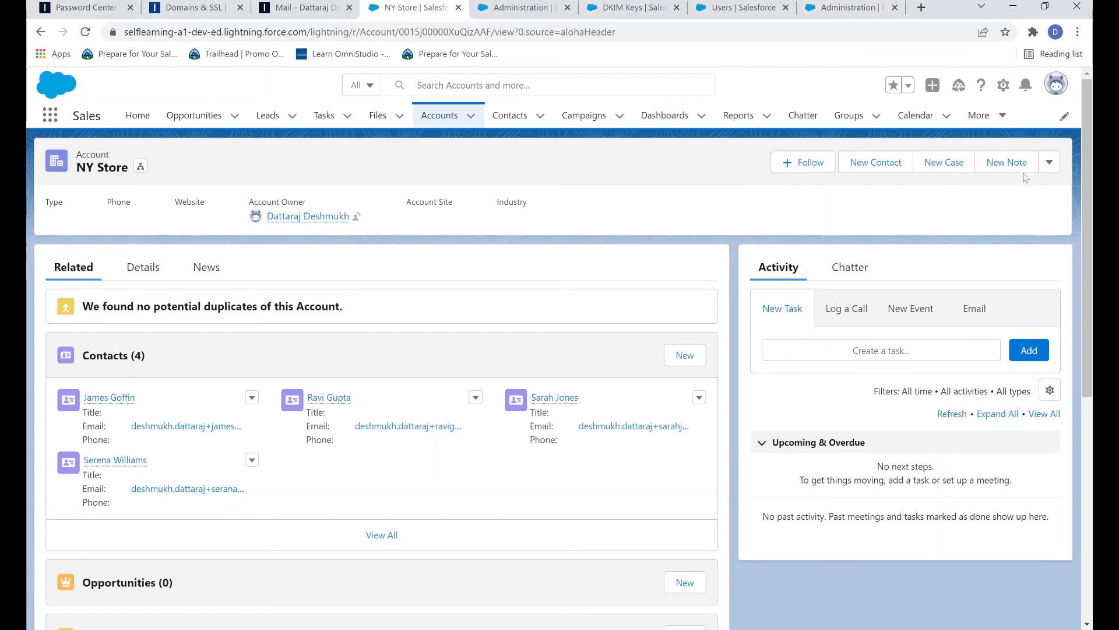
{"action": "left_click", "coordinate": [1048, 162]}
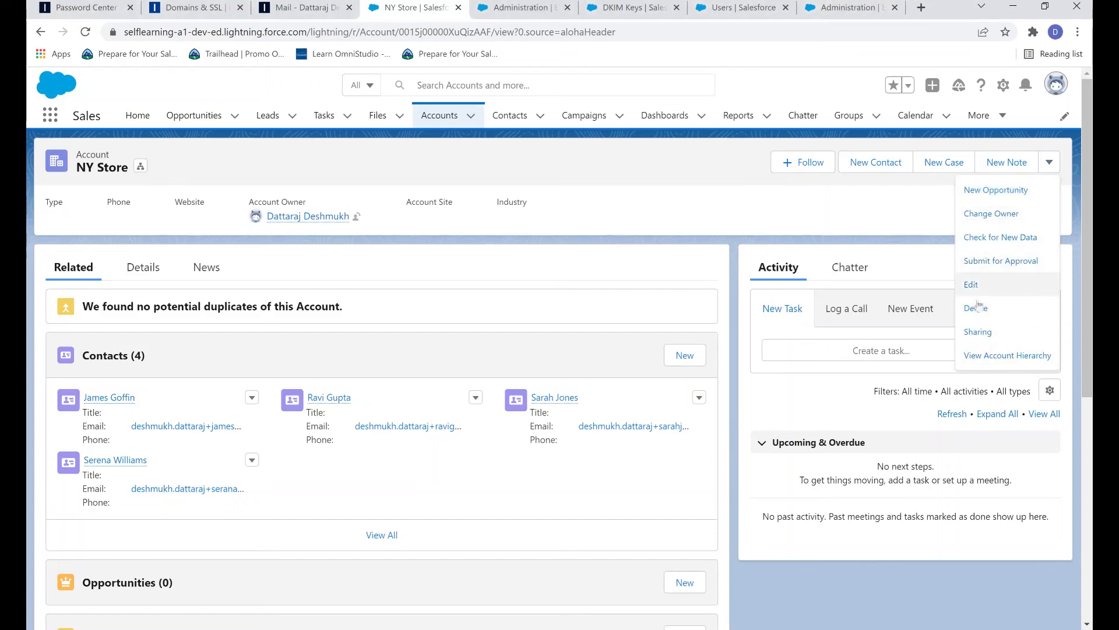
Step: Enable the new contact as a customer user with the Customer Community licence, save, and accept the welcome email
{"action": "left_click", "coordinate": [545, 399]}
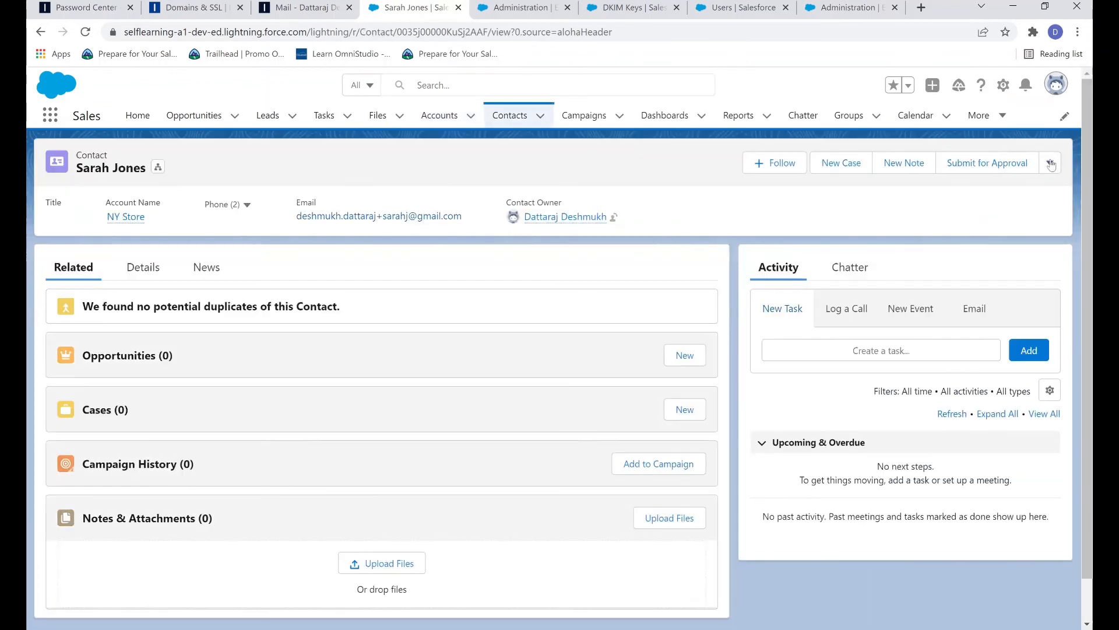
{"action": "left_click", "coordinate": [1050, 162]}
{"action": "left_click", "coordinate": [1030, 319]}
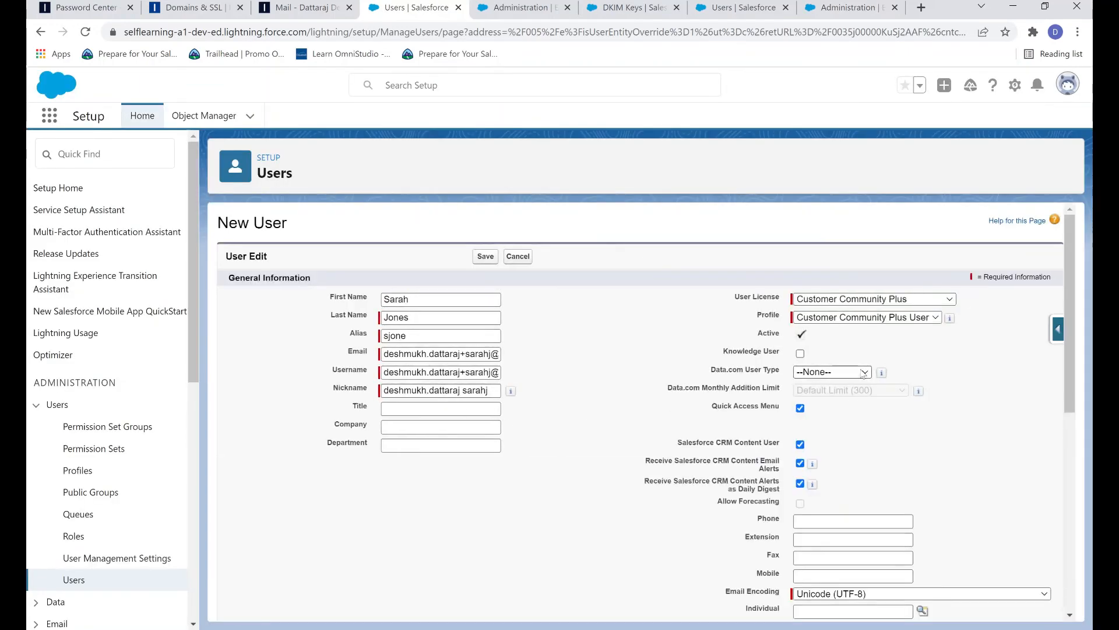
{"action": "left_click", "coordinate": [862, 298]}
{"action": "left_click", "coordinate": [851, 315]}
{"action": "left_click", "coordinate": [646, 328]}
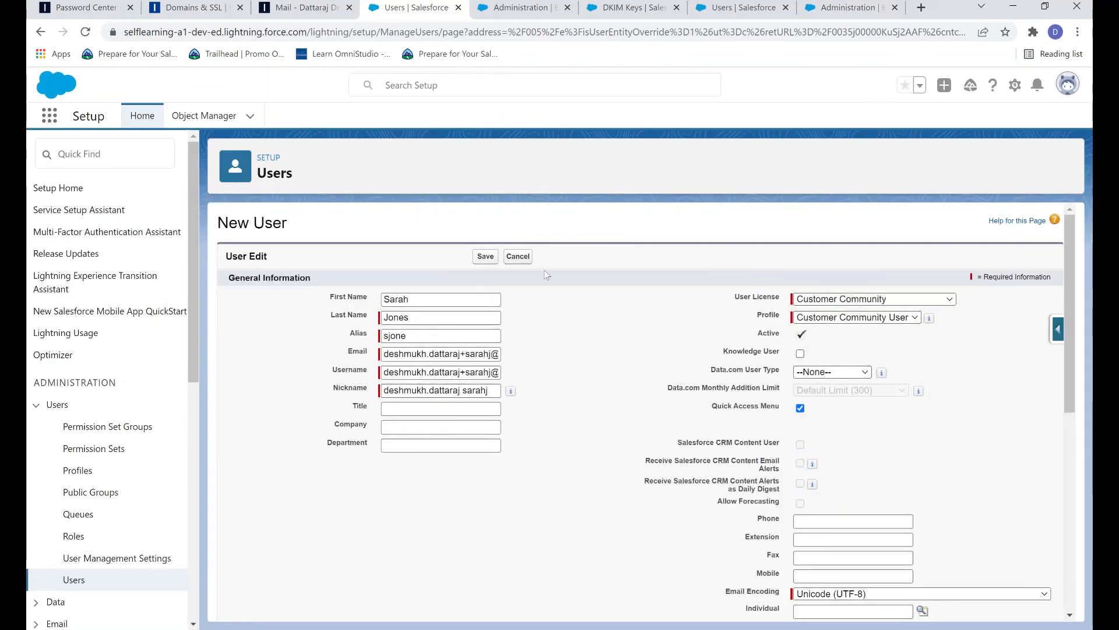
{"action": "left_click", "coordinate": [486, 257]}
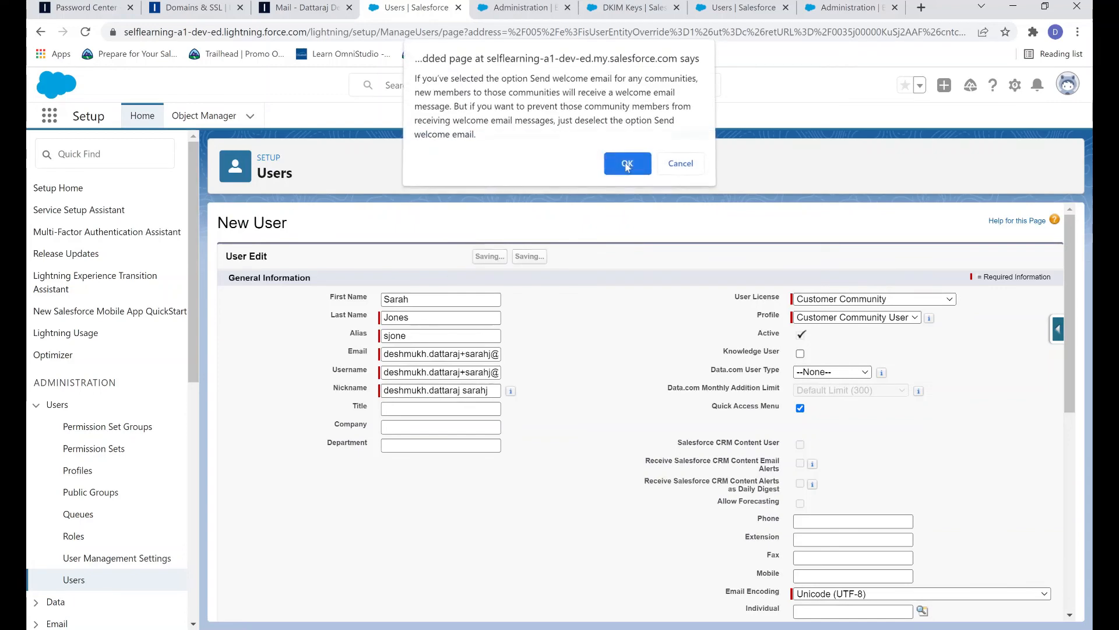
{"action": "left_click", "coordinate": [626, 167]}
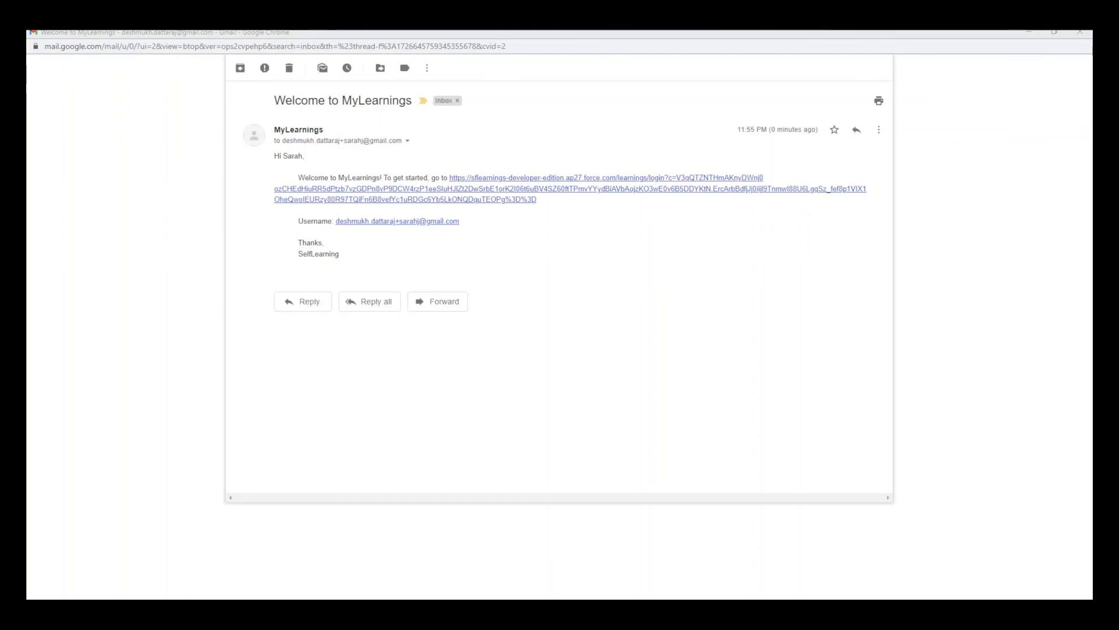
Step: Expand the welcome email's sender details and highlight the mailed-by and signed-by salesforcestepbystep.com lines
{"action": "left_click", "coordinate": [408, 141]}
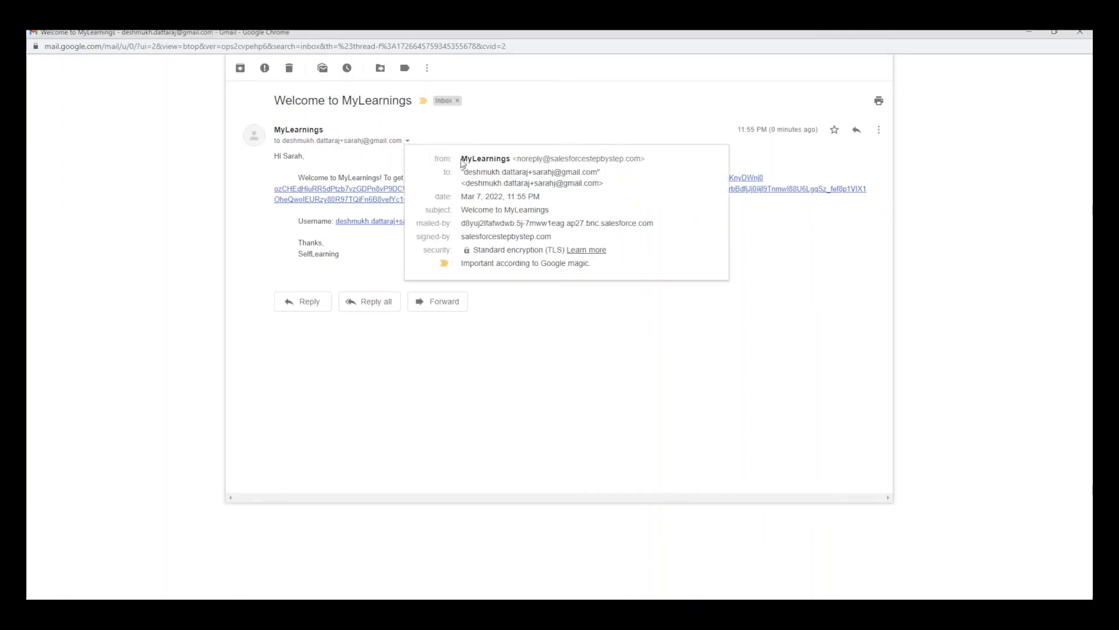
{"action": "left_click_drag", "start_coordinate": [517, 159], "coordinate": [641, 157]}
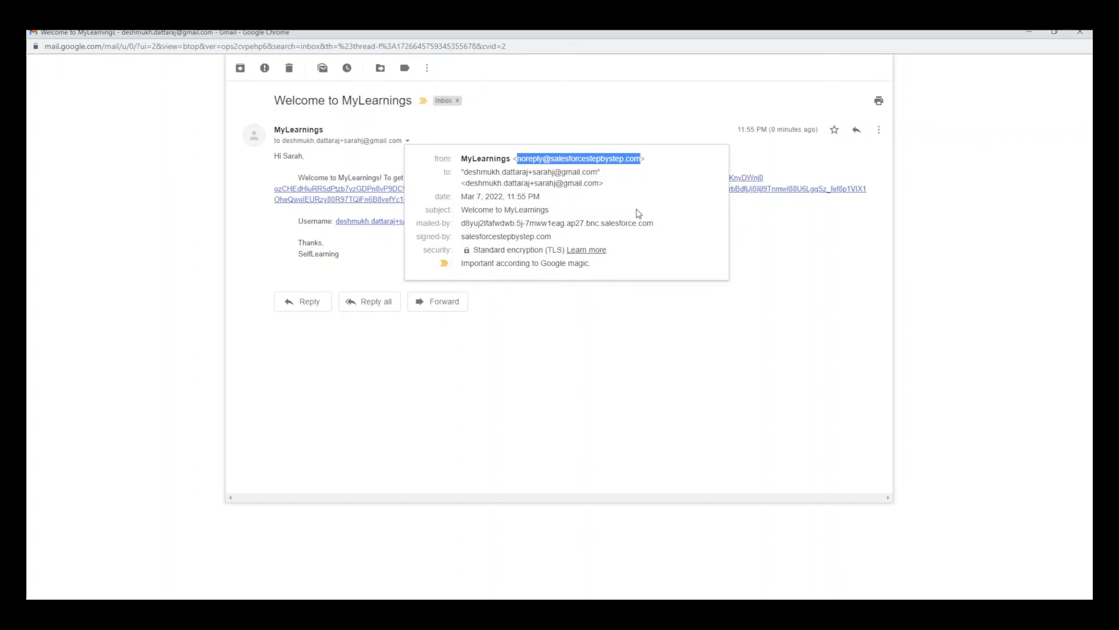
{"action": "left_click", "coordinate": [662, 166]}
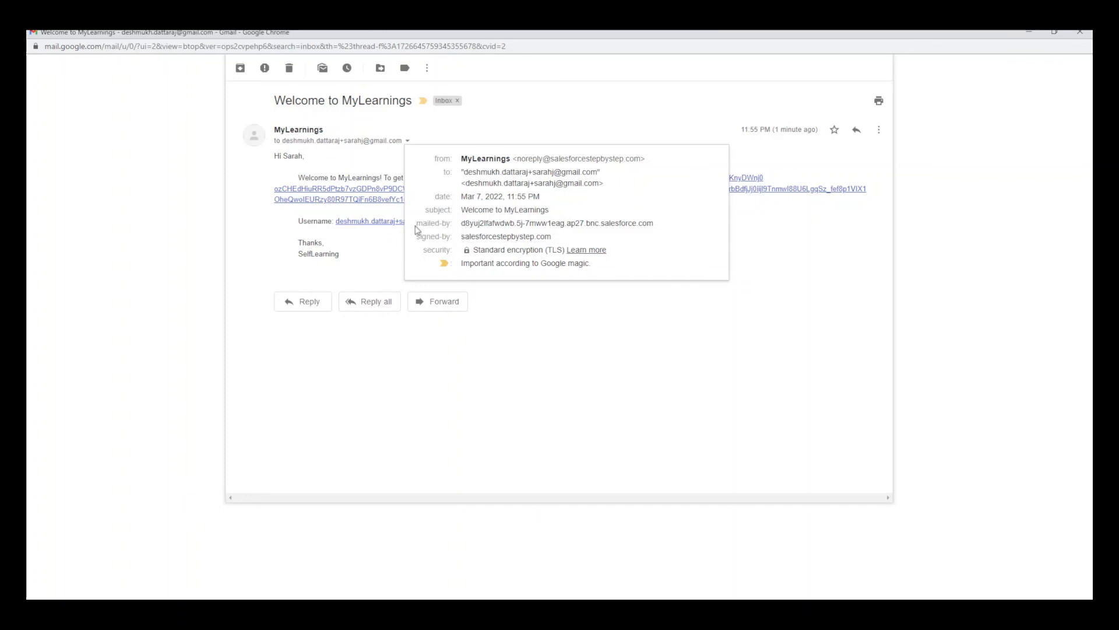
{"action": "left_click_drag", "start_coordinate": [418, 228], "coordinate": [669, 229]}
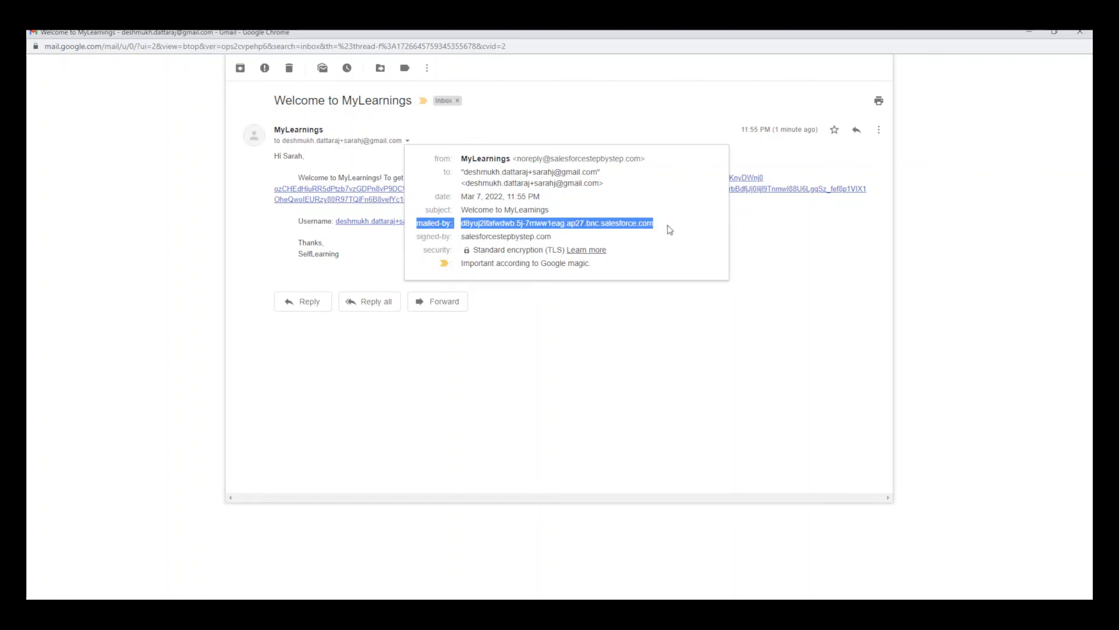
{"action": "left_click", "coordinate": [669, 229]}
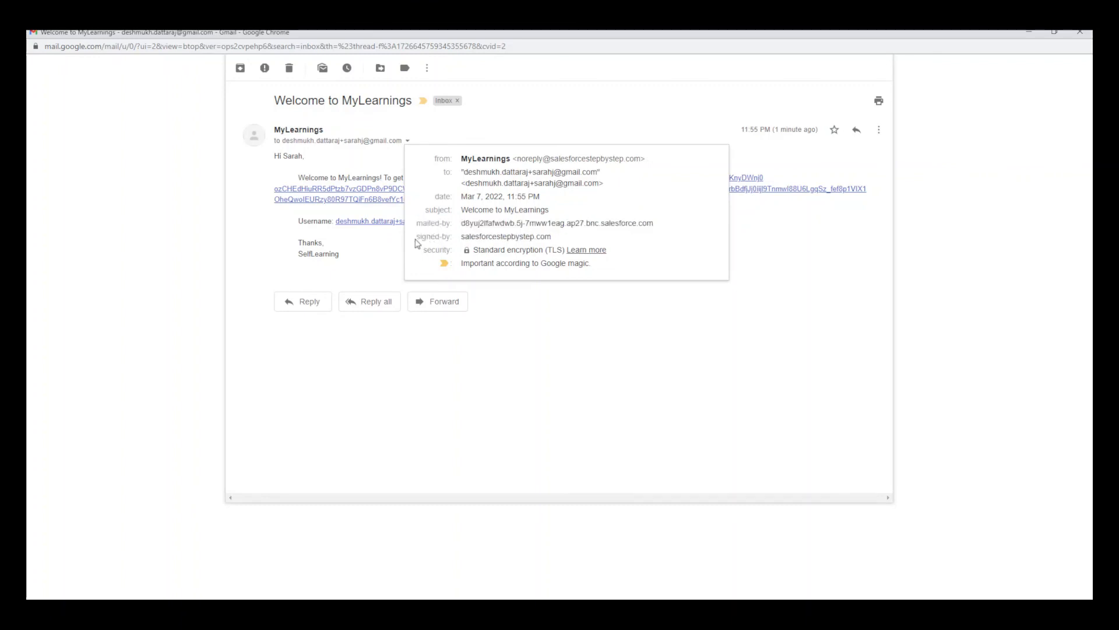
{"action": "left_click_drag", "start_coordinate": [416, 237], "coordinate": [453, 236]}
{"action": "left_click", "coordinate": [463, 238]}
{"action": "left_click_drag", "start_coordinate": [461, 238], "coordinate": [555, 244]}
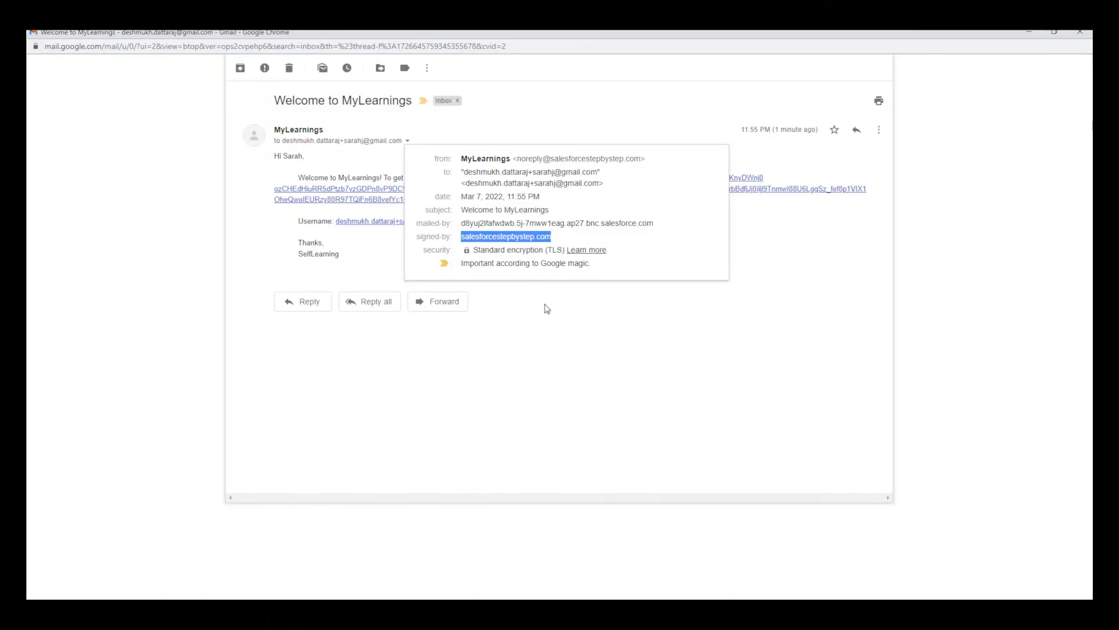
Step: Reopen the welcome email's sender details, highlight the from address, then dismiss the popup
{"action": "left_click", "coordinate": [548, 324]}
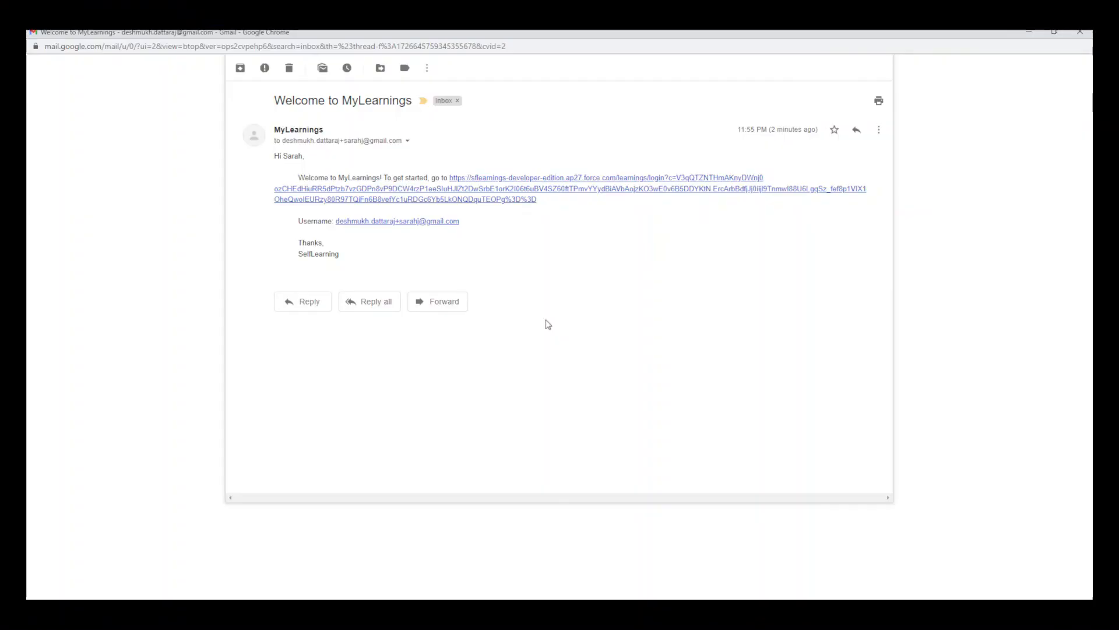
{"action": "left_click", "coordinate": [408, 143]}
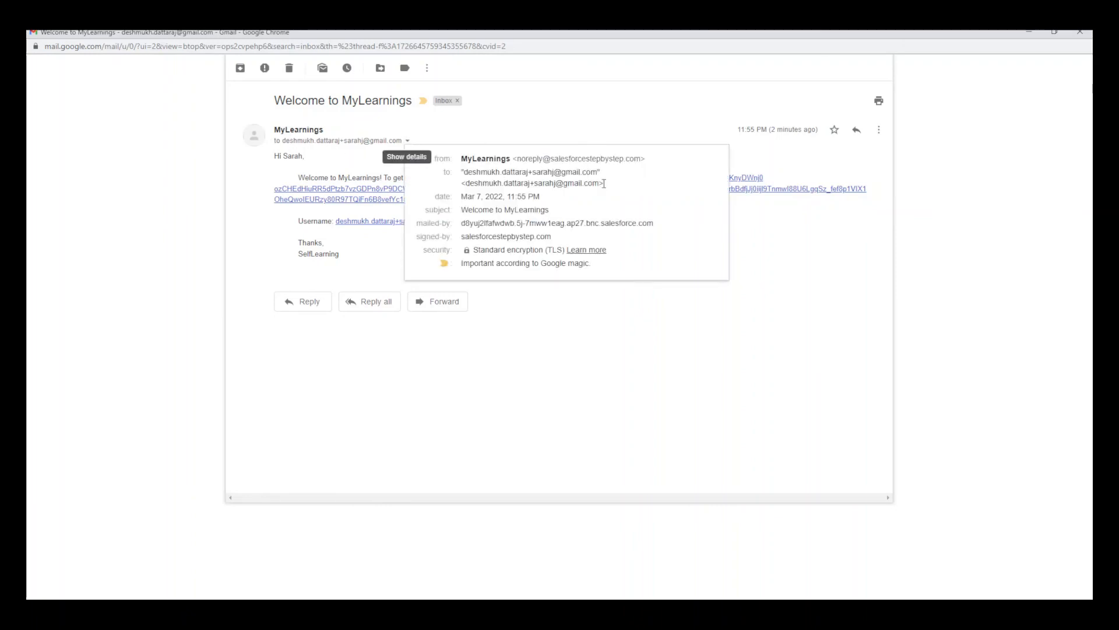
{"action": "left_click_drag", "start_coordinate": [519, 159], "coordinate": [640, 158]}
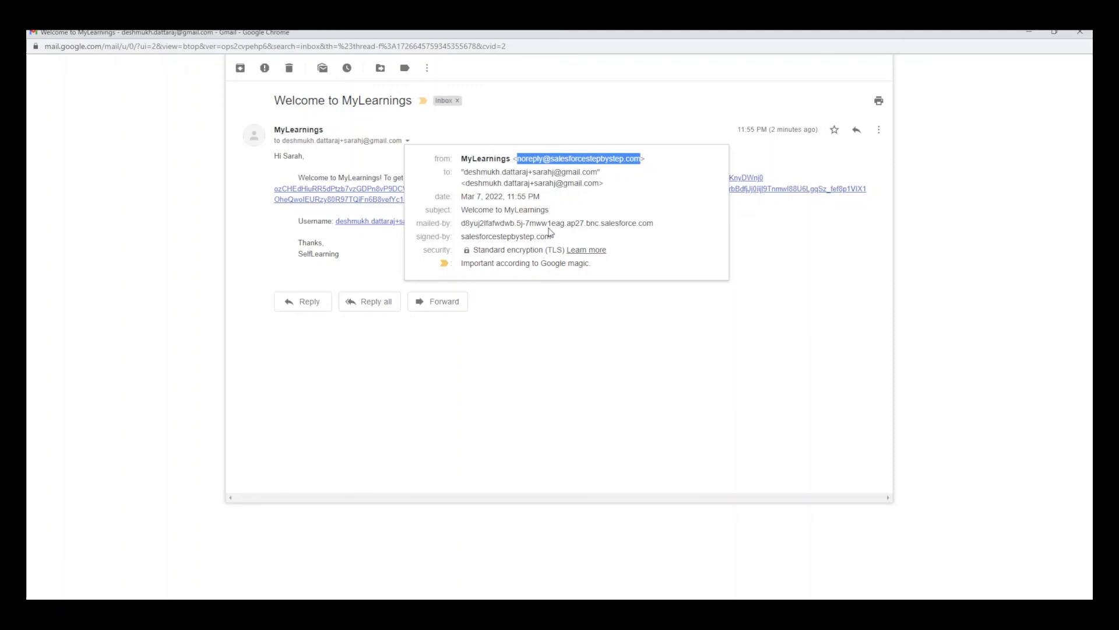
{"action": "left_click", "coordinate": [359, 362]}
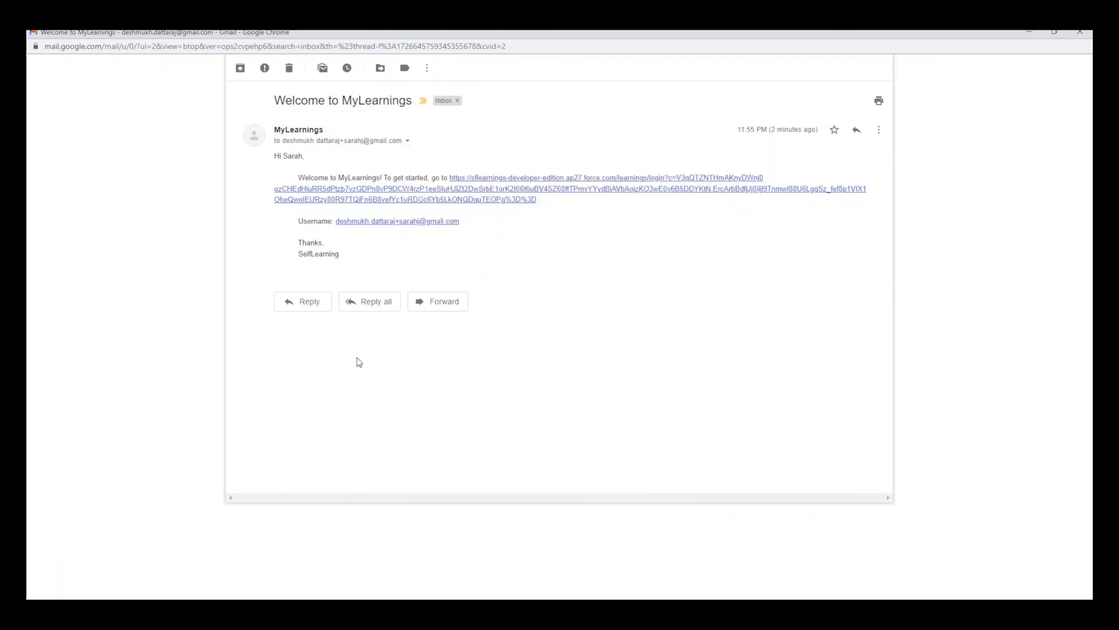